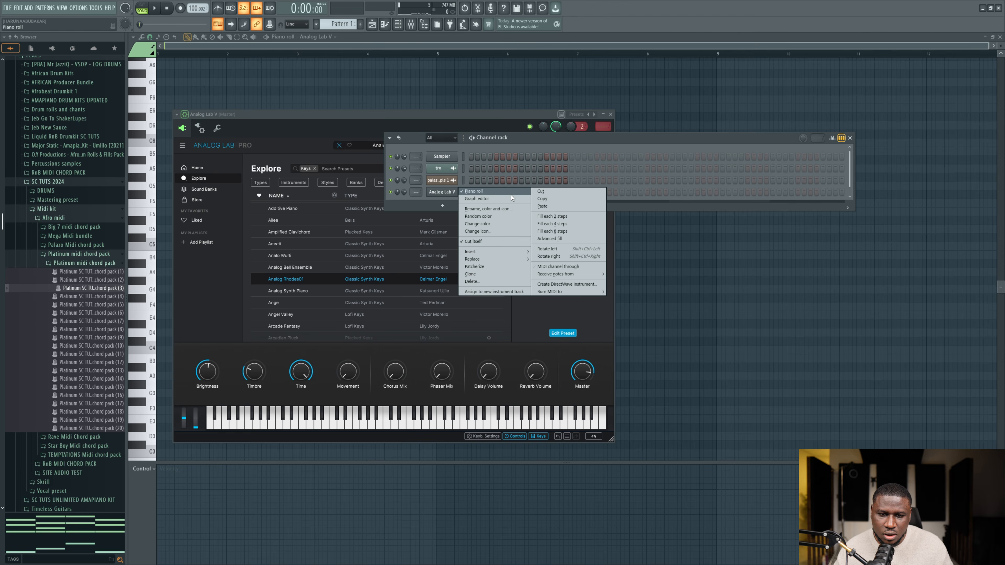
# Step: Open the Analog Lab V piano roll and import the Platinum chord pack (3) MIDI progression, then deselect its notes
pyautogui.click(512, 193)
pyautogui.rightClick(446, 193)
pyautogui.click(477, 191)
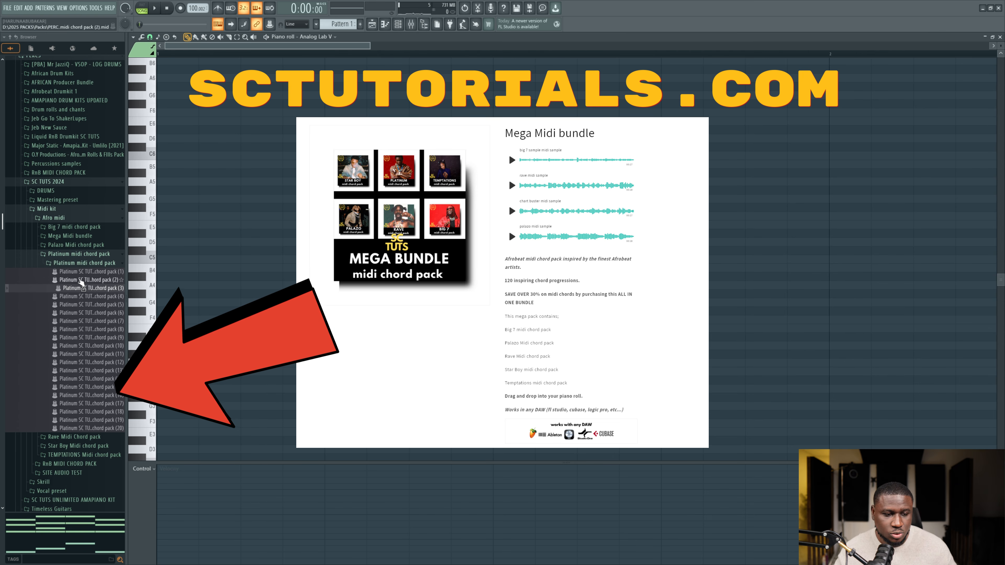
pyautogui.moveTo(81, 281); pyautogui.dragTo(235, 292)
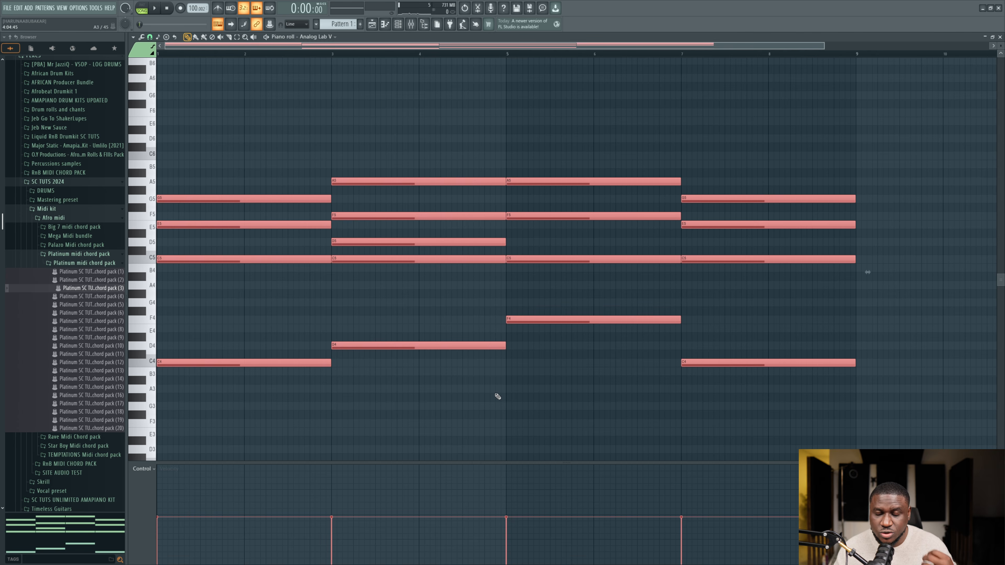
pyautogui.click(497, 396)
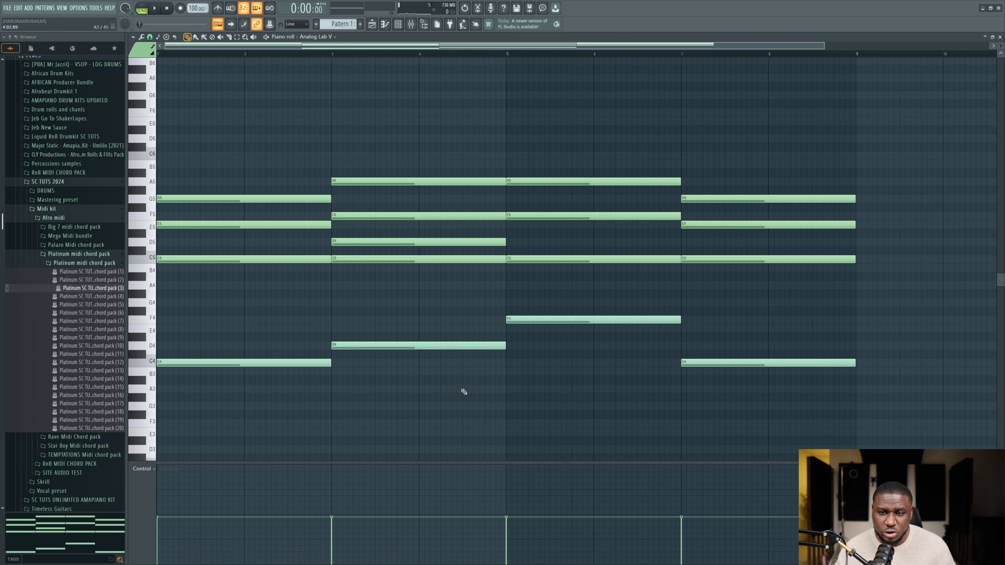
# Step: Play the imported chords and adjust the Analog Lab V channel's volume in the channel rack
pyautogui.scroll(-2, 464, 391)
pyautogui.press('space')
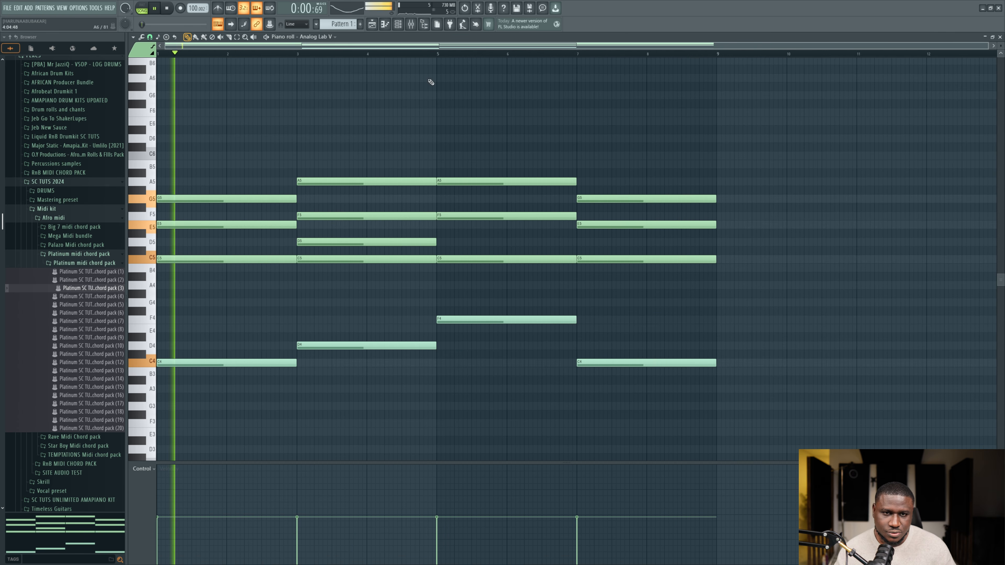
pyautogui.click(398, 24)
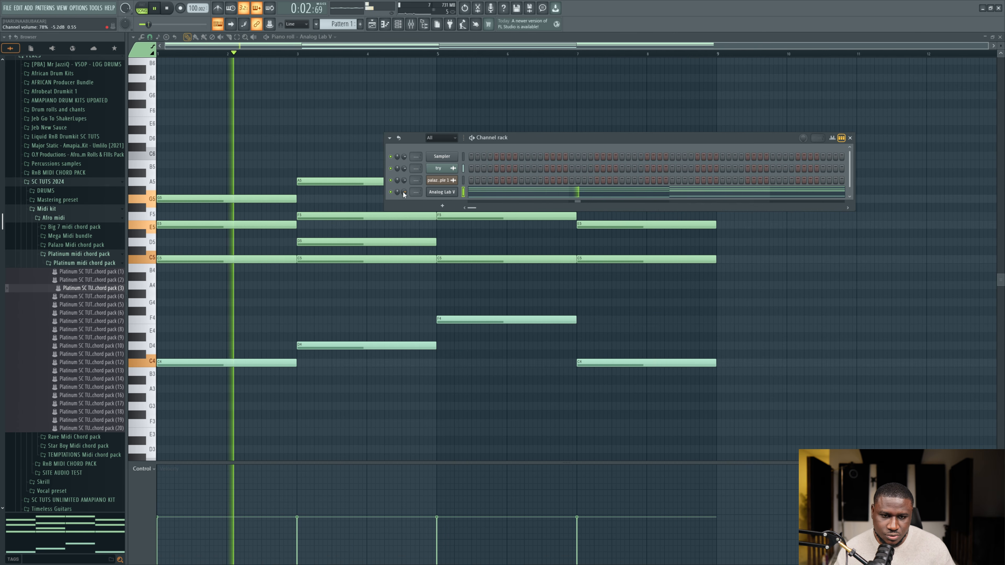
pyautogui.moveTo(404, 192); pyautogui.dragTo(404, 190)
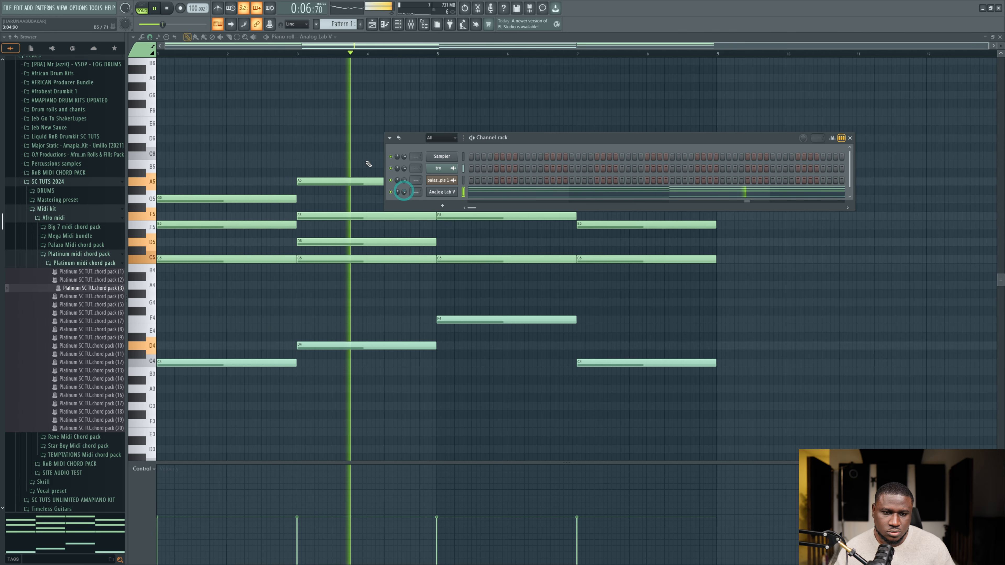
pyautogui.press('F6')
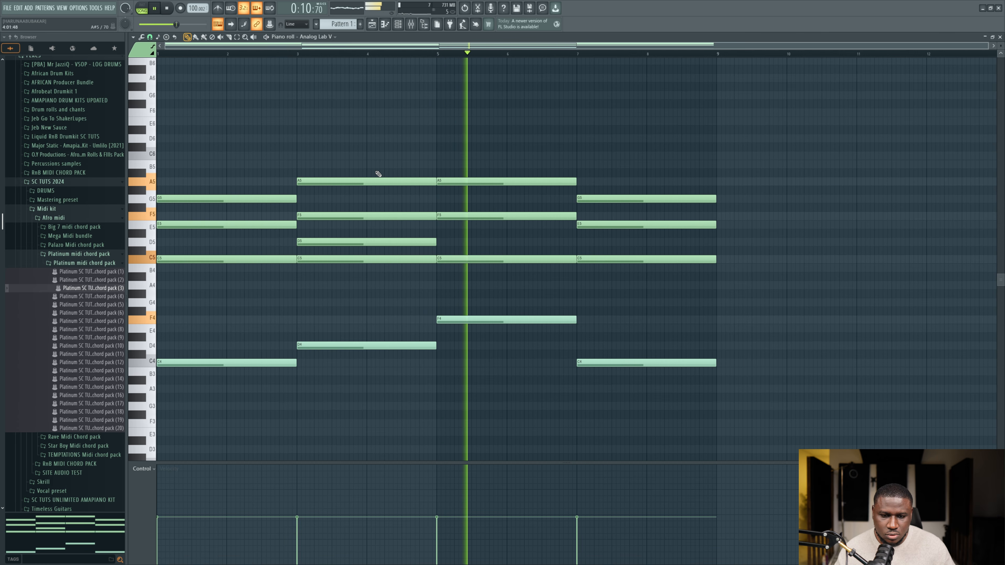
pyautogui.press('space')
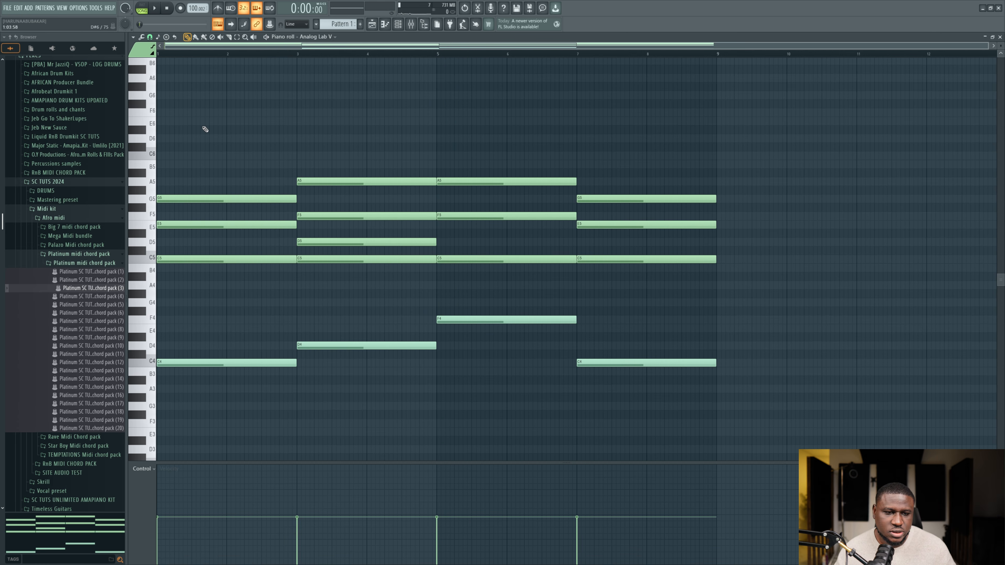
# Step: Shorten all four chords to one bar each, place them back to back across bars 1 to 4, and play them
pyautogui.moveTo(196, 161); pyautogui.dragTo(281, 383)
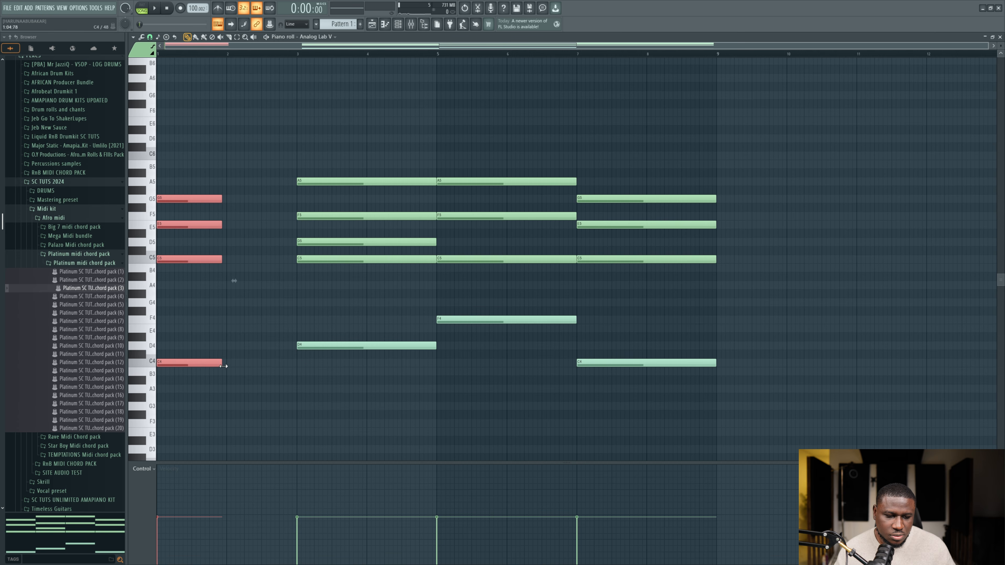
pyautogui.moveTo(390, 143); pyautogui.dragTo(709, 406)
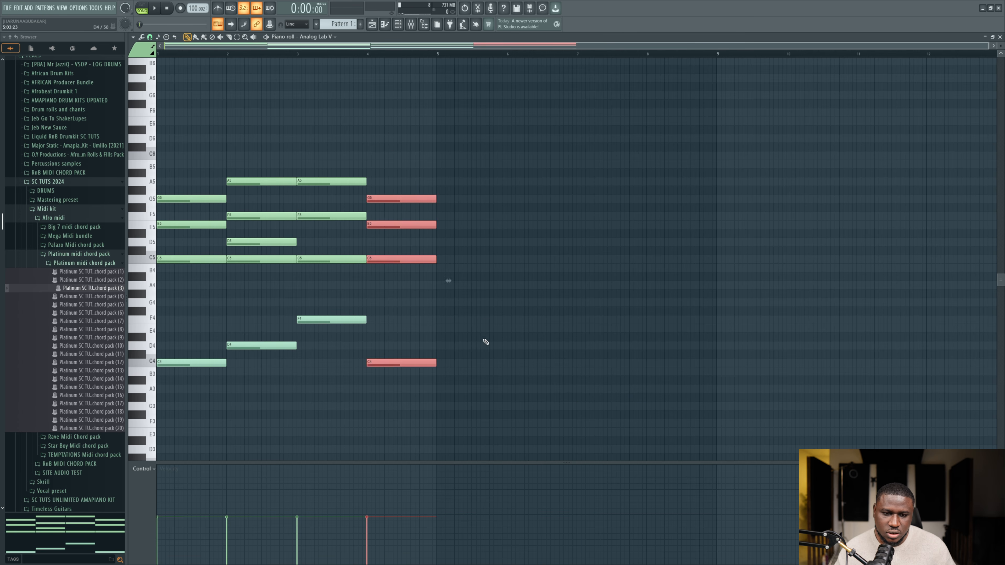
pyautogui.keyDown('ctrl'); pyautogui.click(485, 340); pyautogui.keyUp('ctrl')
pyautogui.press('space')
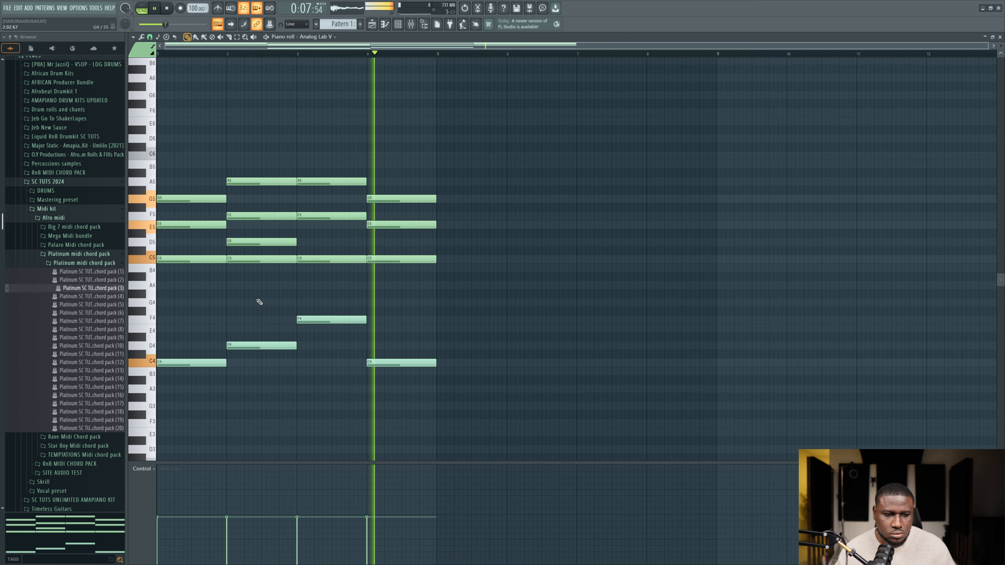
pyautogui.press('space')
# Step: Copy the Analog Lab V channel's chord notes and paste them into the Ample Guitar SH channel
pyautogui.press('F6')
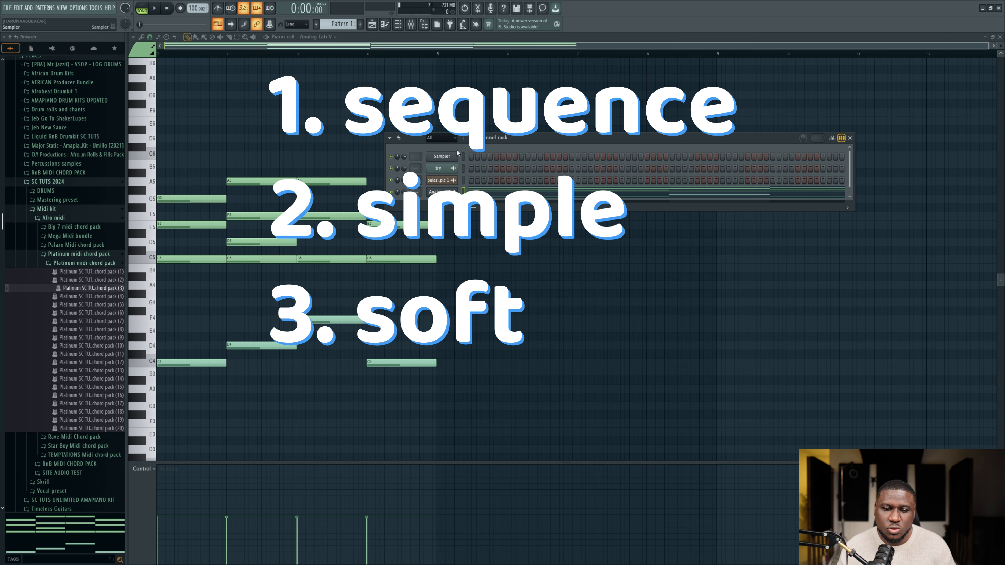
pyautogui.scroll(-1, 464, 180)
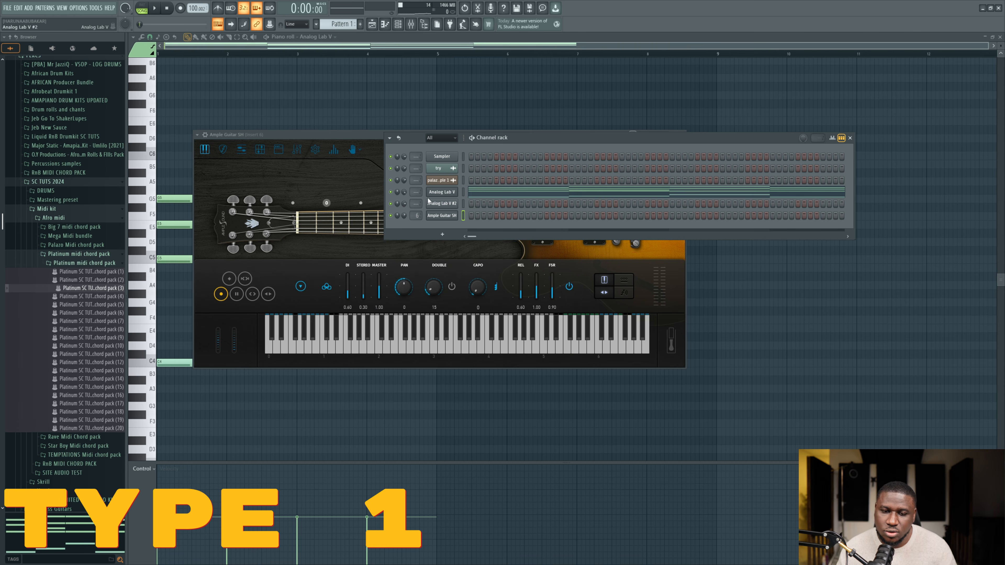
pyautogui.rightClick(438, 193)
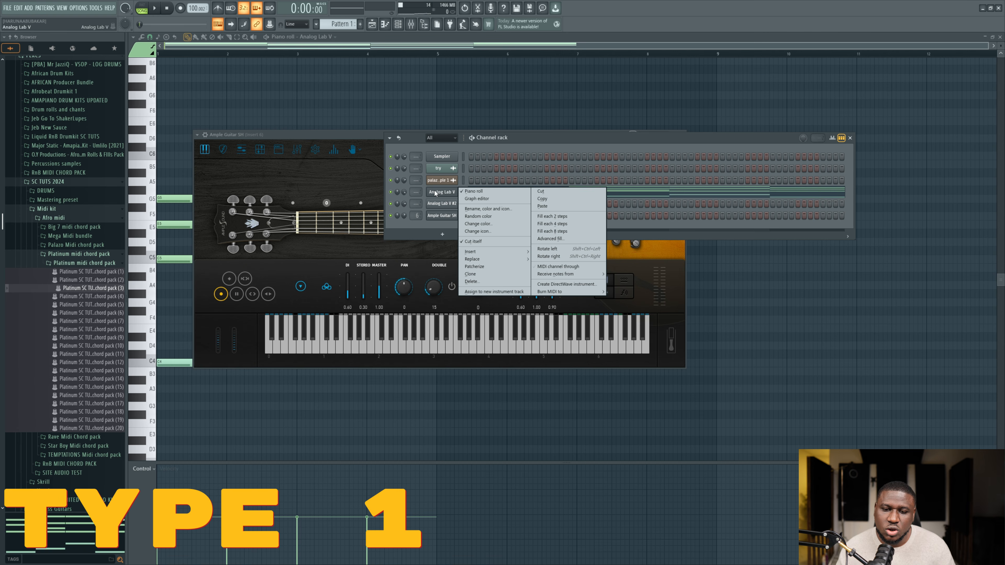
pyautogui.click(545, 200)
pyautogui.rightClick(440, 217)
pyautogui.click(560, 231)
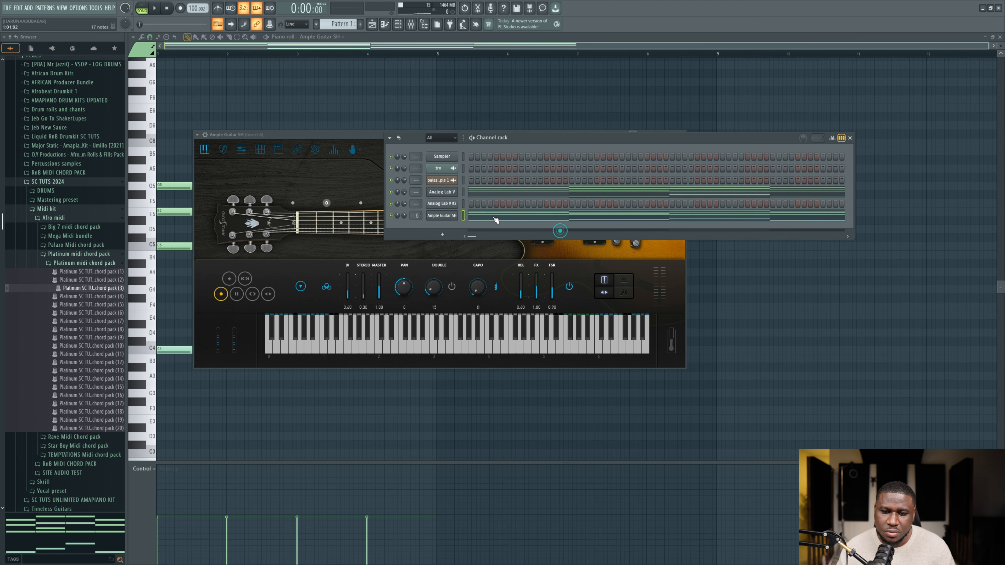
# Step: Delete the four low bass notes (C4, D4, F4, C4) under the chords in the Ample Guitar SH piano roll
pyautogui.press('F7')
pyautogui.scroll(-2, 489, 217)
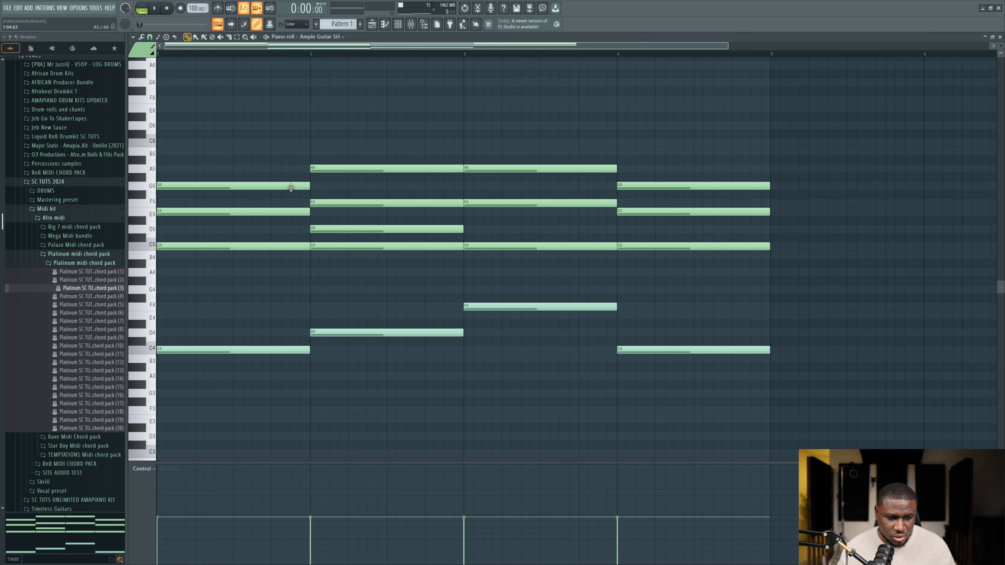
pyautogui.rightClick(618, 350)
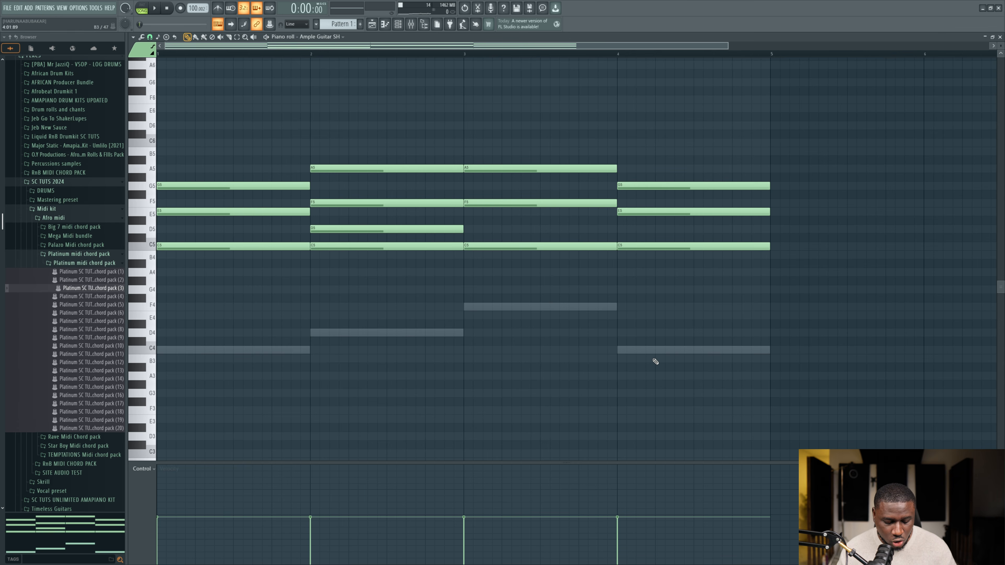
# Step: Strum the guitar chords with the strumizer, raising the start time strength so the notes enter one after another from low to high
pyautogui.hotkey('alt', 's')
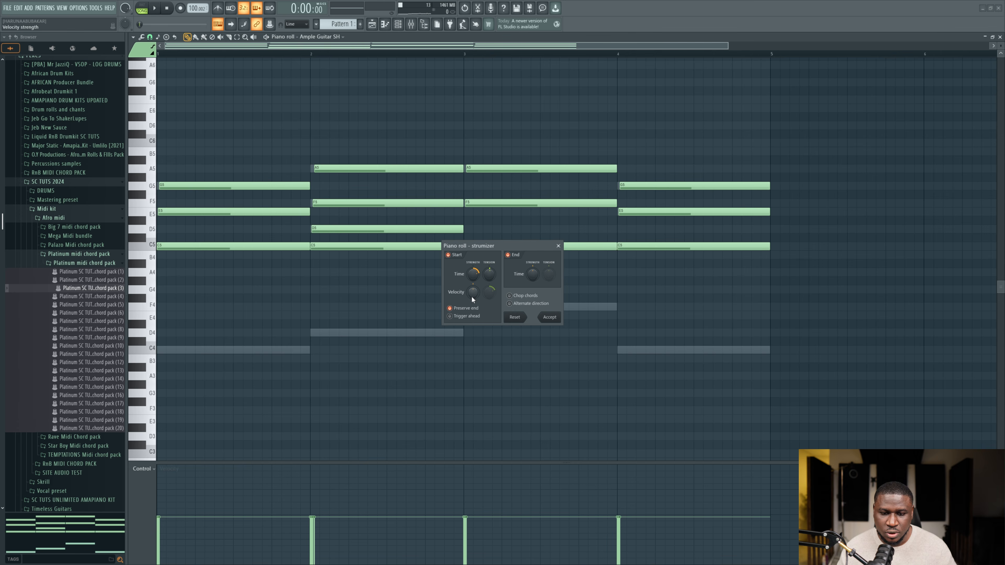
pyautogui.moveTo(473, 274)
pyautogui.mouseDown()
pyautogui.moveTo(473, 261)
pyautogui.moveTo(473, 271)
pyautogui.mouseUp()
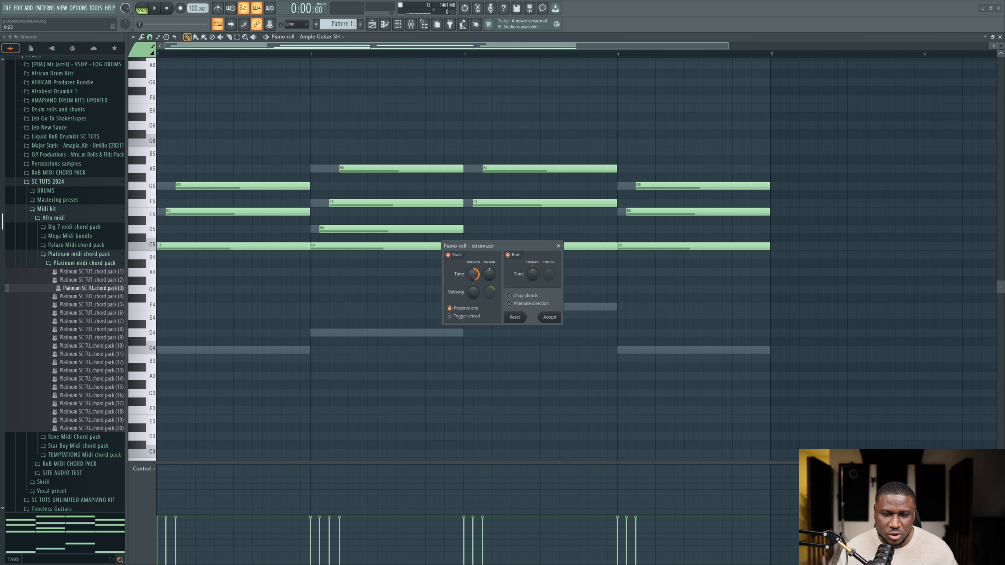
pyautogui.press('space')
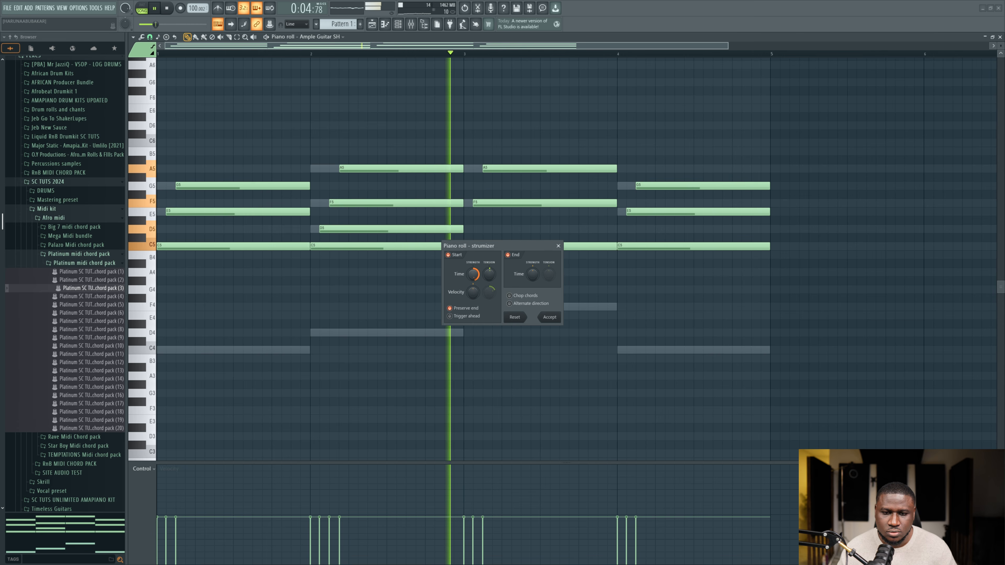
pyautogui.moveTo(473, 274); pyautogui.dragTo(473, 271)
pyautogui.click(542, 317)
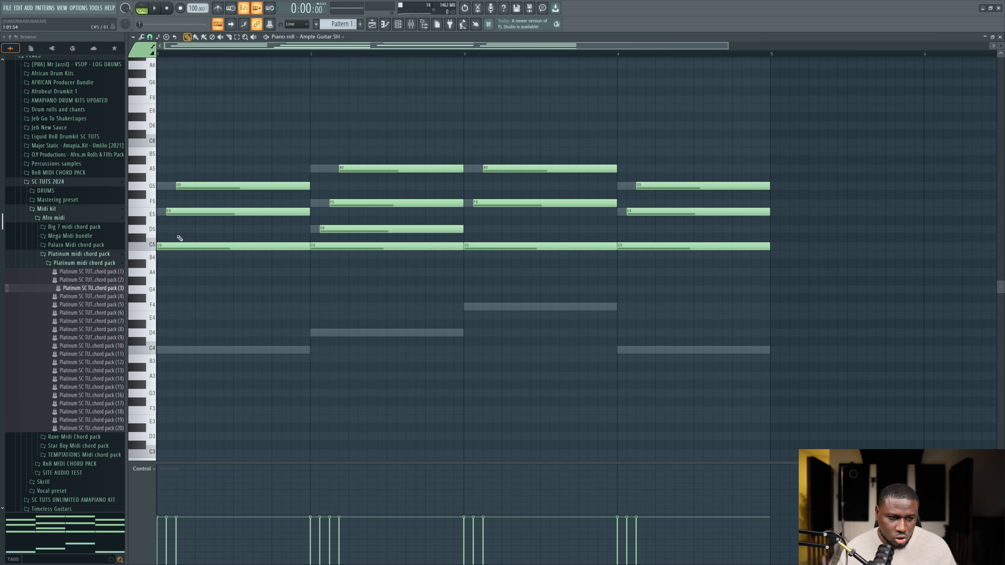
# Step: Switch playback to pattern mode and delay the start of the first chord's G5 note while checking the strum by ear
pyautogui.scroll(4, 142, 211)
pyautogui.scroll(1, 188, 212)
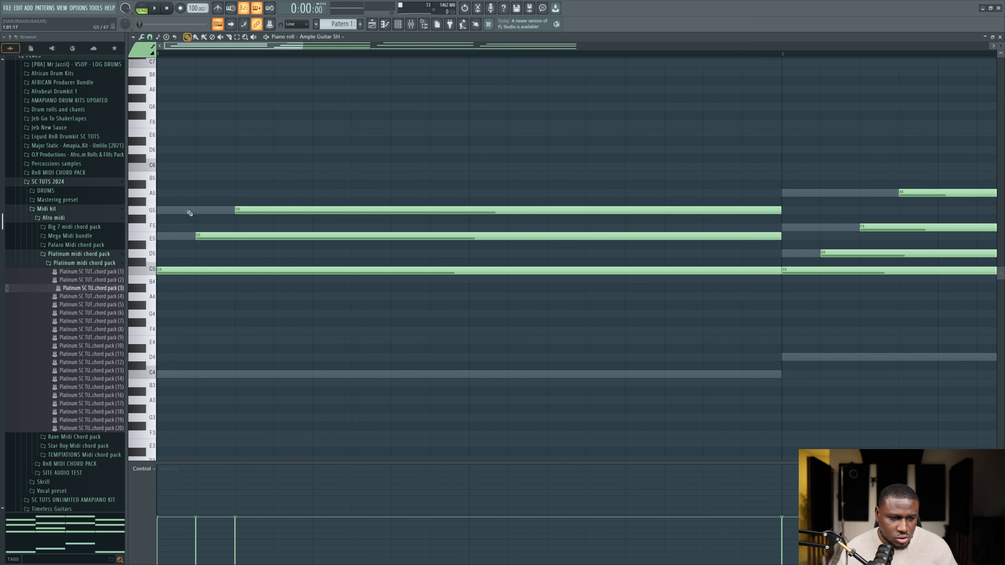
pyautogui.click(142, 11)
pyautogui.press('space')
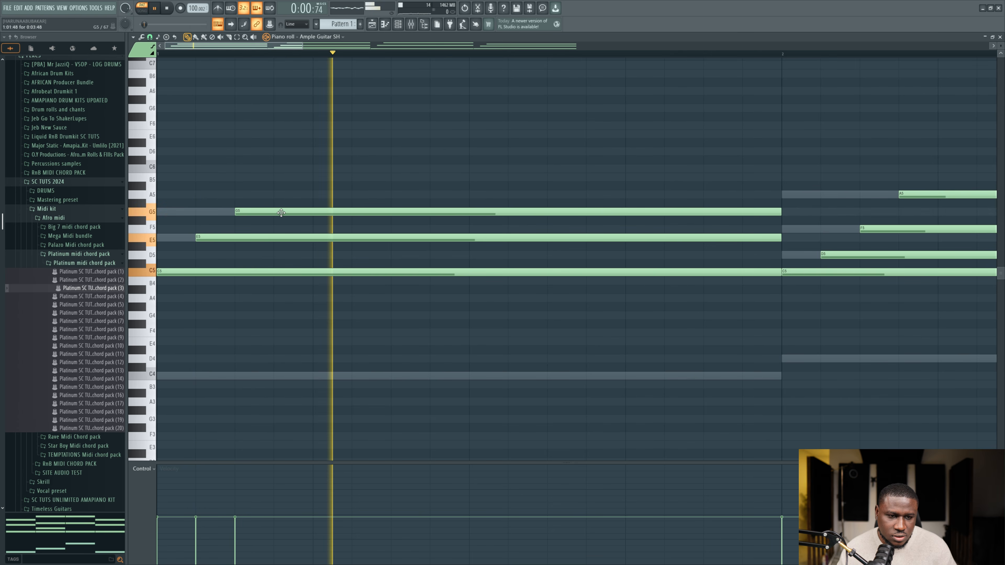
pyautogui.press('space')
pyautogui.press('space')
pyautogui.press('space')
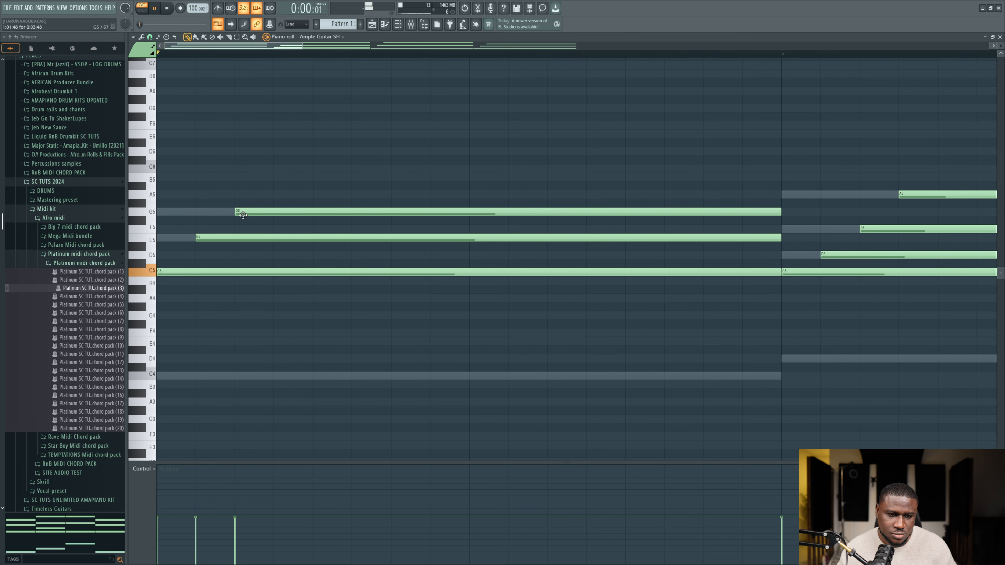
pyautogui.press('space')
pyautogui.press('space')
pyautogui.moveTo(238, 209); pyautogui.dragTo(273, 210)
pyautogui.press('space')
pyautogui.press('space')
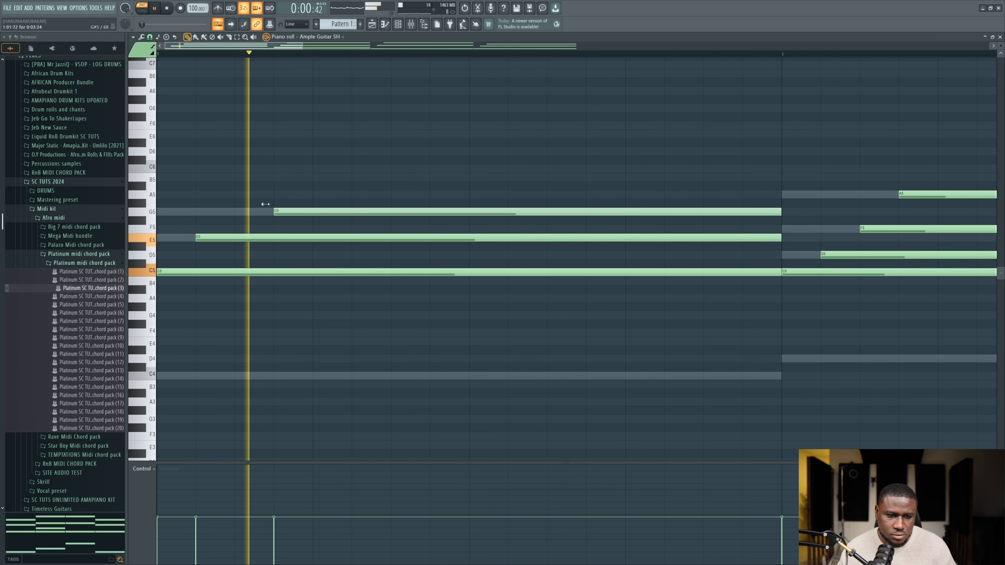
pyautogui.press('space')
# Step: Delay the start of the third chord's A5 note and the fourth chord's G5 note during playback
pyautogui.keyDown('ctrl'); pyautogui.scroll(-4, 288, 328); pyautogui.keyUp('ctrl')
pyautogui.press('space')
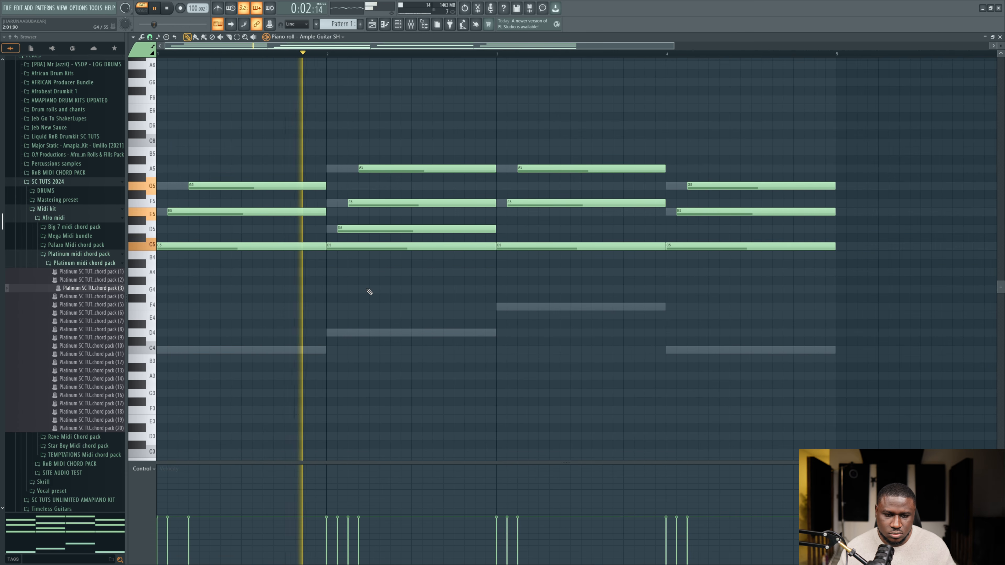
pyautogui.keyDown('ctrl'); pyautogui.scroll(-1, 516, 269); pyautogui.keyUp('ctrl')
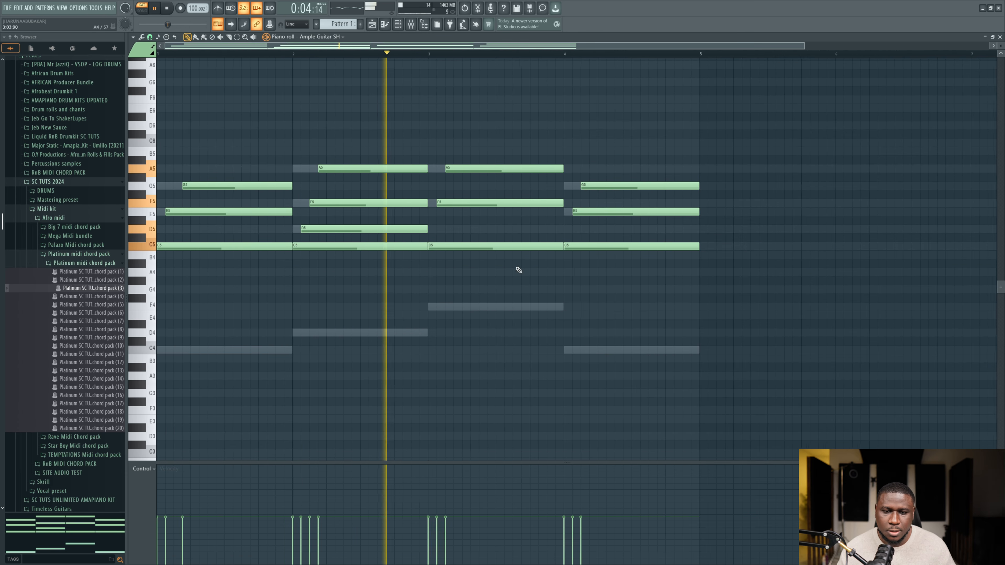
pyautogui.moveTo(442, 170); pyautogui.dragTo(453, 171)
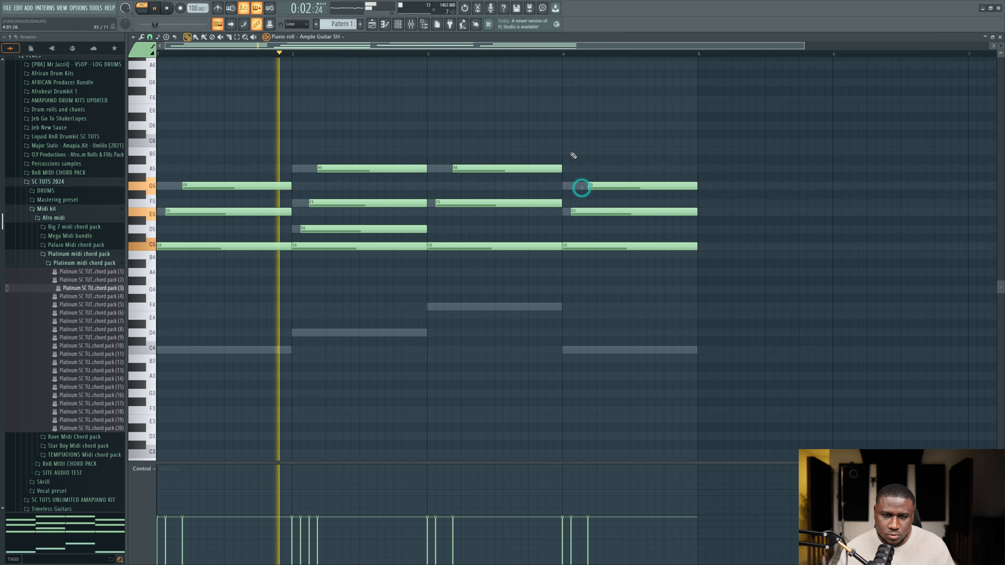
pyautogui.moveTo(579, 186); pyautogui.dragTo(589, 186)
# Step: Show the channel rack and play the strummed guitar together with the Analog Lab V chords
pyautogui.click(424, 24)
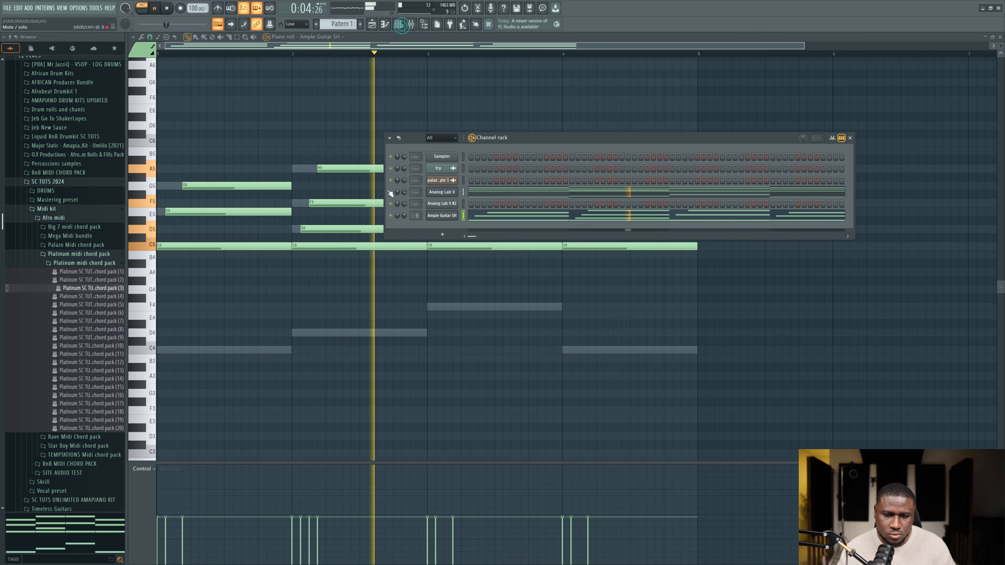
pyautogui.press('space')
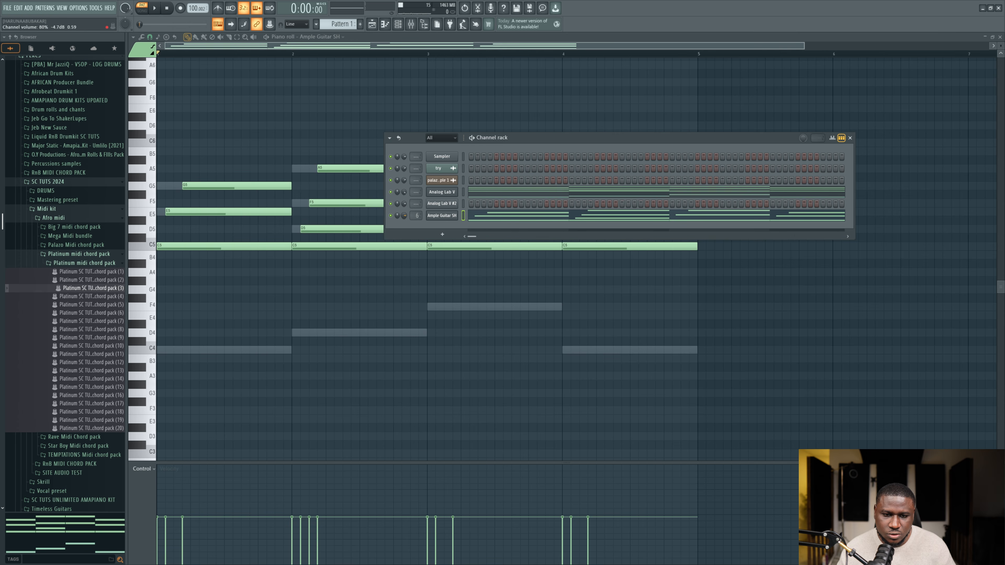
pyautogui.press('space')
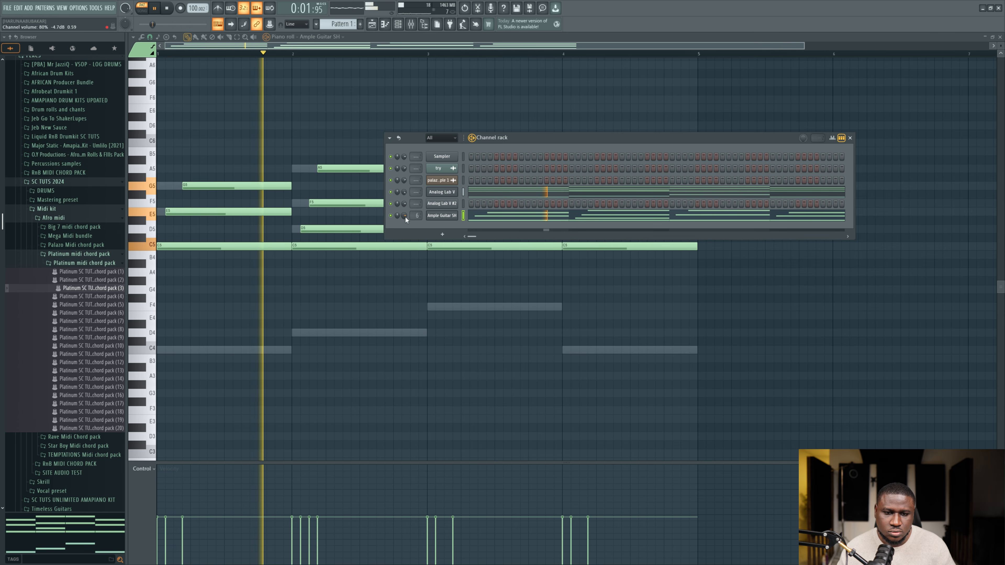
pyautogui.click(392, 283)
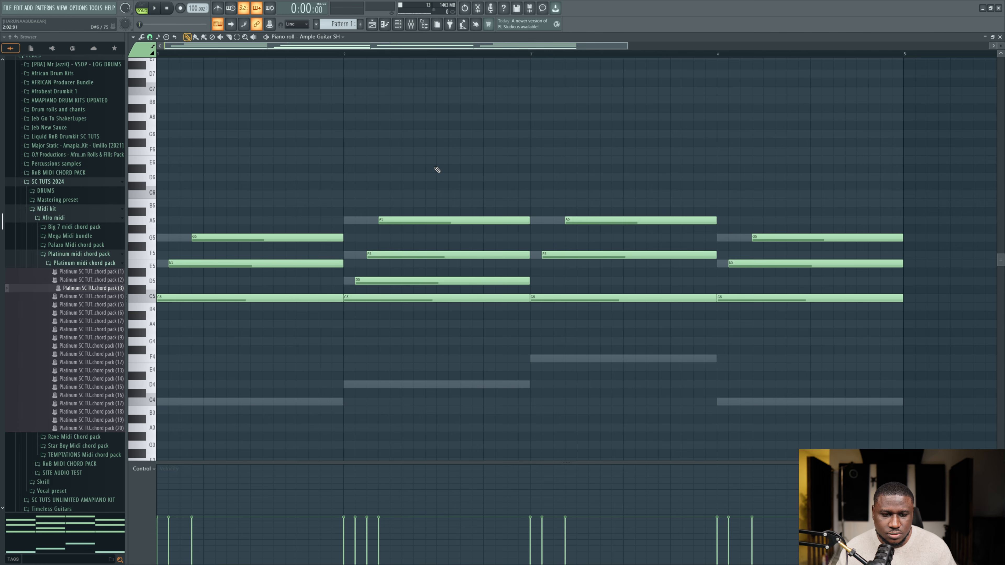
# Step: Play the guitar progression through all four bars in the piano roll to check its rhythm
pyautogui.press('space')
pyautogui.scroll(-2, 443, 139)
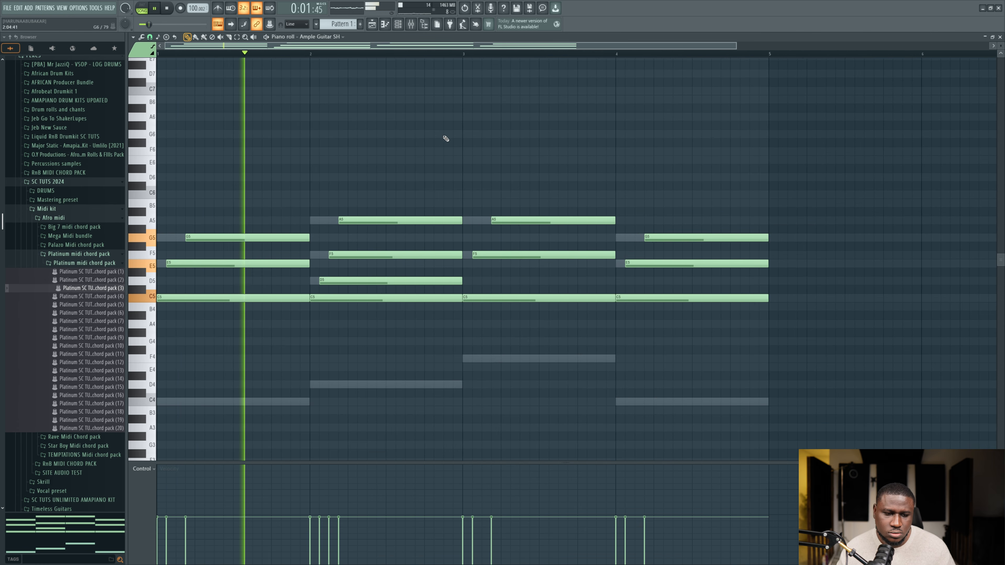
pyautogui.scroll(1, 446, 139)
pyautogui.scroll(-3, 446, 138)
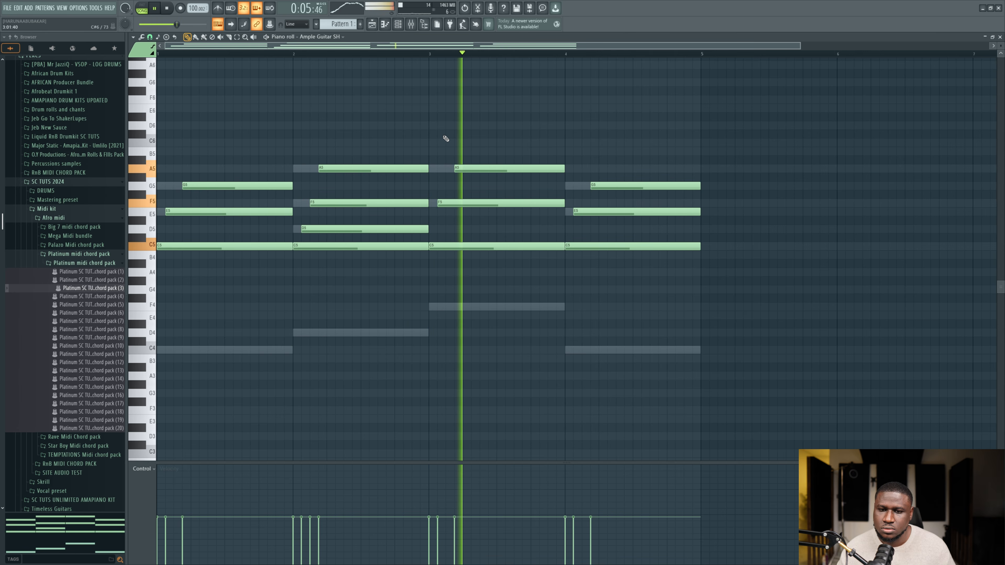
pyautogui.scroll(-2, 446, 139)
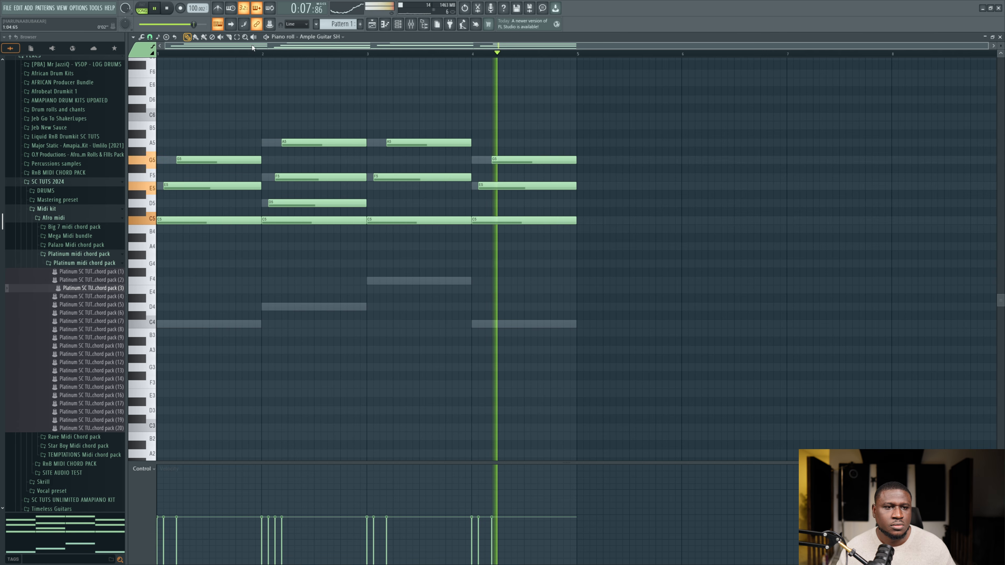
# Step: Play the strummed guitar in song mode to hear it together with the drum loop
pyautogui.press('space')
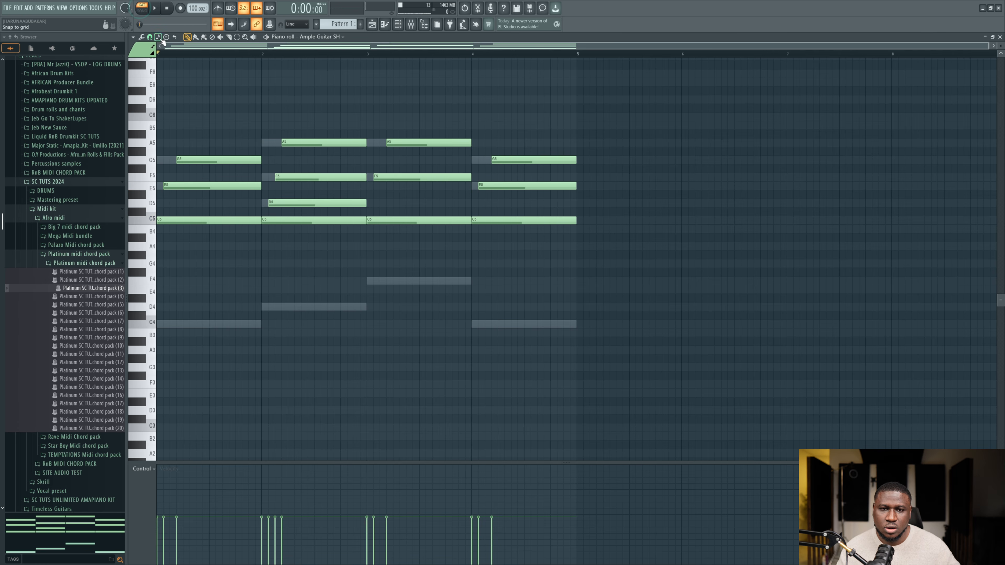
pyautogui.press('space')
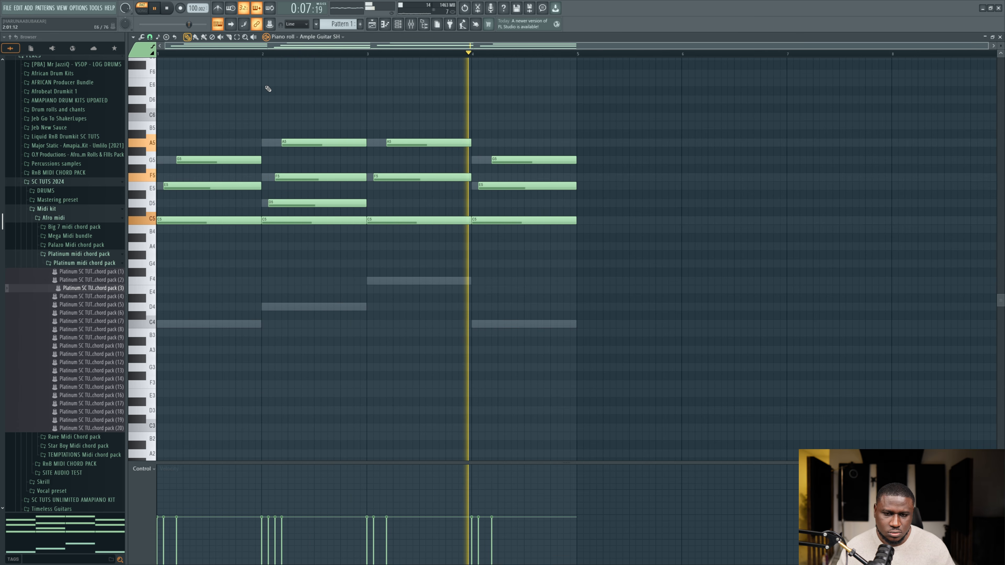
pyautogui.press('space')
# Step: Examine how far the lower inner note of each guitar chord starts after the root in the piano roll
pyautogui.scroll(1, 327, 262)
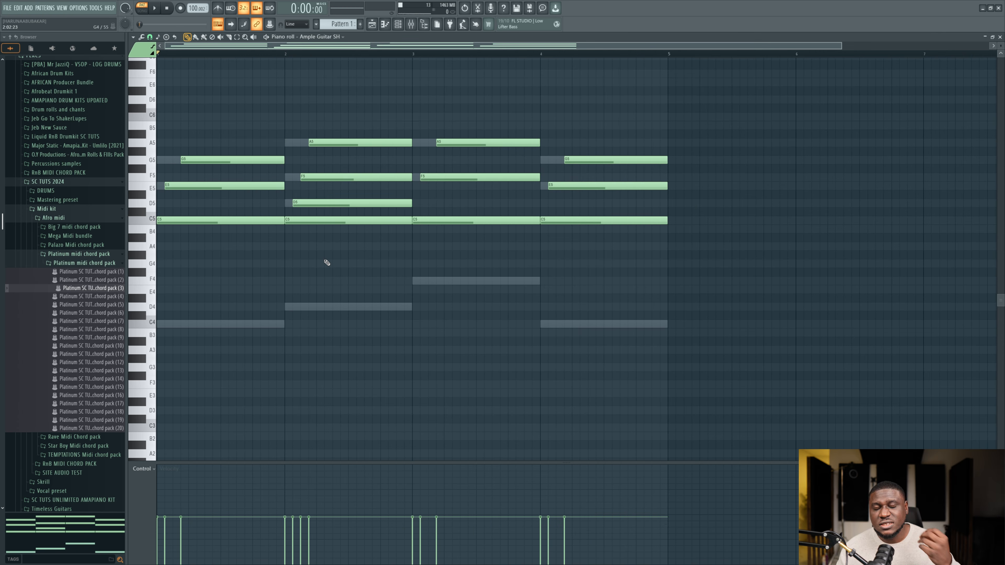
pyautogui.scroll(1, 174, 187)
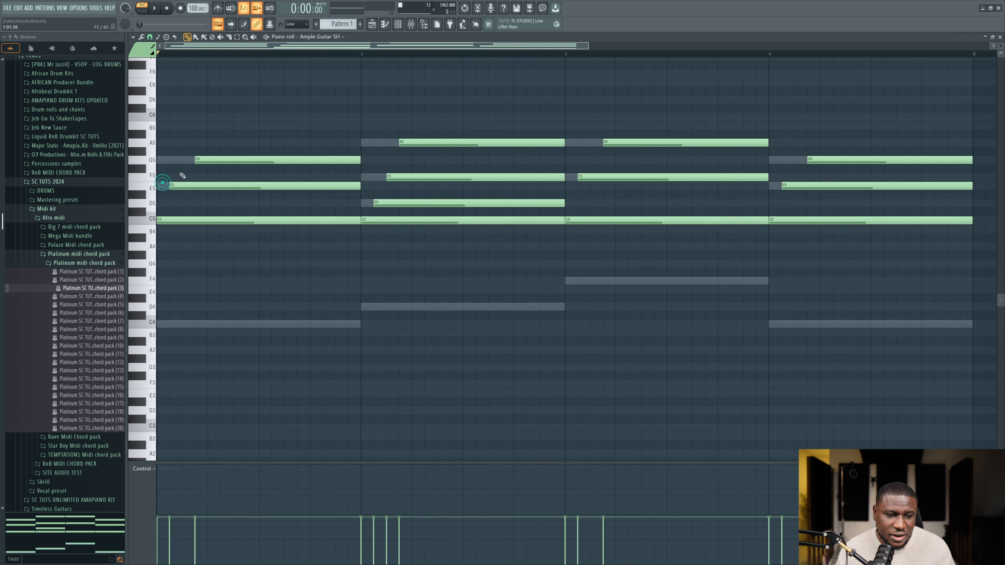
pyautogui.scroll(-1, 247, 178)
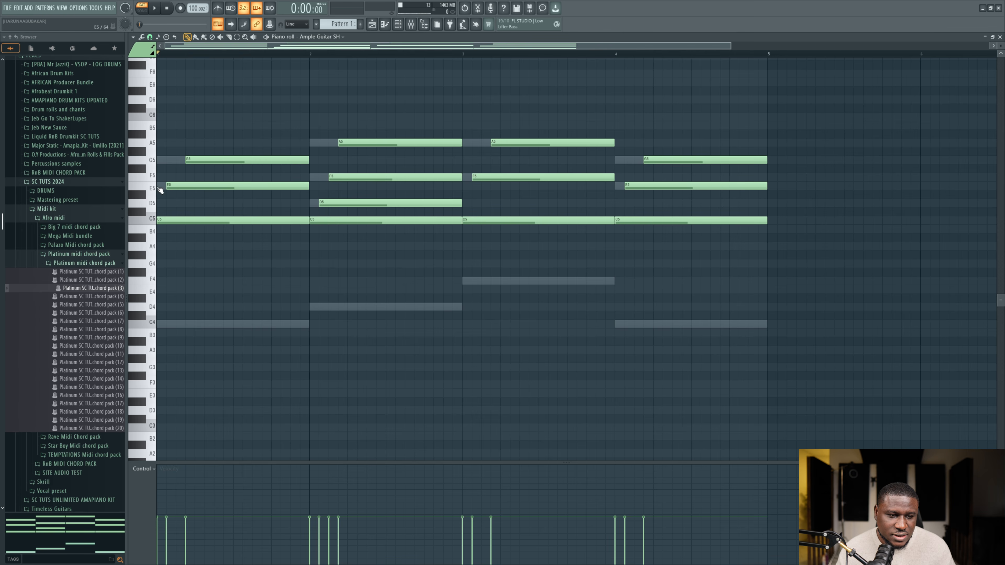
pyautogui.press('Right')
pyautogui.press('Right')
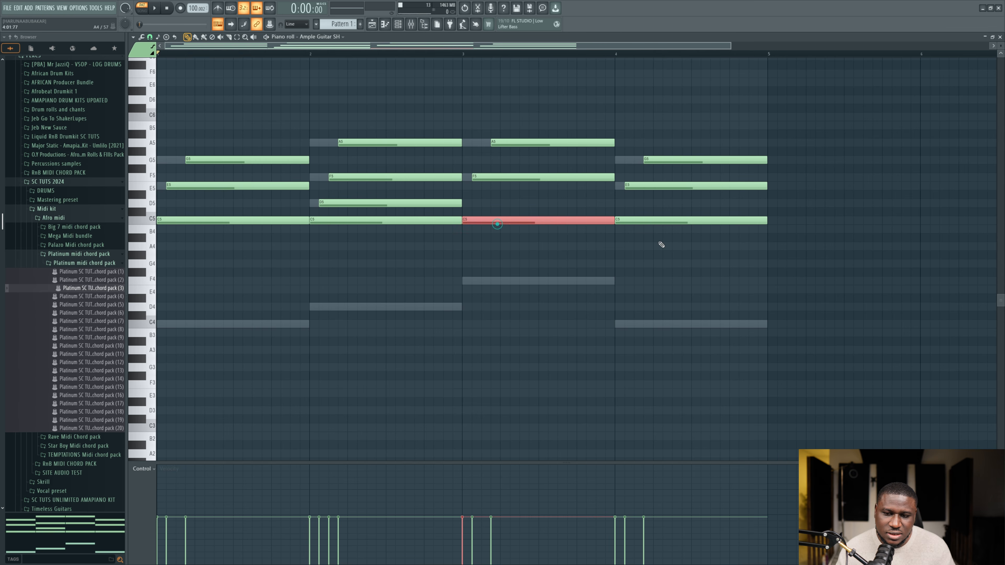
pyautogui.click(162, 189)
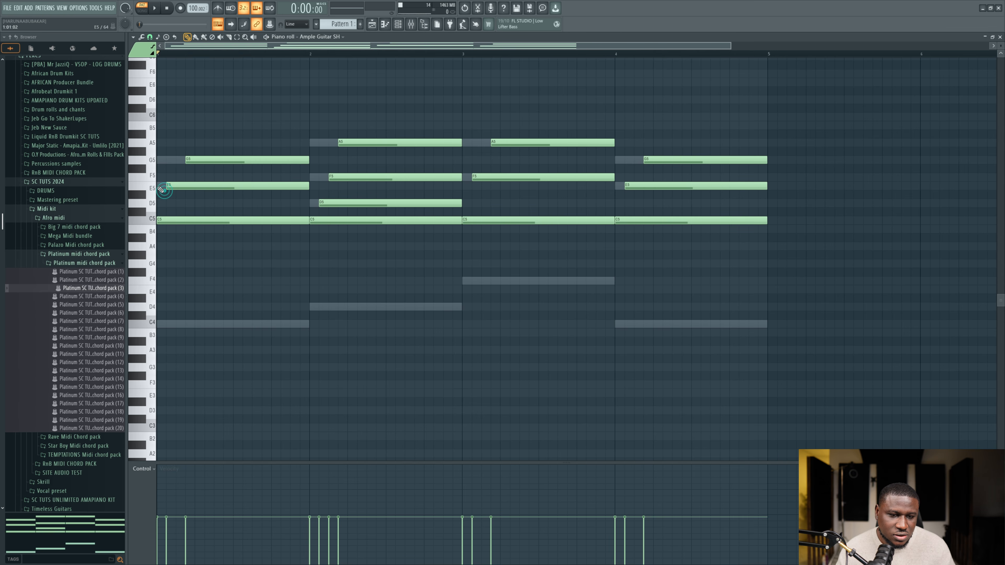
pyautogui.click(170, 186)
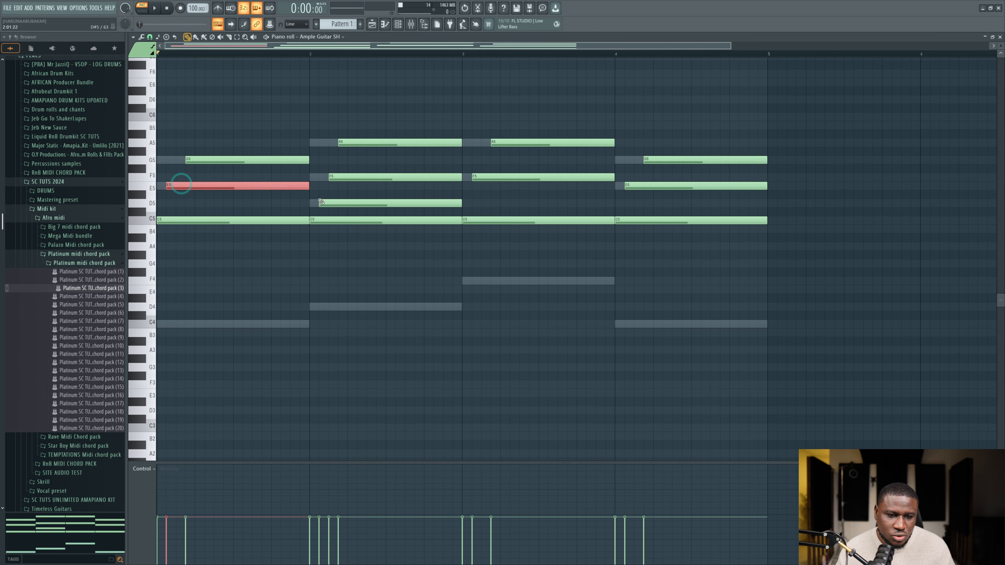
pyautogui.click(356, 202)
pyautogui.click(502, 182)
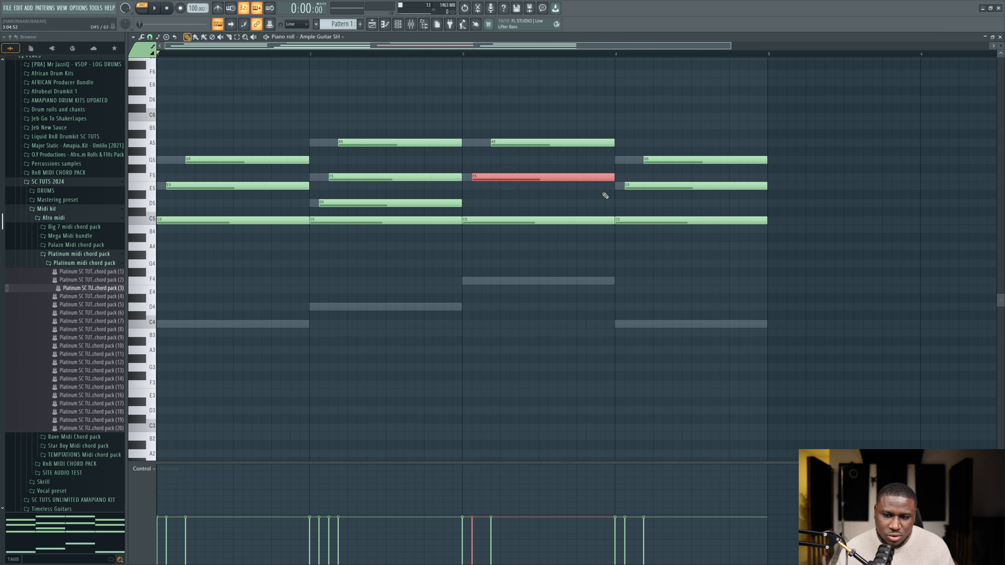
pyautogui.click(627, 186)
pyautogui.click(660, 184)
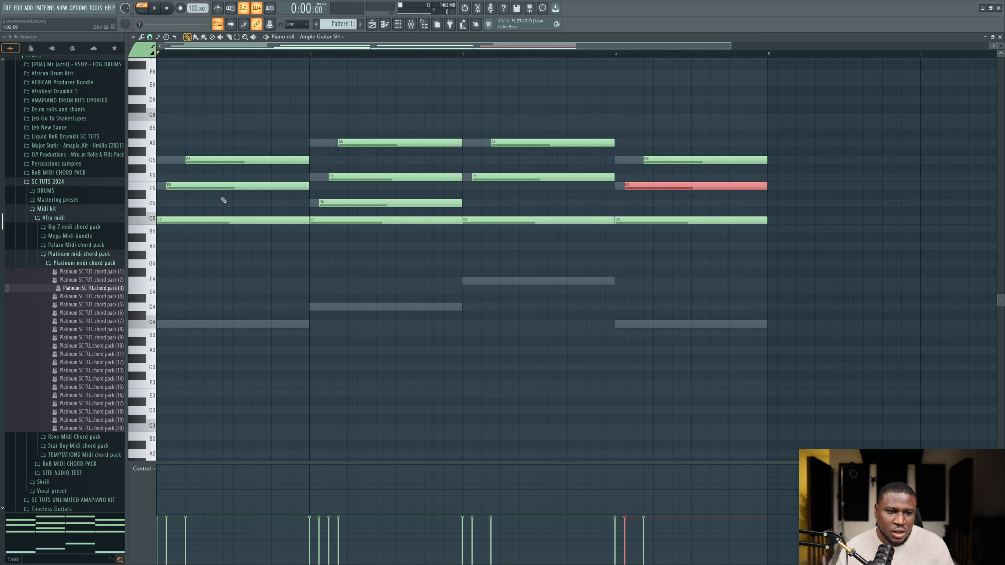
# Step: Examine the delayed starts of the top notes G5 and A5 across the four guitar chords
pyautogui.moveTo(164, 160); pyautogui.dragTo(179, 160)
pyautogui.moveTo(314, 143); pyautogui.dragTo(341, 143)
pyautogui.click(377, 139)
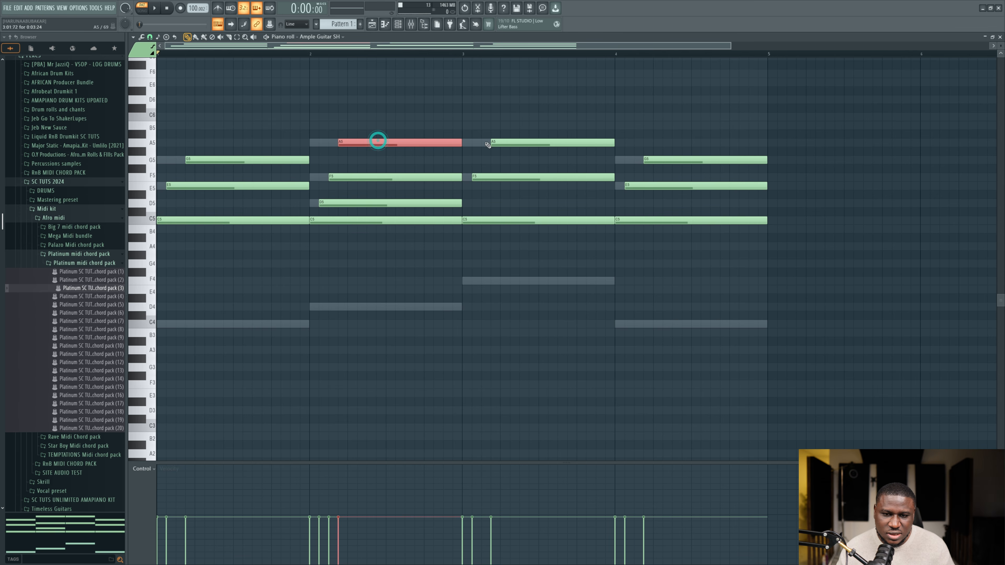
pyautogui.click(552, 139)
pyautogui.click(633, 158)
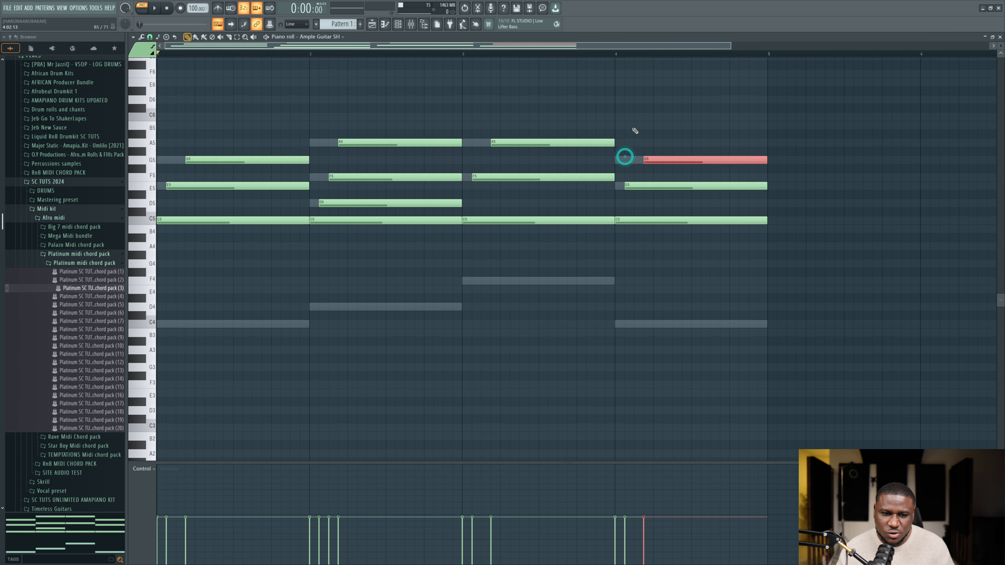
pyautogui.click(472, 106)
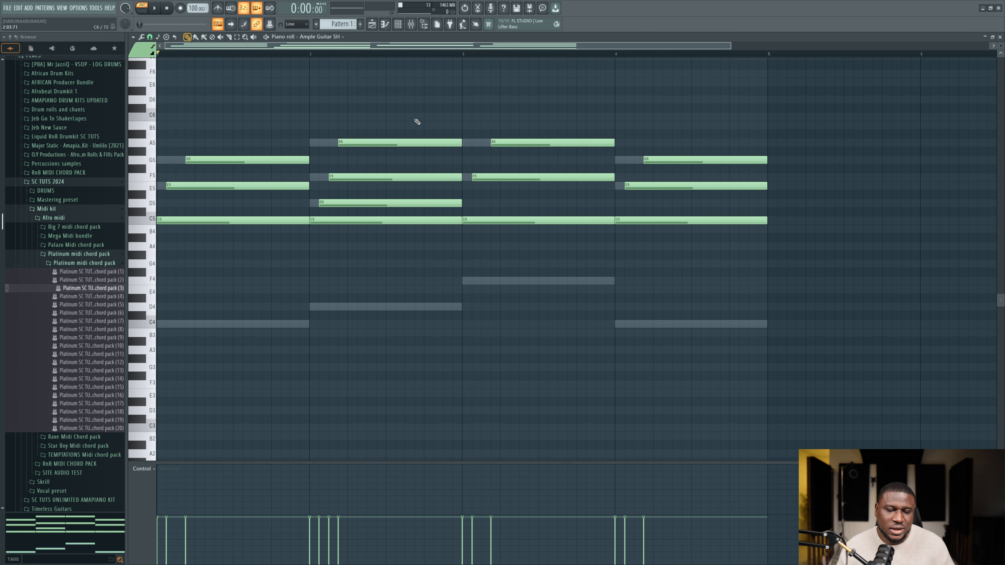
# Step: Replay the full strummed guitar progression from the first bar in song mode to judge its groove
pyautogui.scroll(-2, 417, 122)
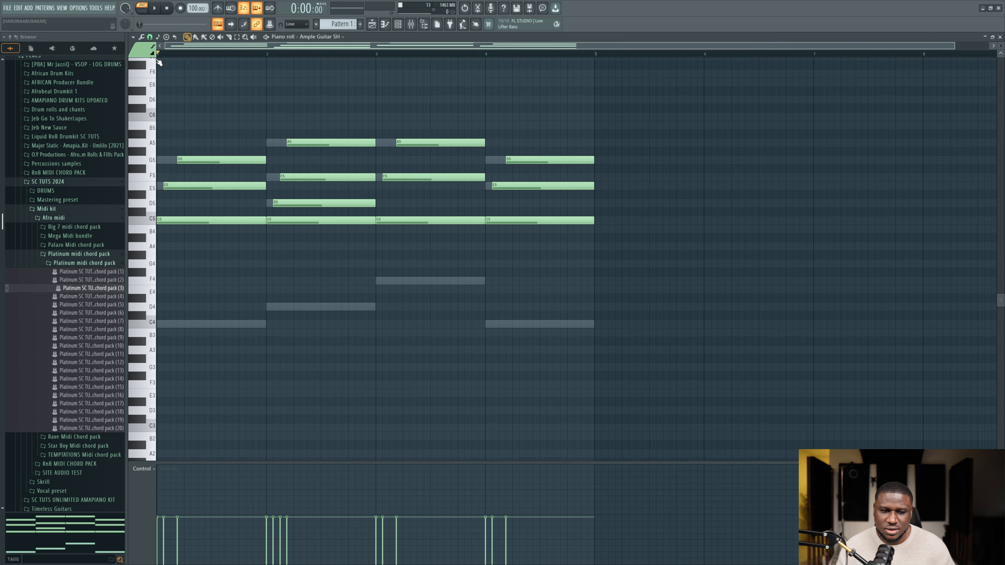
pyautogui.press('space')
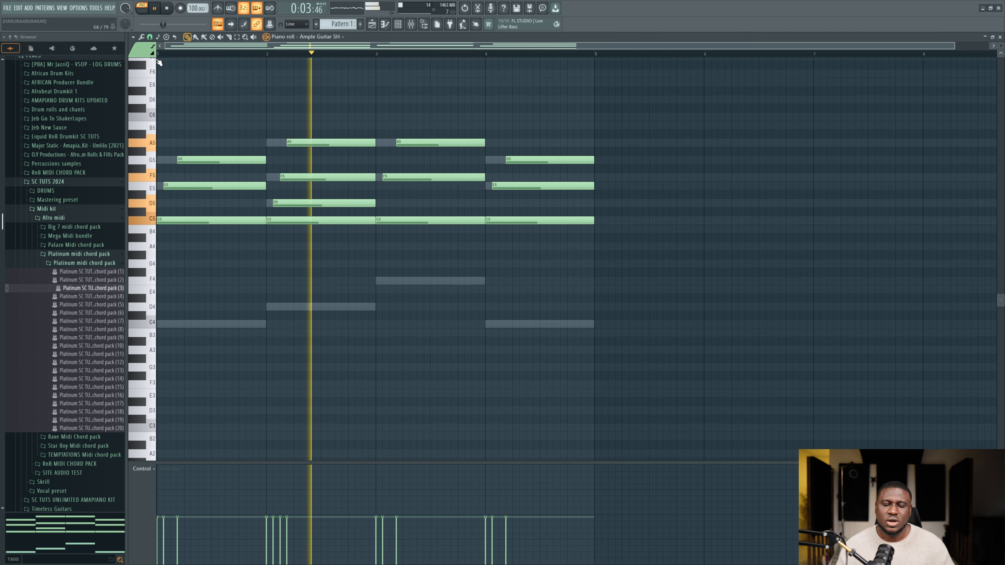
pyautogui.press('space')
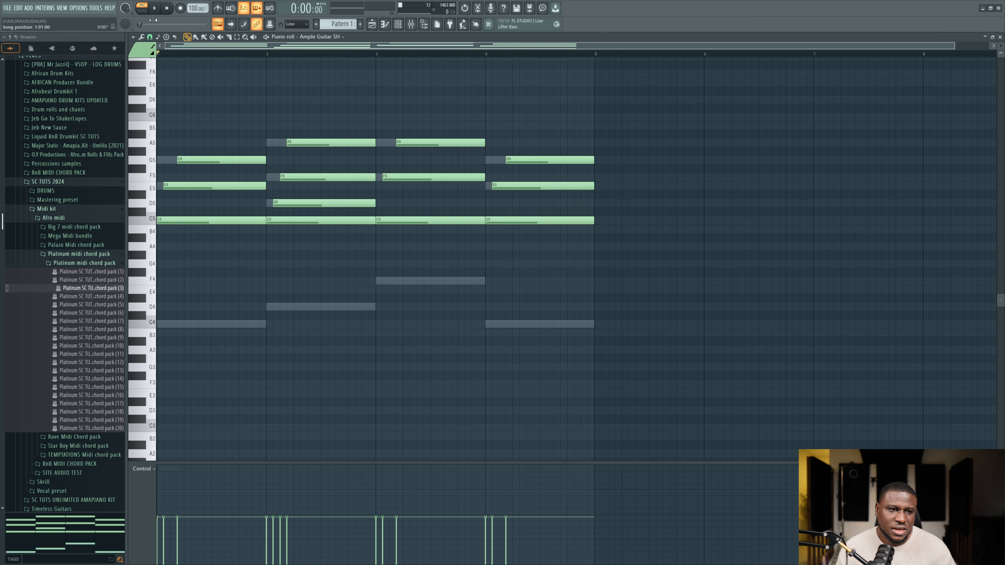
pyautogui.press('space')
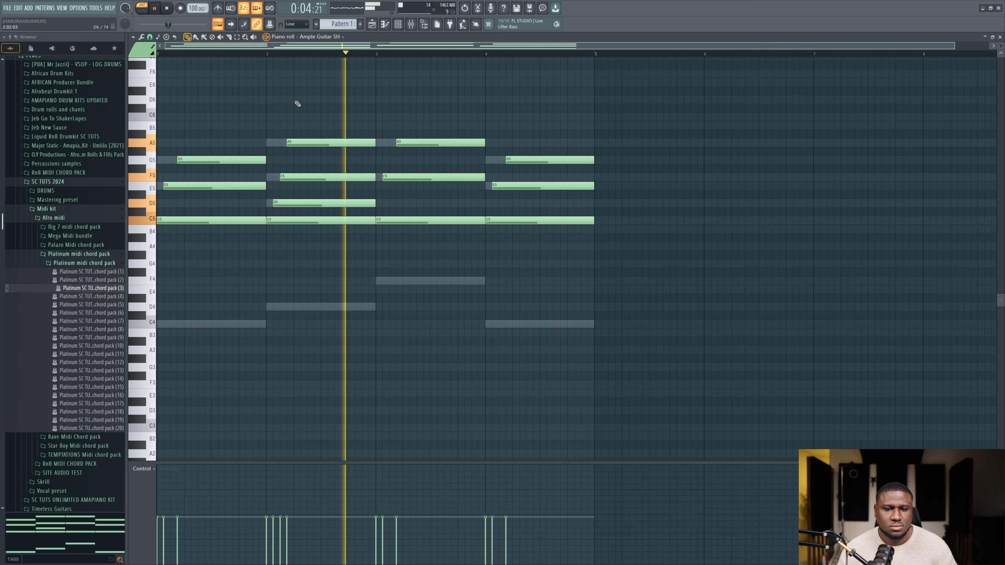
pyautogui.press('space')
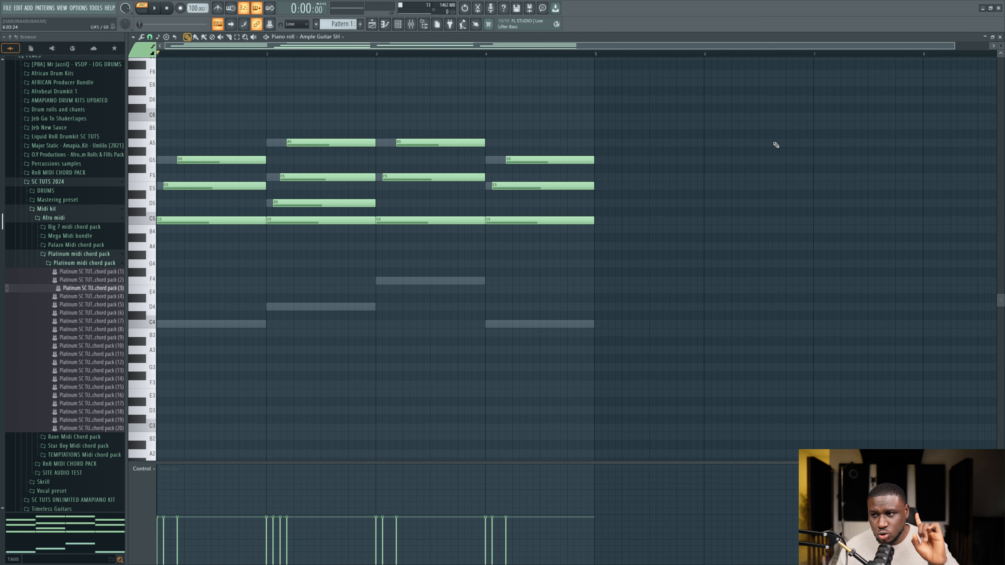
# Step: Close the piano roll and copy the Analog Lab V chord notes into the Ample Guitar SH #2 channel
pyautogui.click(1000, 37)
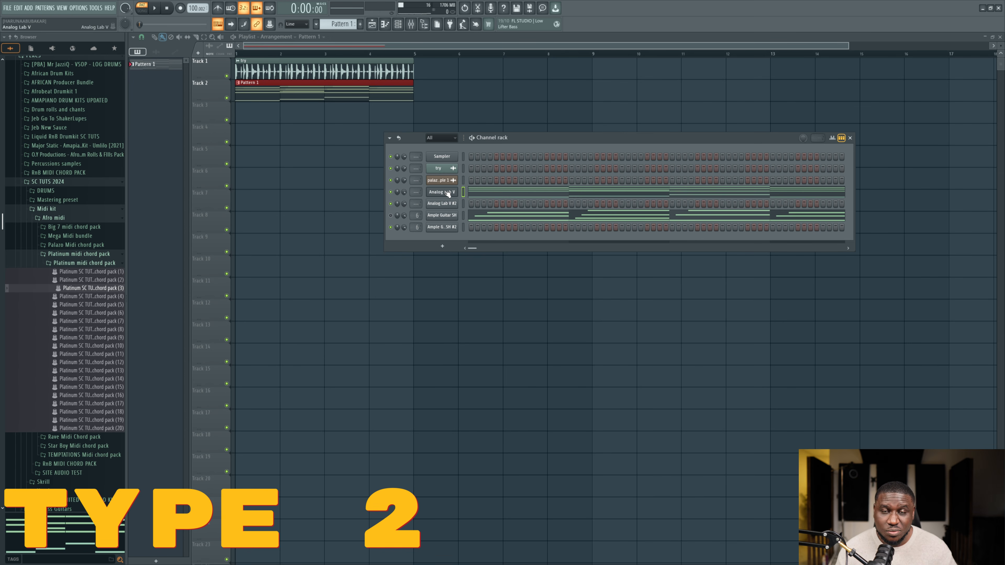
pyautogui.rightClick(446, 191)
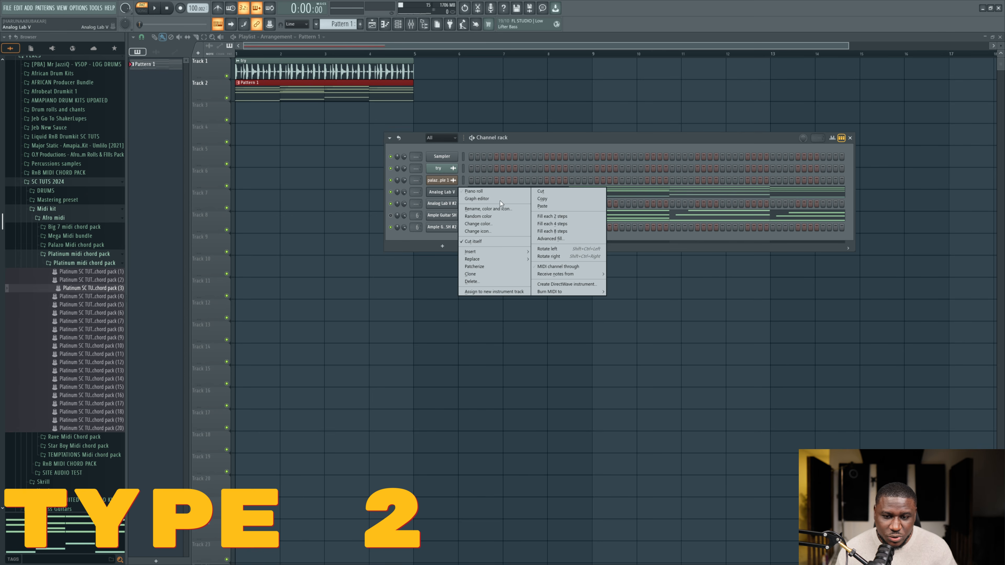
pyautogui.click(552, 201)
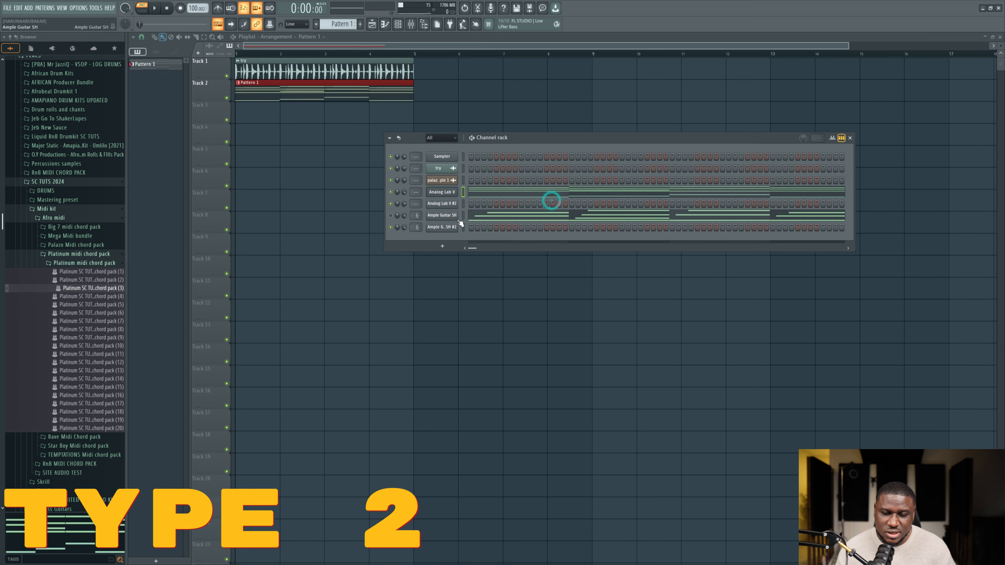
pyautogui.rightClick(439, 228)
pyautogui.click(578, 242)
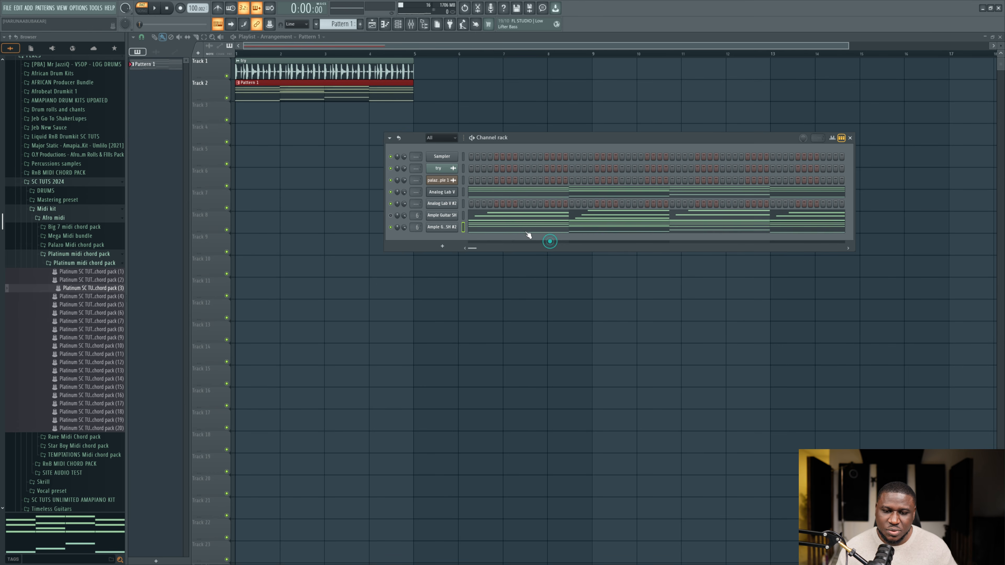
# Step: Select all notes in Ample Guitar SH #2's piano roll and trim their starts so the first chord begins at 1:01:24
pyautogui.keyDown('ctrl'); pyautogui.rightClick(517, 228); pyautogui.keyUp('ctrl')
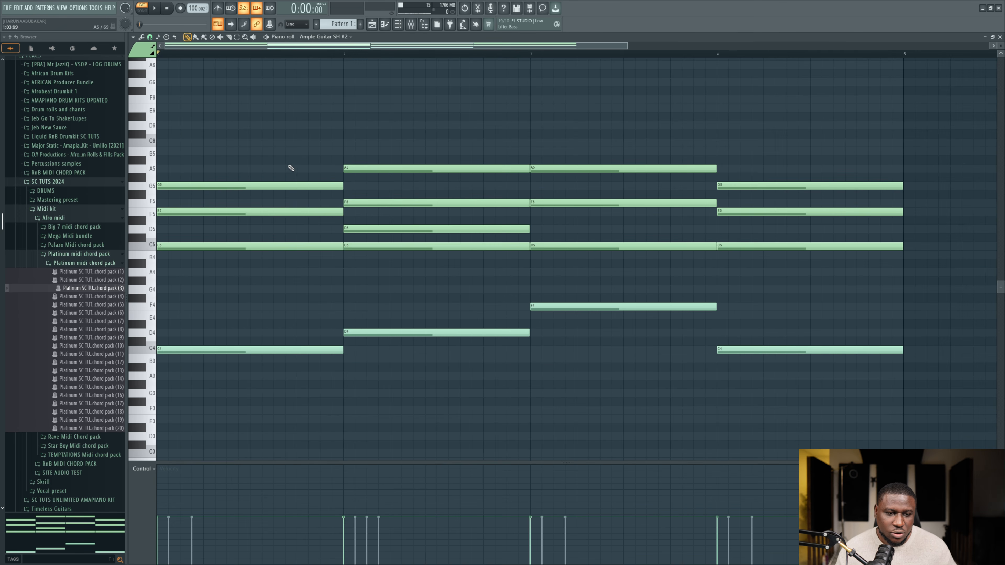
pyautogui.scroll(-1, 285, 164)
pyautogui.moveTo(197, 117); pyautogui.dragTo(602, 382)
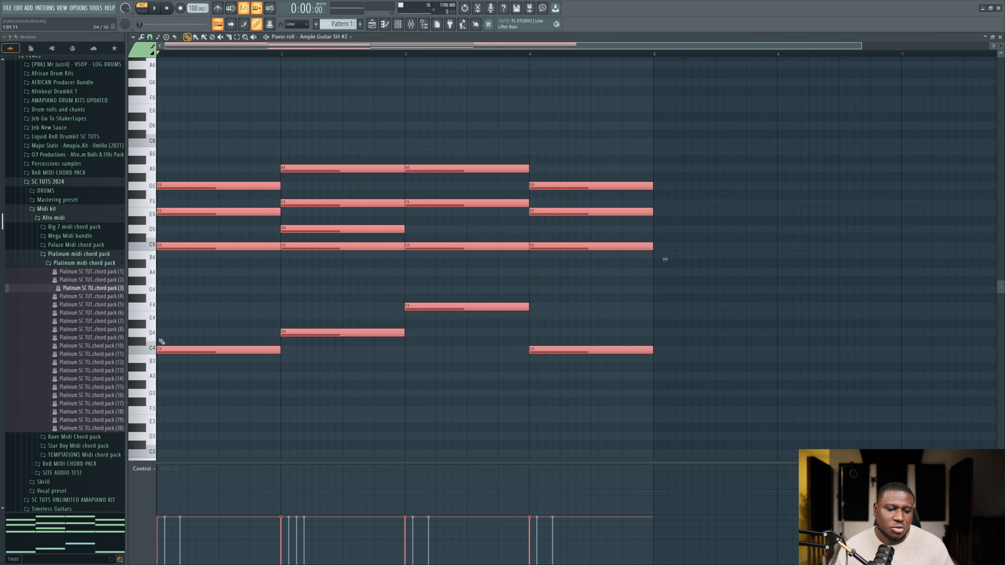
pyautogui.scroll(3, 161, 344)
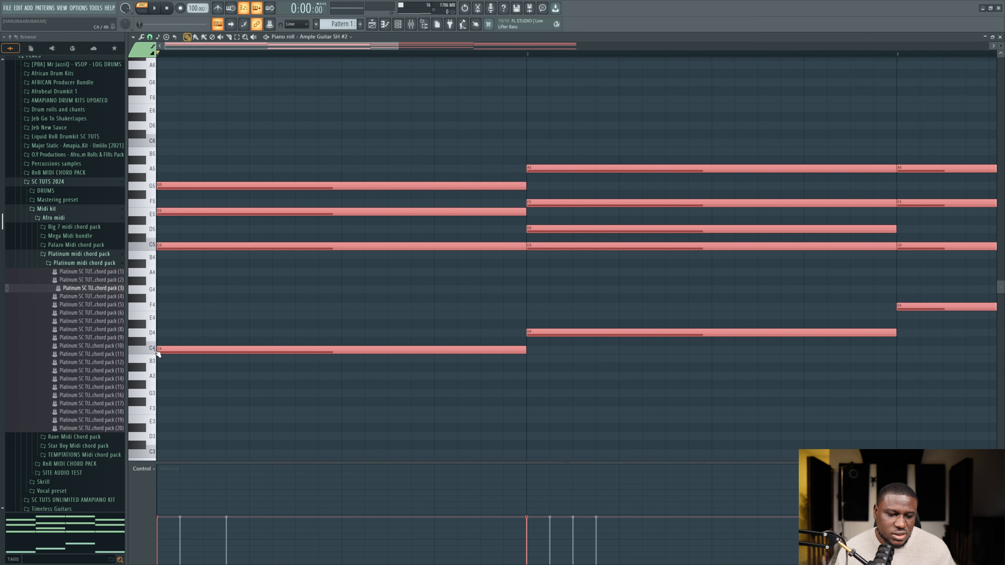
pyautogui.moveTo(160, 349); pyautogui.dragTo(186, 359)
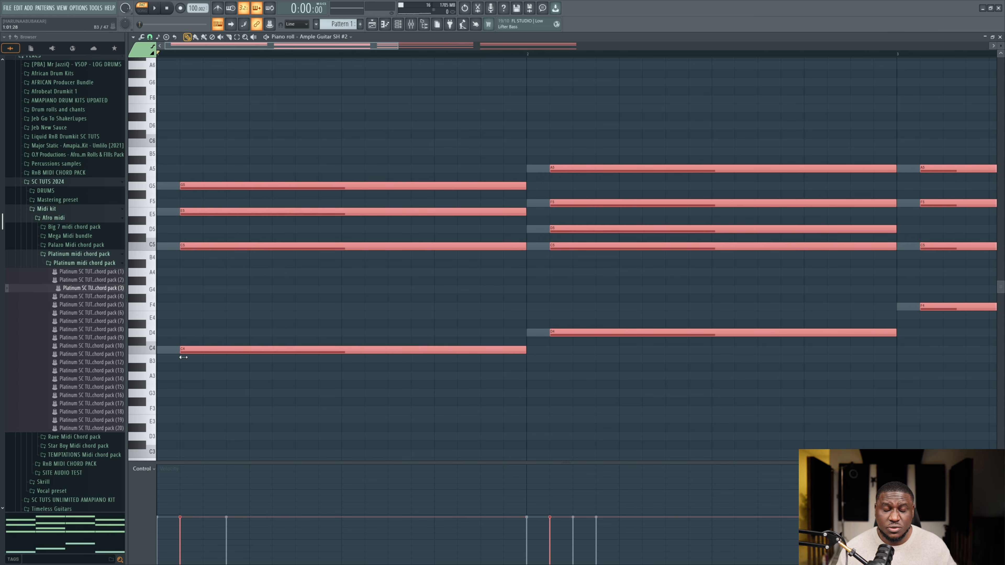
# Step: Switch playback to pattern mode and, while listening, trim all note starts so the first chord begins at 1:01:48
pyautogui.click(142, 7)
pyautogui.press('space')
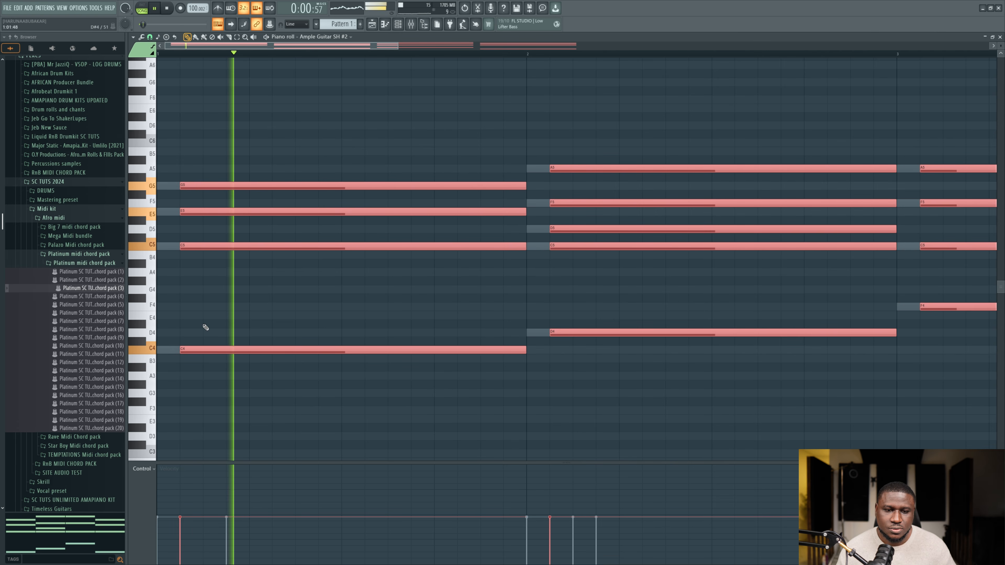
pyautogui.scroll(-2, 360, 357)
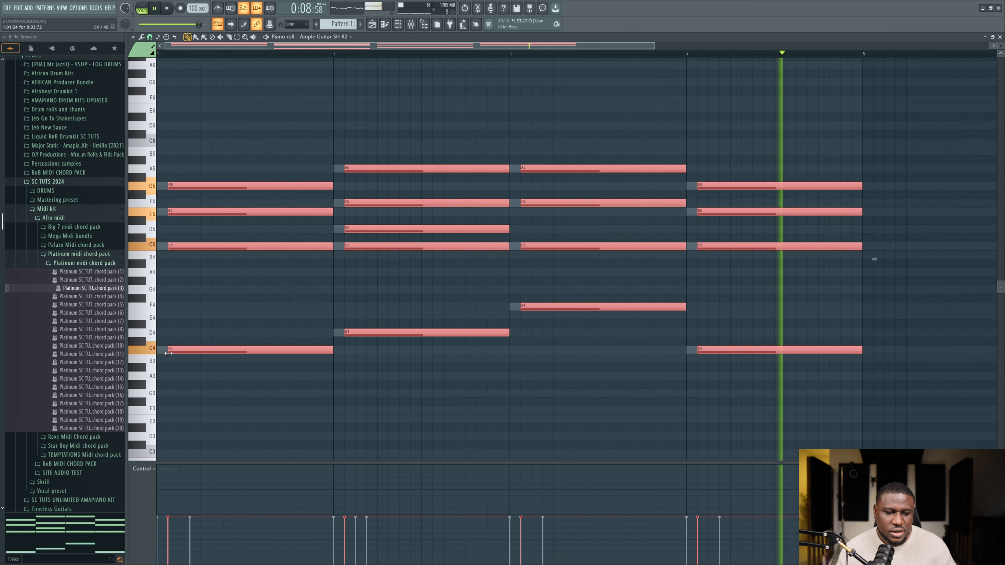
pyautogui.moveTo(167, 353); pyautogui.dragTo(179, 353)
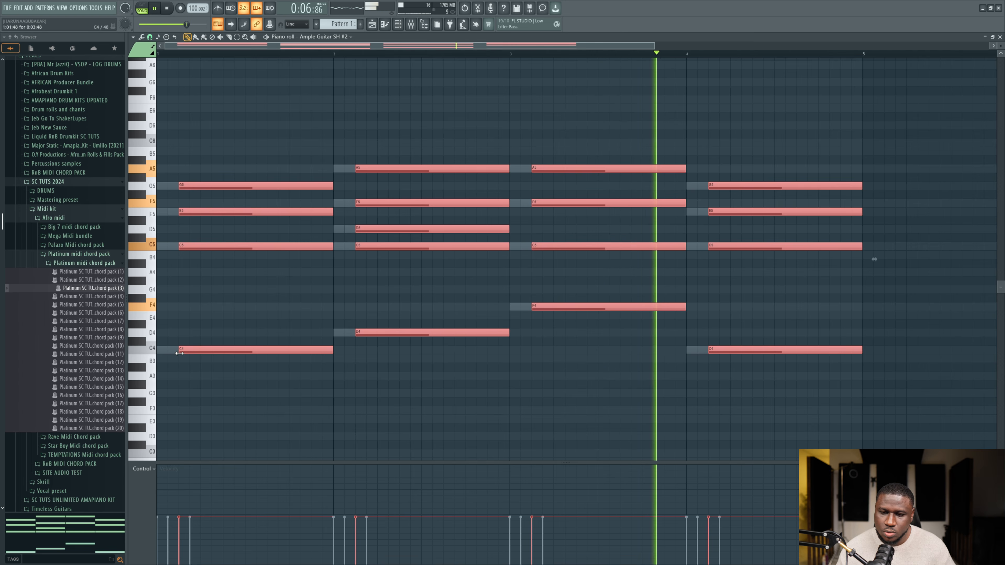
pyautogui.press('space')
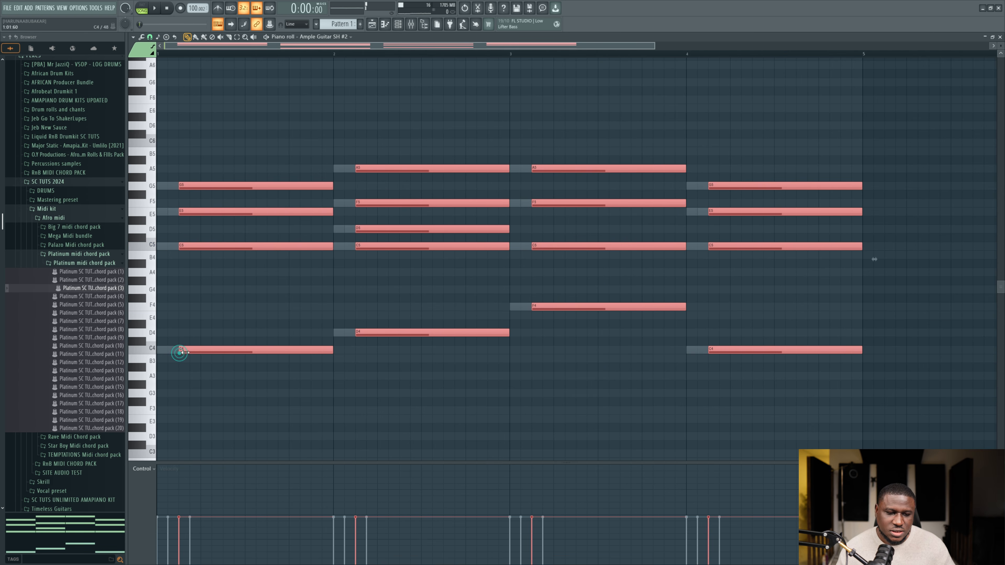
# Step: Trim all note starts in two stages until the first chord begins at 1:02:00, playing the pattern after each change
pyautogui.moveTo(179, 353); pyautogui.dragTo(189, 350)
pyautogui.press('space')
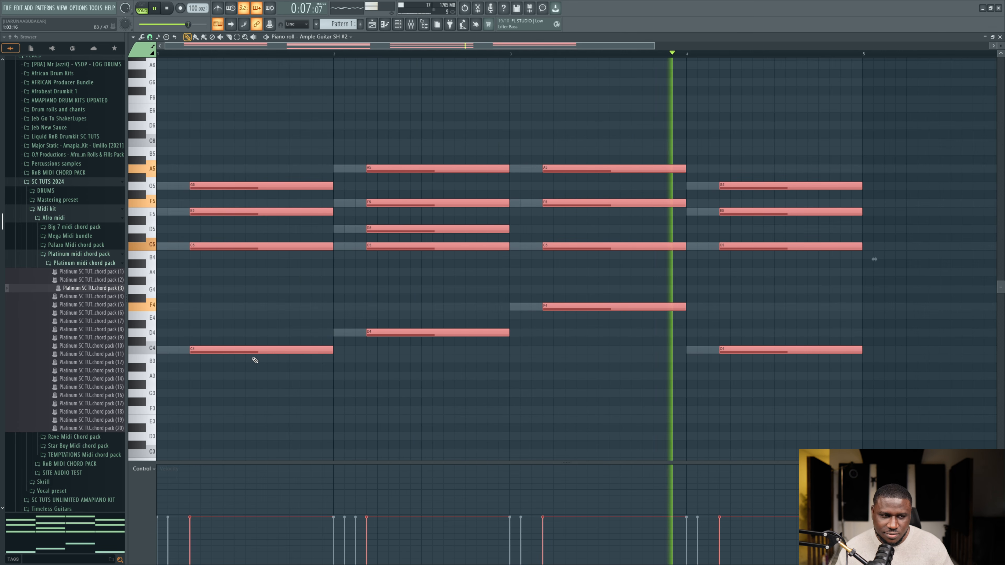
pyautogui.press('space')
pyautogui.moveTo(190, 349); pyautogui.dragTo(201, 349)
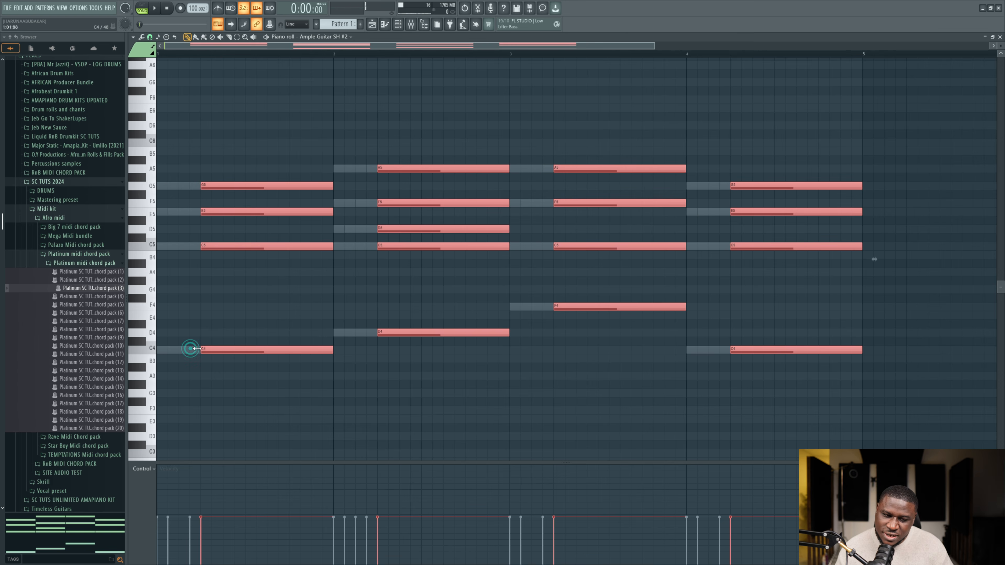
pyautogui.press('space')
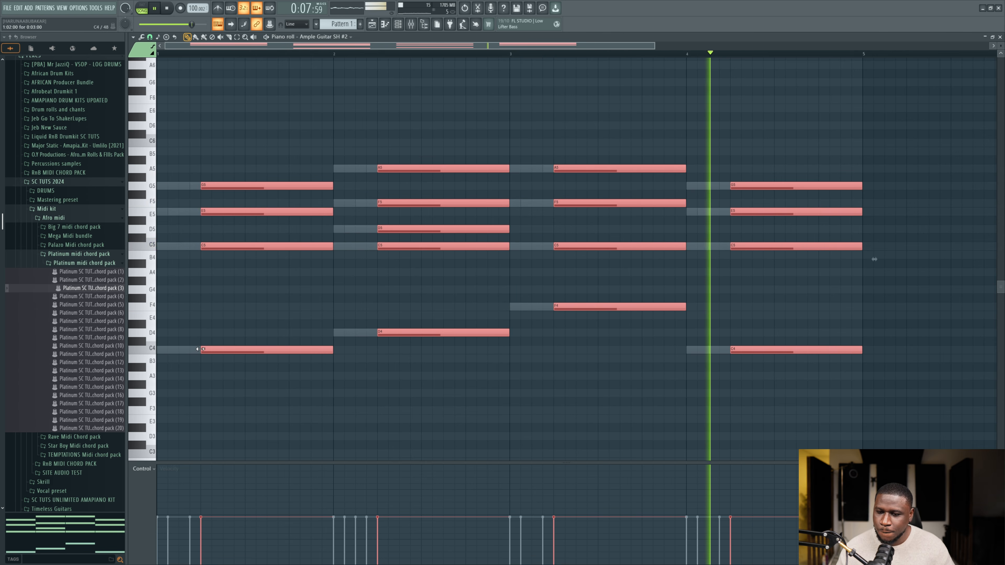
# Step: Trim all note starts so the first chord begins at 1:02:48 and play the pattern to check the offbeat timing
pyautogui.press('space')
pyautogui.moveTo(200, 349); pyautogui.dragTo(222, 345)
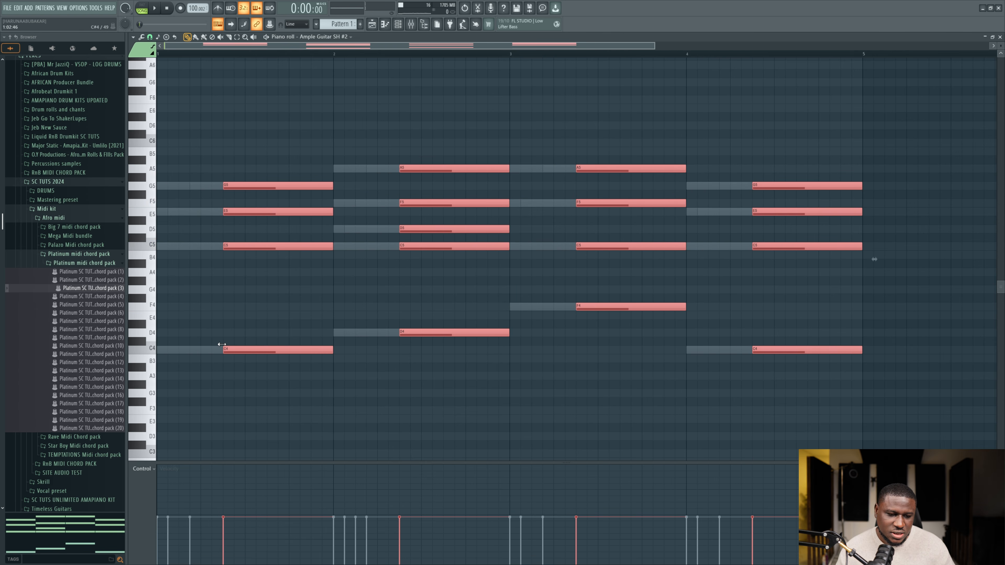
pyautogui.press('space')
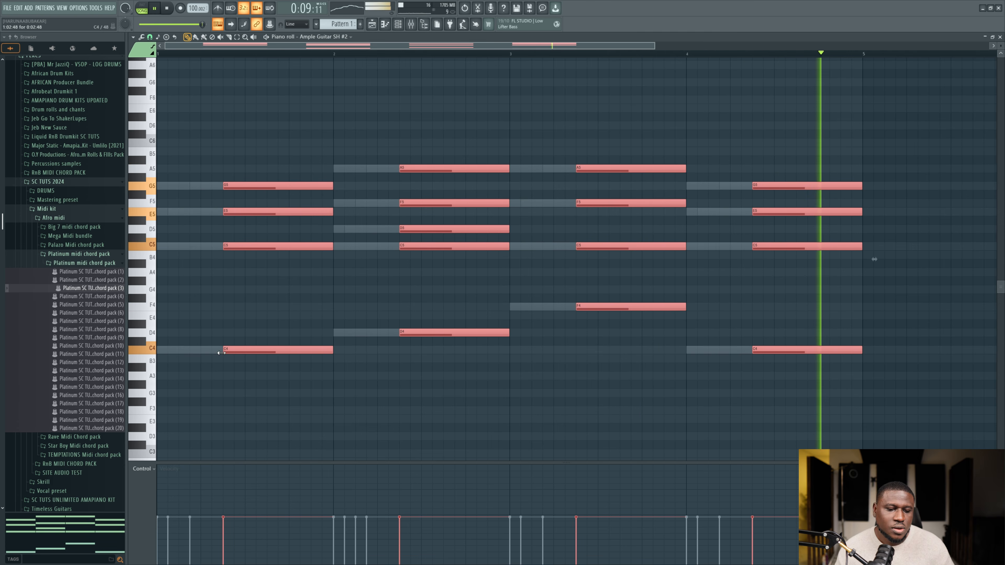
# Step: Trim all note starts so the first chord begins at 1:03:48 and play the pattern to hear the later offset
pyautogui.press('space')
pyautogui.moveTo(224, 351); pyautogui.dragTo(266, 352)
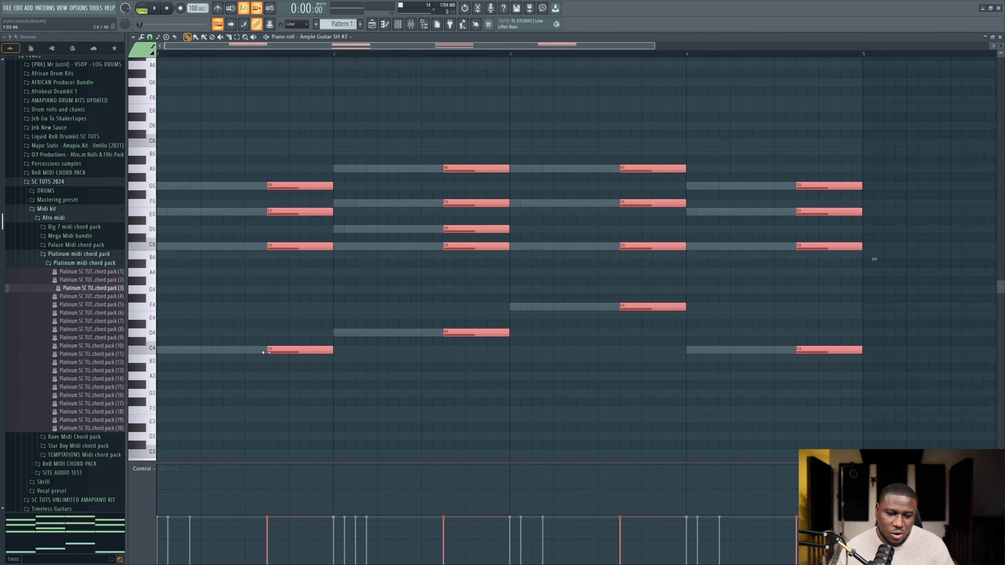
pyautogui.moveTo(266, 352)
pyautogui.mouseDown()
pyautogui.moveTo(301, 349)
pyautogui.moveTo(271, 350)
pyautogui.mouseUp()
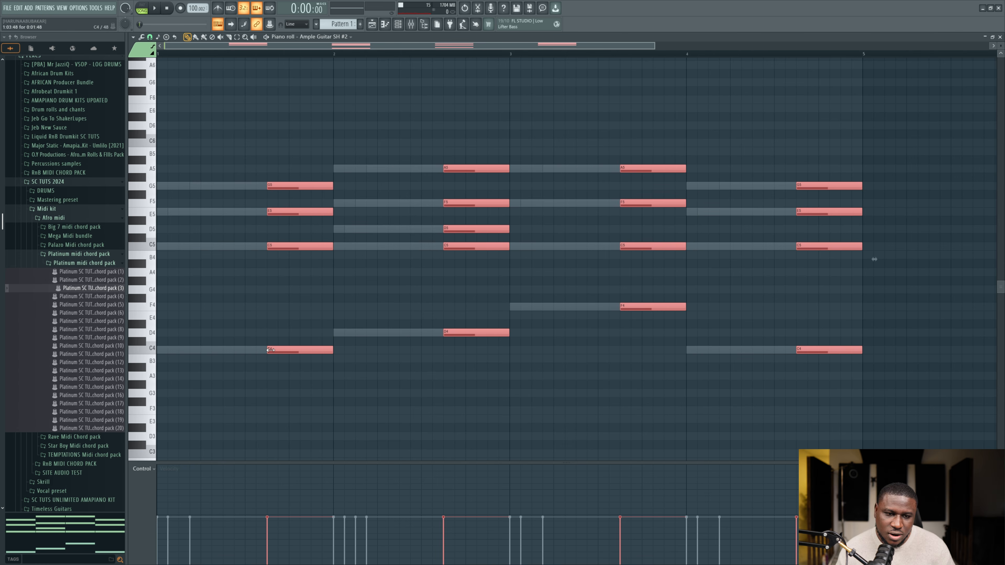
pyautogui.press('space')
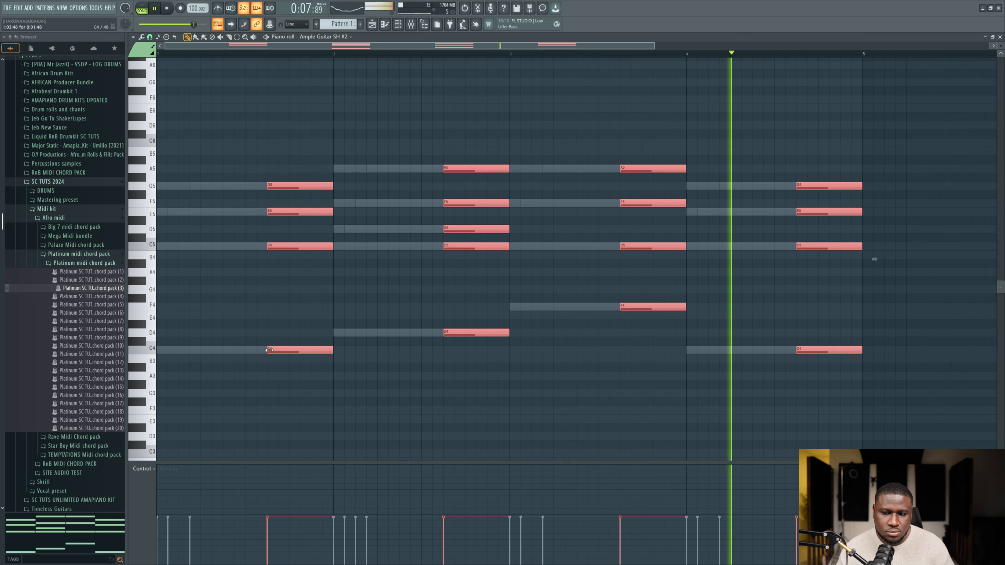
pyautogui.press('space')
# Step: Extend all note starts back so the first chord begins at 1:01:48 and play the pattern to check the delay
pyautogui.moveTo(270, 349); pyautogui.dragTo(182, 349)
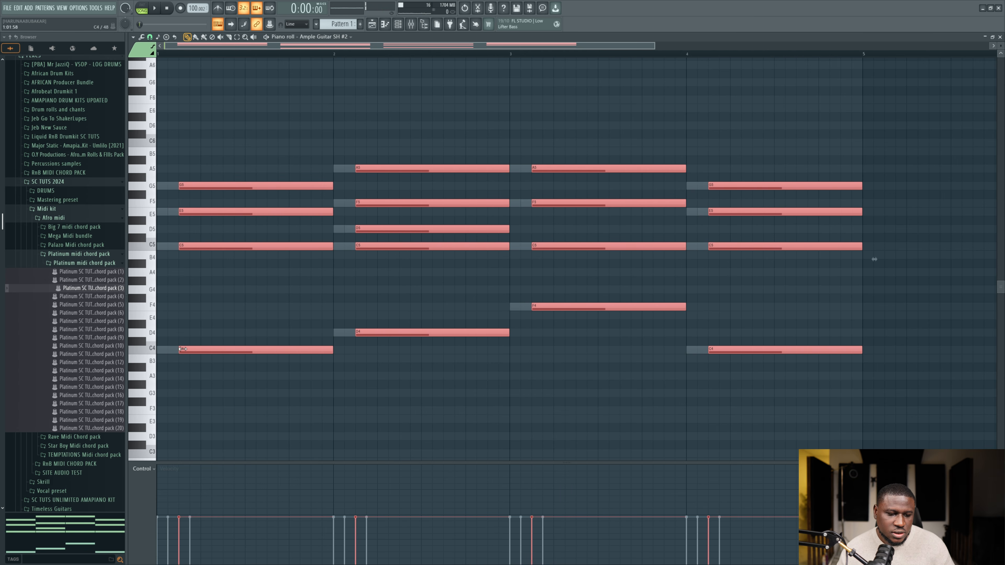
pyautogui.press('space')
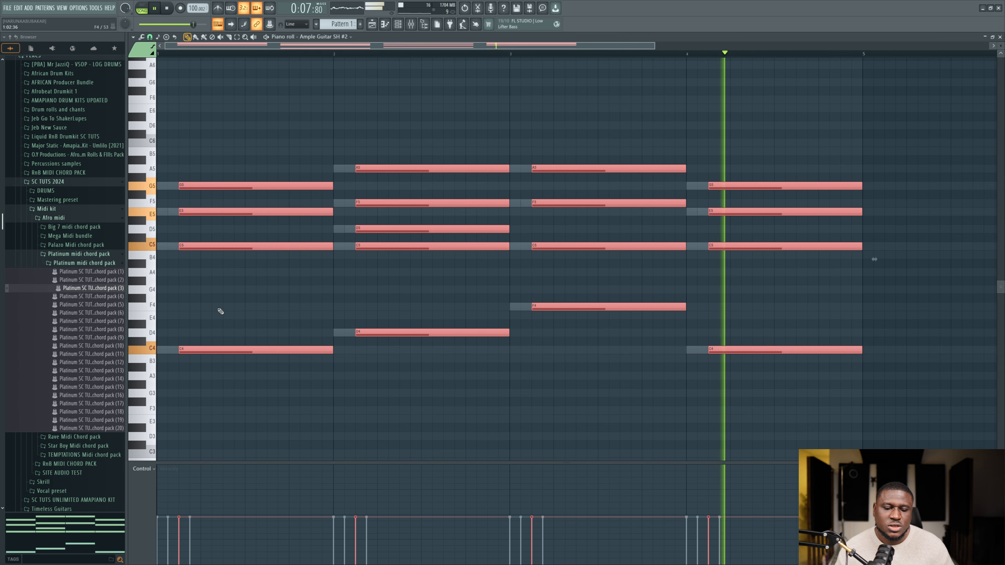
pyautogui.press('space')
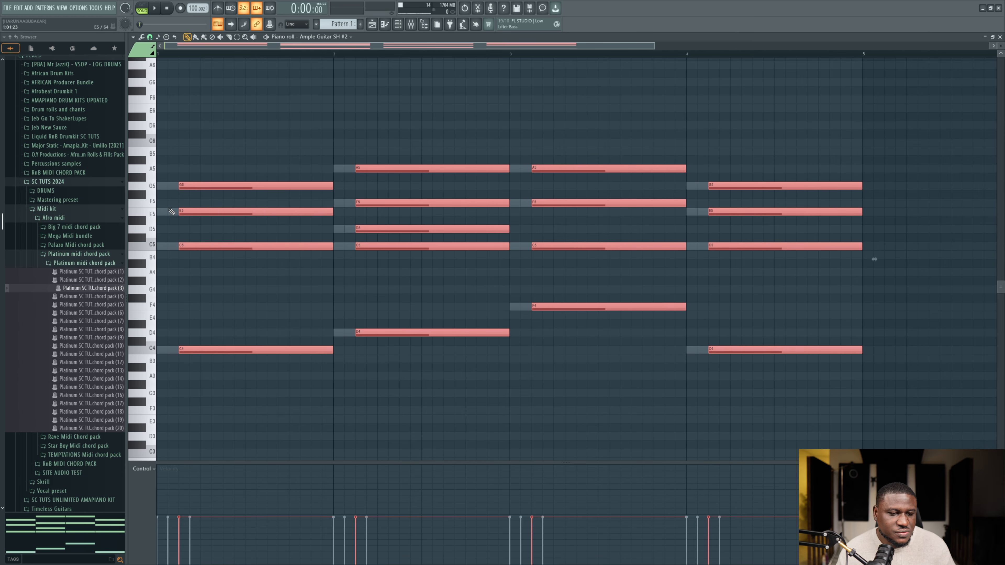
# Step: Select each of the four delayed chords in turn to review its offset from the ghost notes, and clear the selection
pyautogui.keyDown('ctrl'); pyautogui.click(176, 211); pyautogui.keyUp('ctrl')
pyautogui.moveTo(188, 165); pyautogui.dragTo(231, 387)
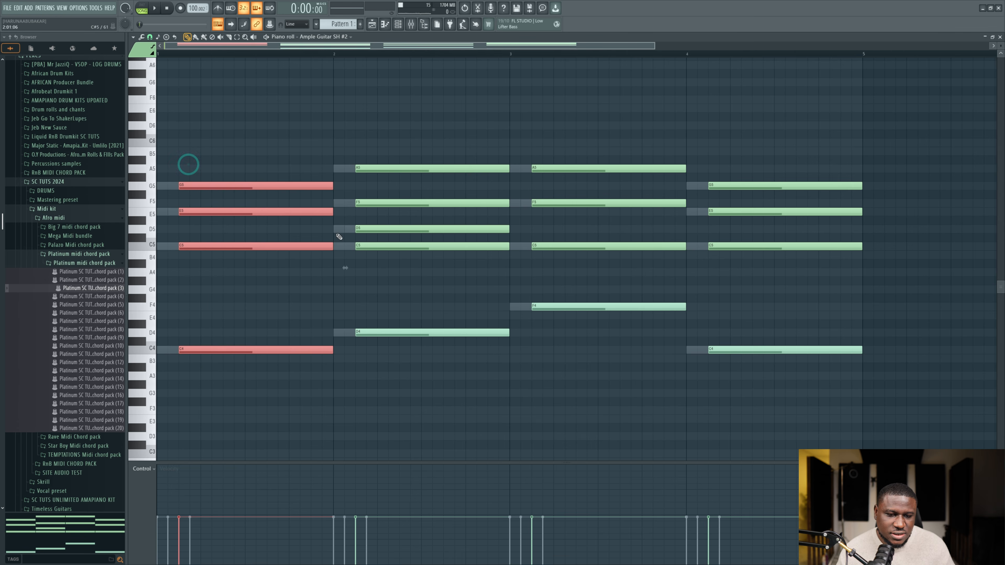
pyautogui.moveTo(332, 224); pyautogui.dragTo(343, 231)
pyautogui.moveTo(396, 131); pyautogui.dragTo(444, 293)
pyautogui.moveTo(572, 126); pyautogui.dragTo(690, 353)
pyautogui.keyDown('ctrl'); pyautogui.click(703, 183); pyautogui.keyUp('ctrl')
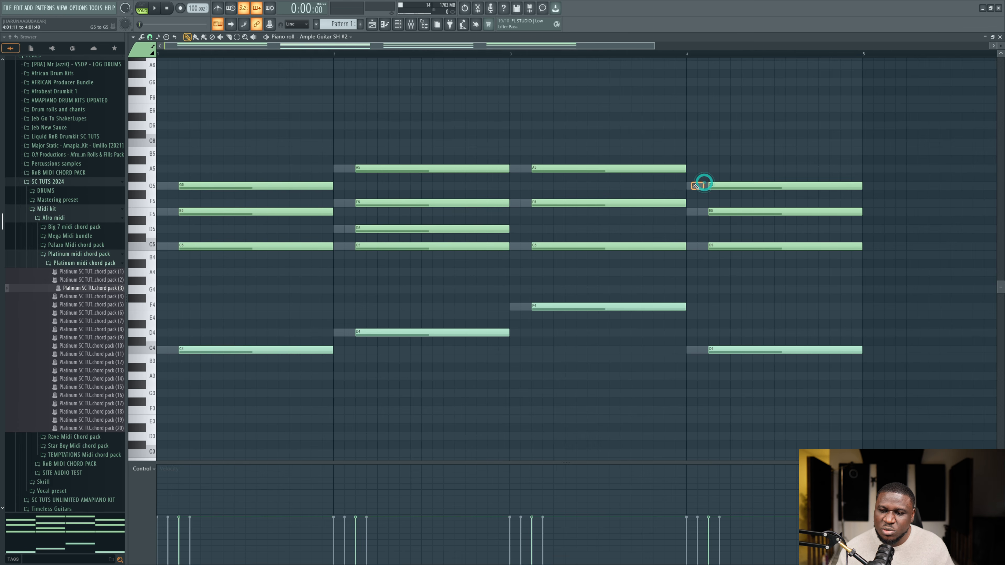
pyautogui.moveTo(746, 175); pyautogui.dragTo(788, 410)
pyautogui.rightClick(496, 456)
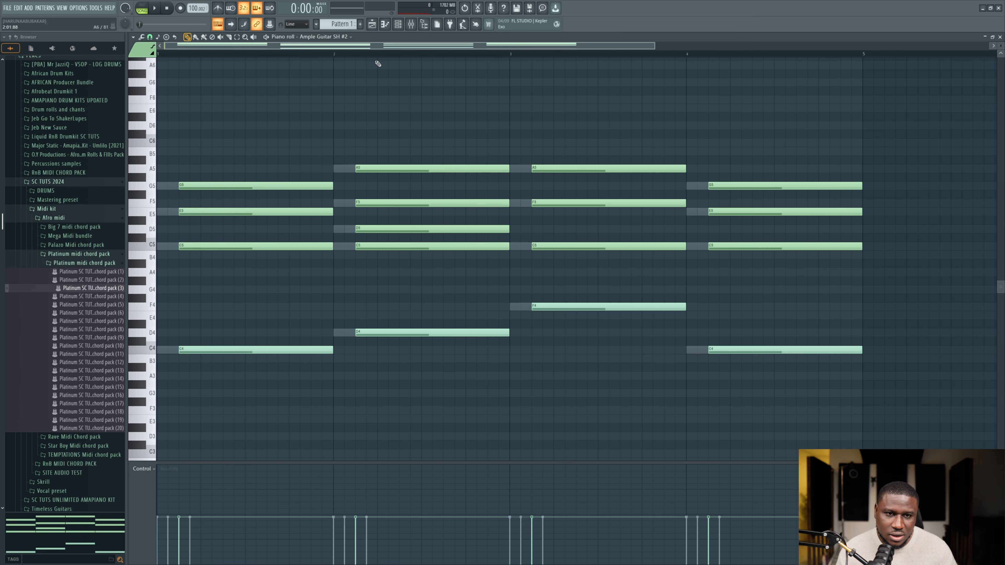
# Step: Open Ample Guitar SH #3's piano roll, audition the C5 key and place a one-beat C5 note at 1:01:48, playing the pattern
pyautogui.click(398, 25)
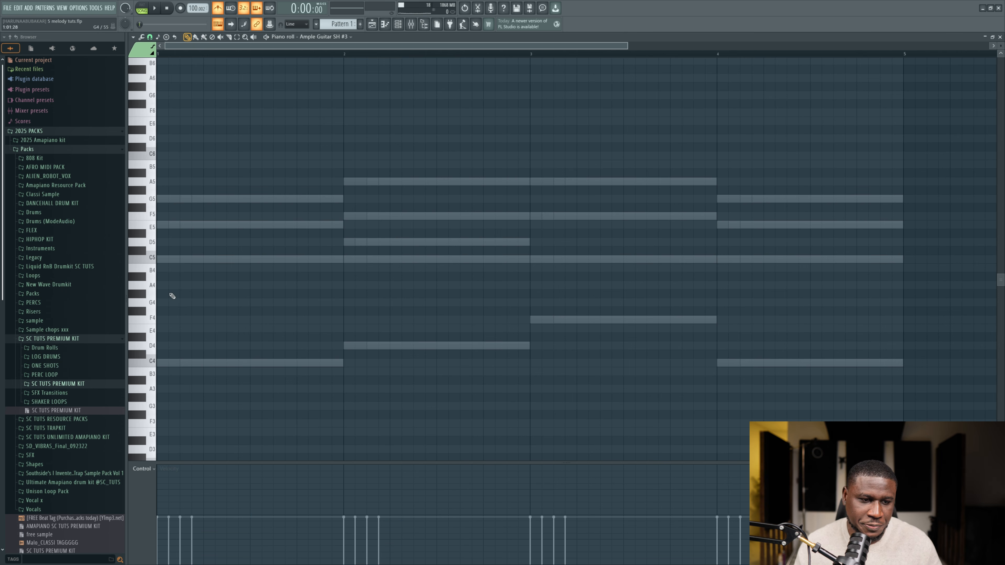
pyautogui.click(154, 261)
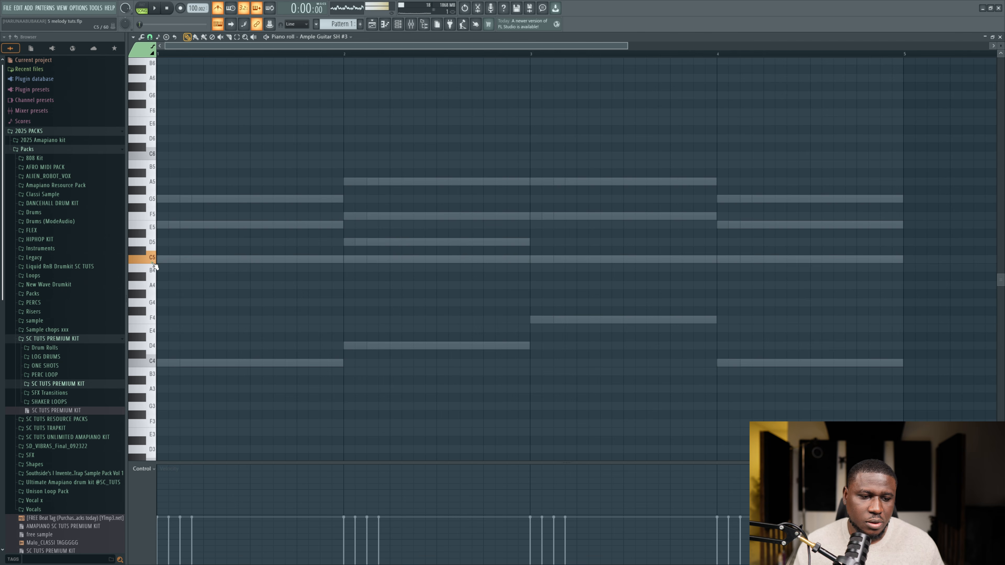
pyautogui.click(153, 265)
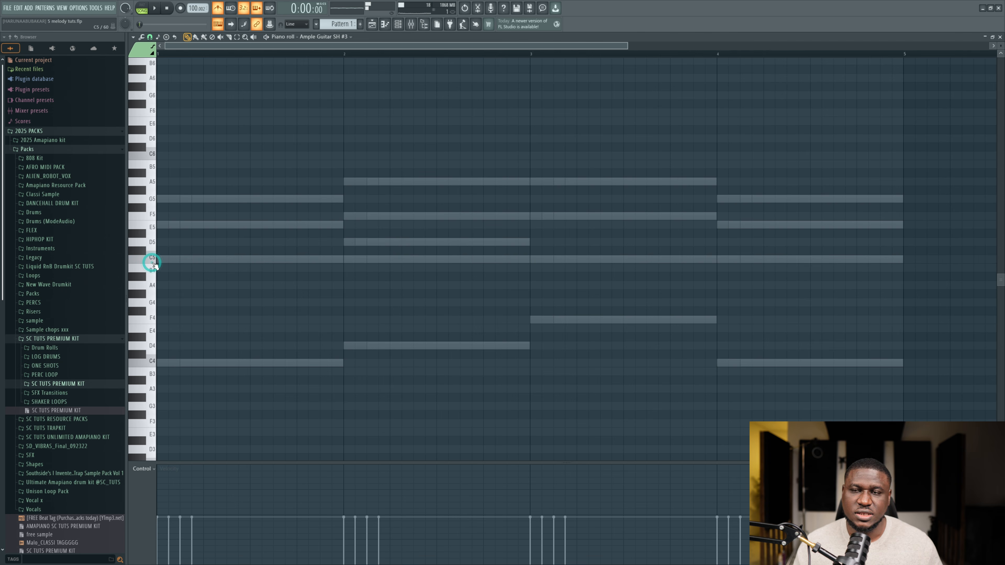
pyautogui.click(184, 262)
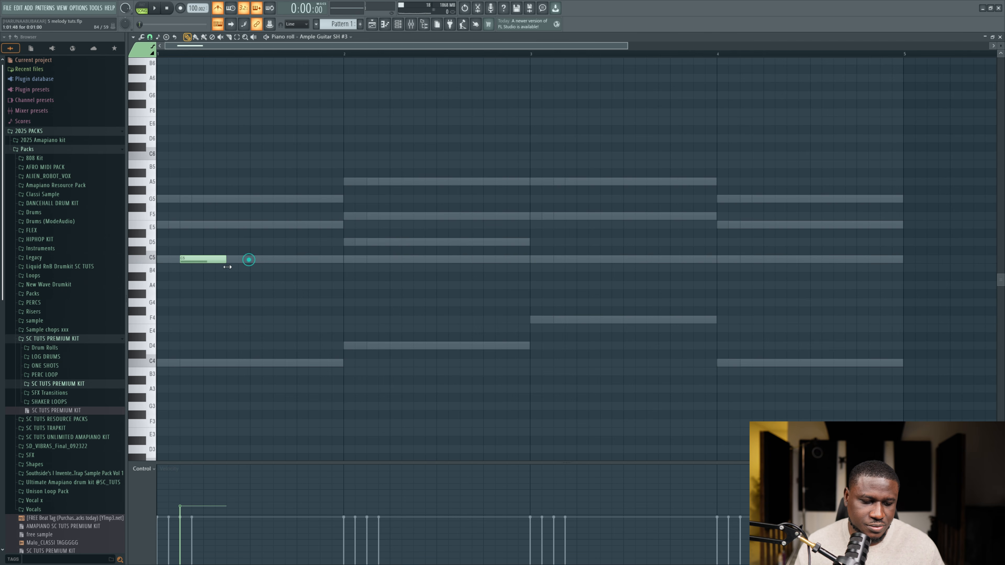
pyautogui.press('space')
pyautogui.moveTo(204, 268); pyautogui.dragTo(247, 270)
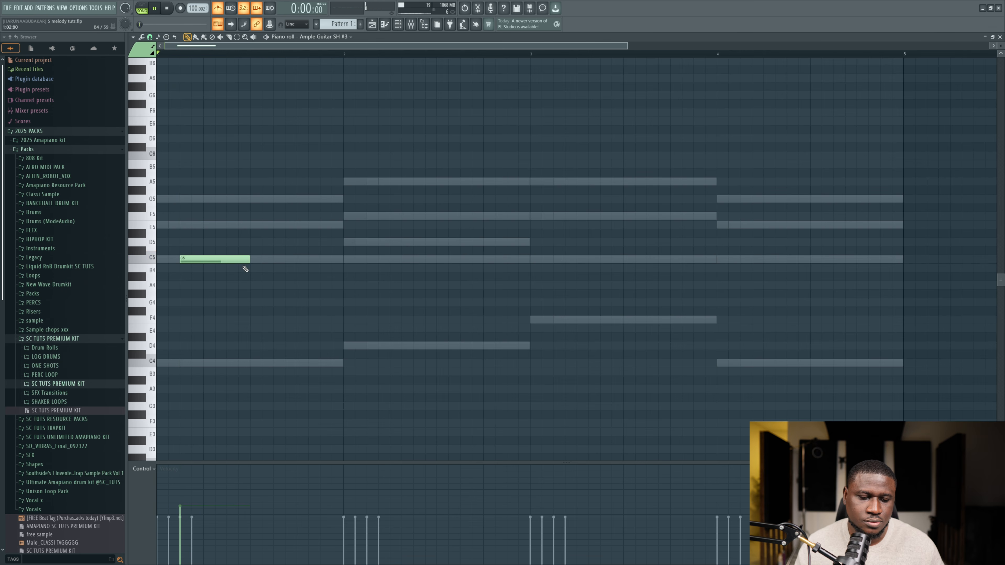
pyautogui.press('space')
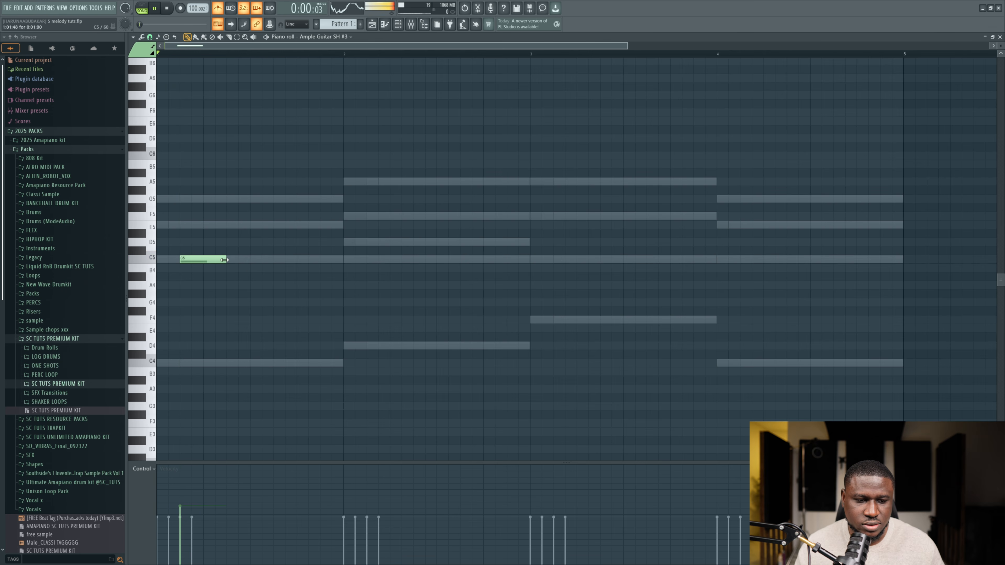
# Step: During playback, add an E5 note after the first C5, lengthen it to one and a half beats, and add a C5 ending bar 1
pyautogui.click(229, 225)
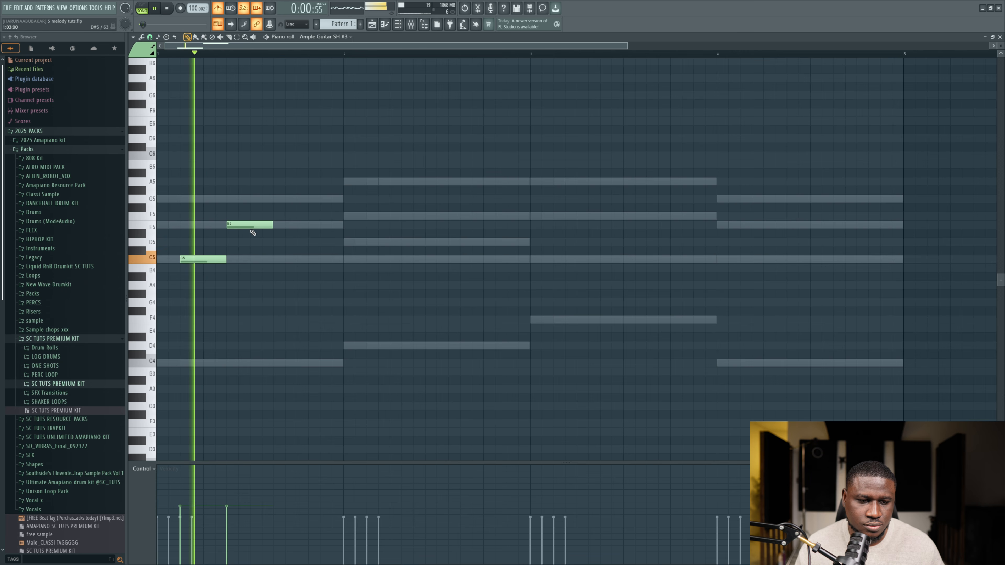
pyautogui.moveTo(273, 225); pyautogui.dragTo(297, 228)
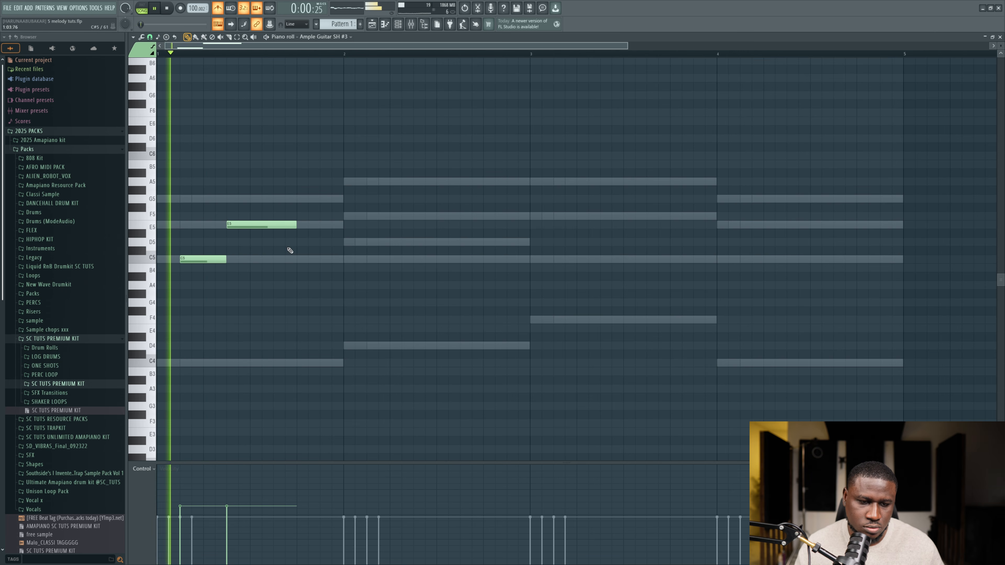
pyautogui.click(276, 259)
pyautogui.press('space')
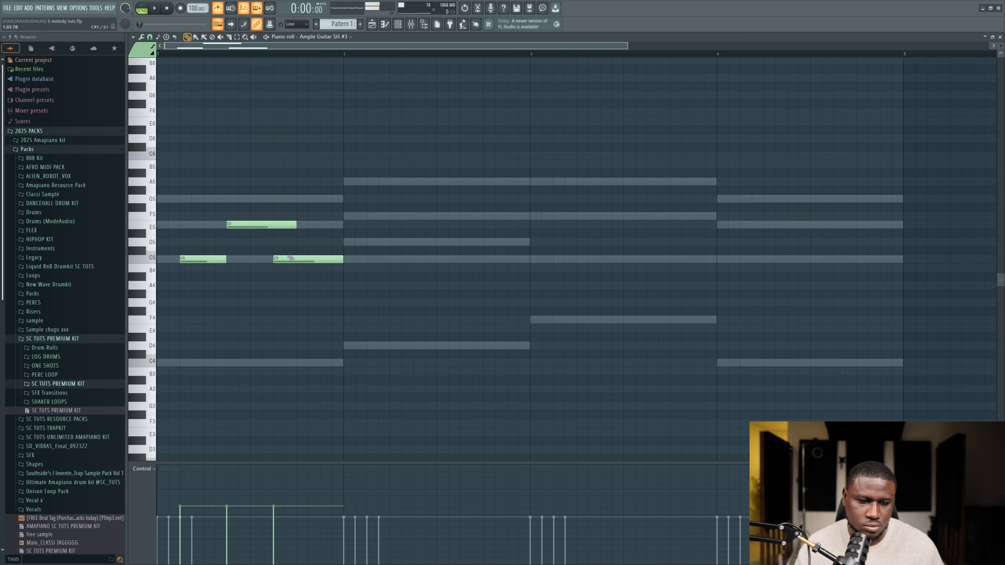
pyautogui.press('space')
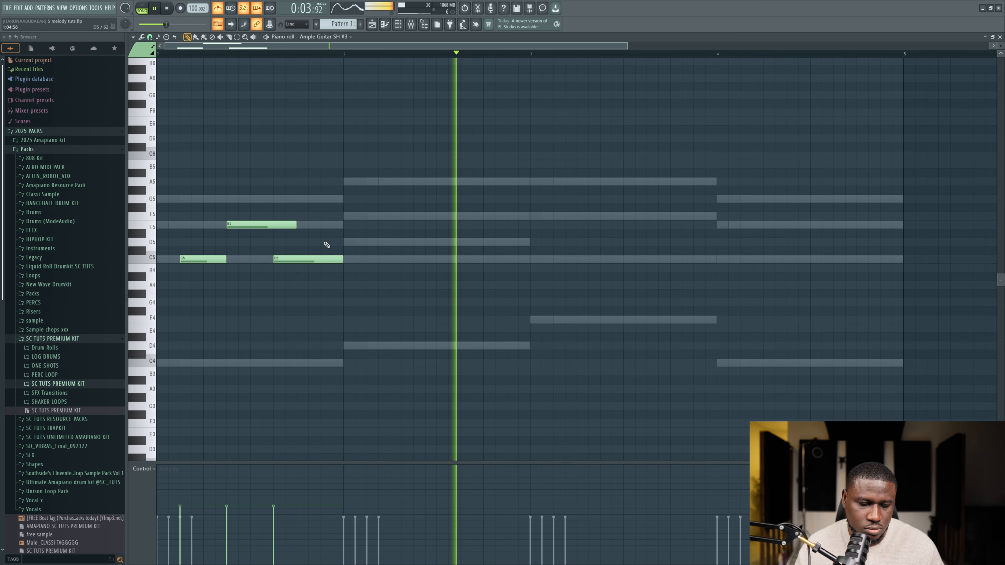
pyautogui.press('space')
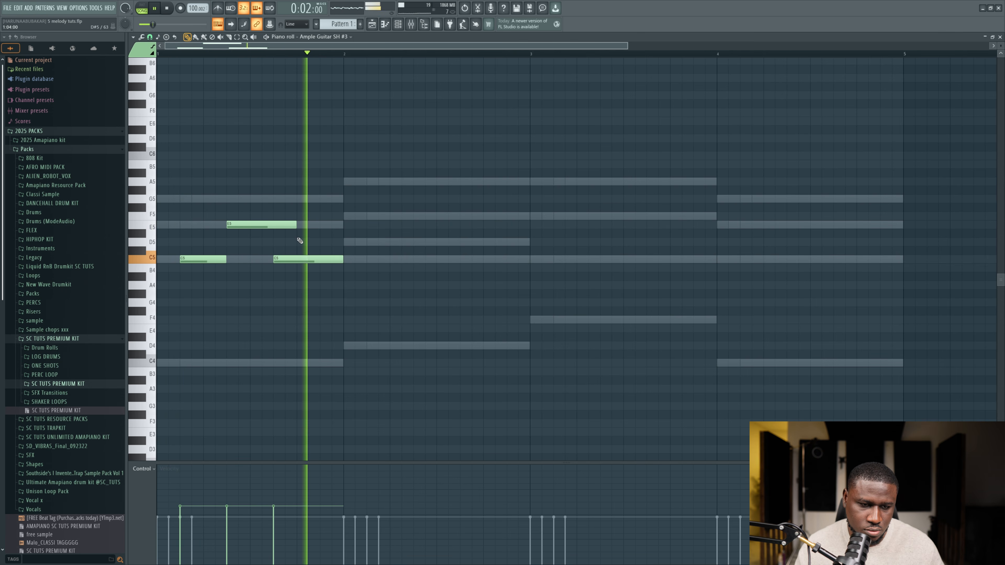
pyautogui.press('space')
# Step: Move the last note of bar 1 from C5 up to G5 and play the pattern
pyautogui.moveTo(293, 259); pyautogui.dragTo(293, 194)
pyautogui.press('space')
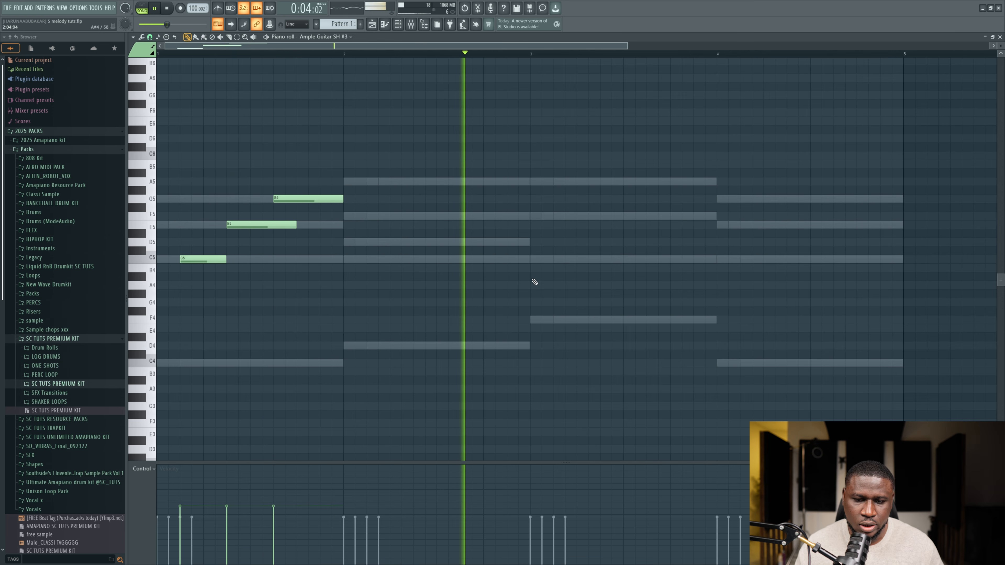
pyautogui.press('space')
# Step: Place a rising C5, F5 and A5 run in bar 3, each note 0:01:48 long, while listening to the pattern
pyautogui.click(554, 259)
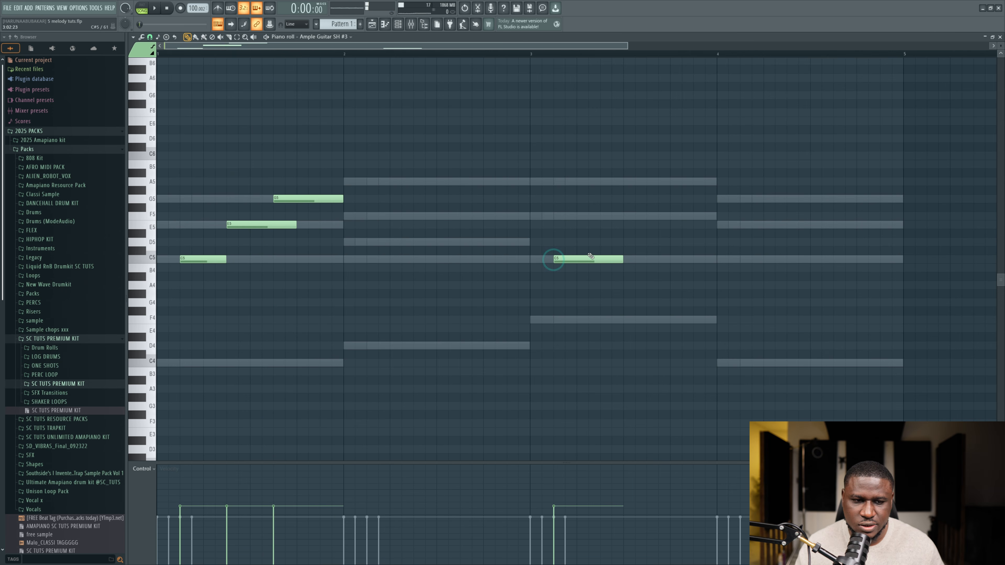
pyautogui.press('space')
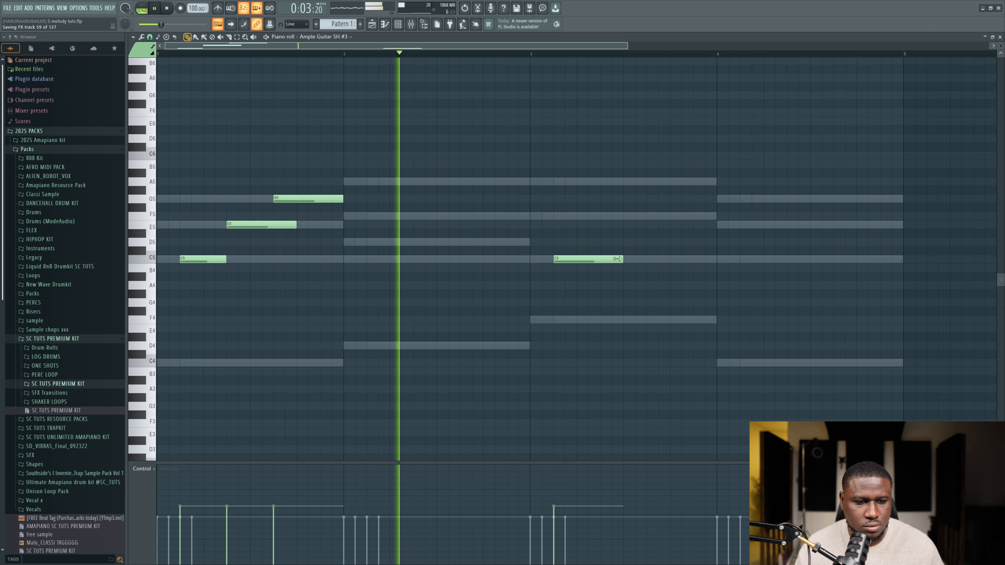
pyautogui.click(599, 217)
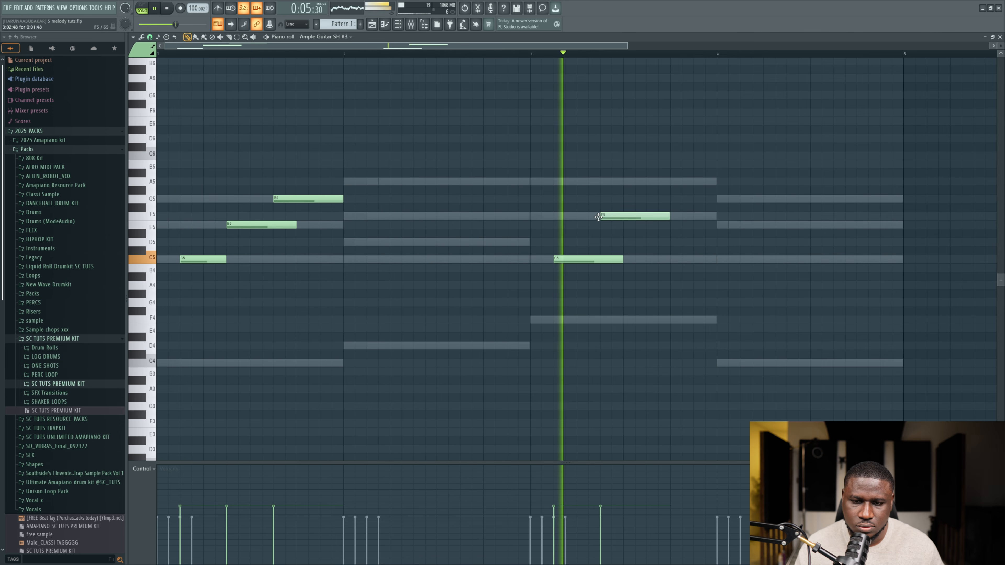
pyautogui.click(649, 182)
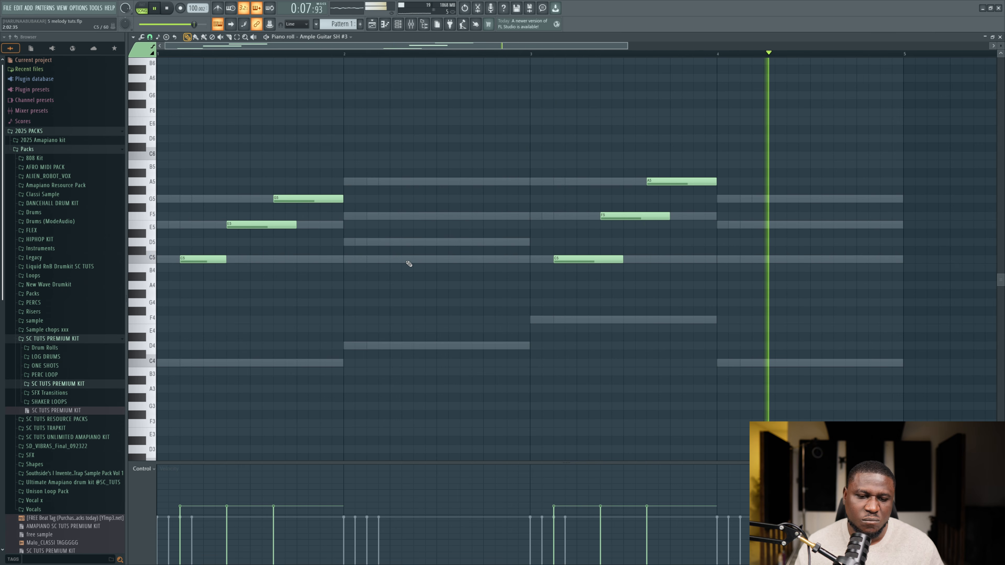
pyautogui.press('space')
# Step: Add C5 notes at the ends of bars 2 and 4 while the pattern plays, and listen to the full four-bar melody
pyautogui.press('space')
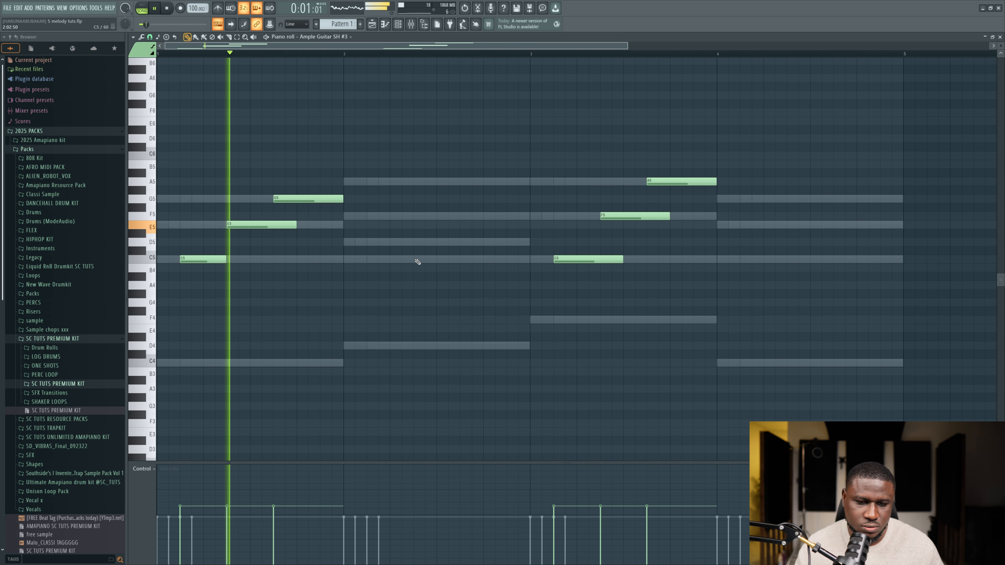
pyautogui.click(462, 259)
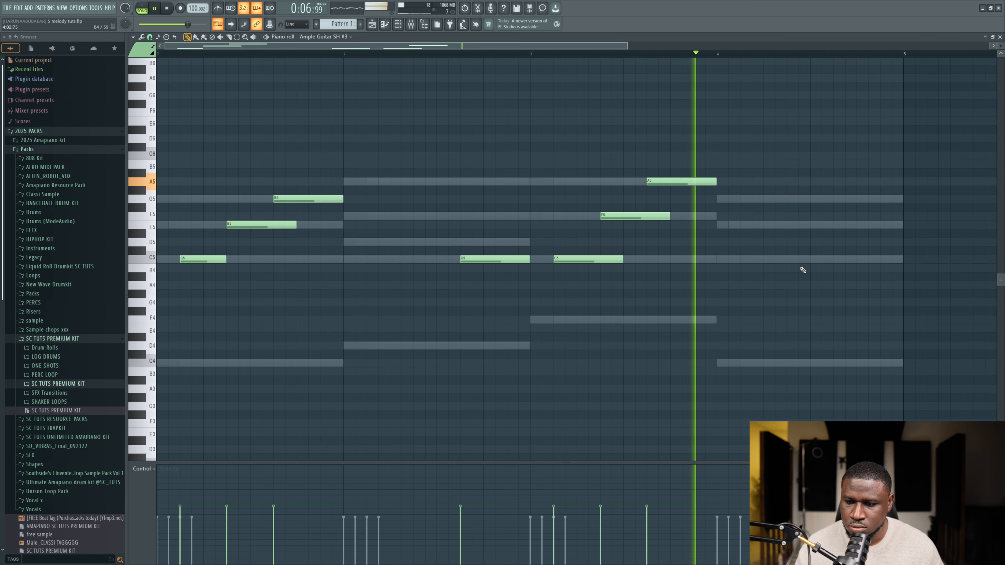
pyautogui.click(835, 260)
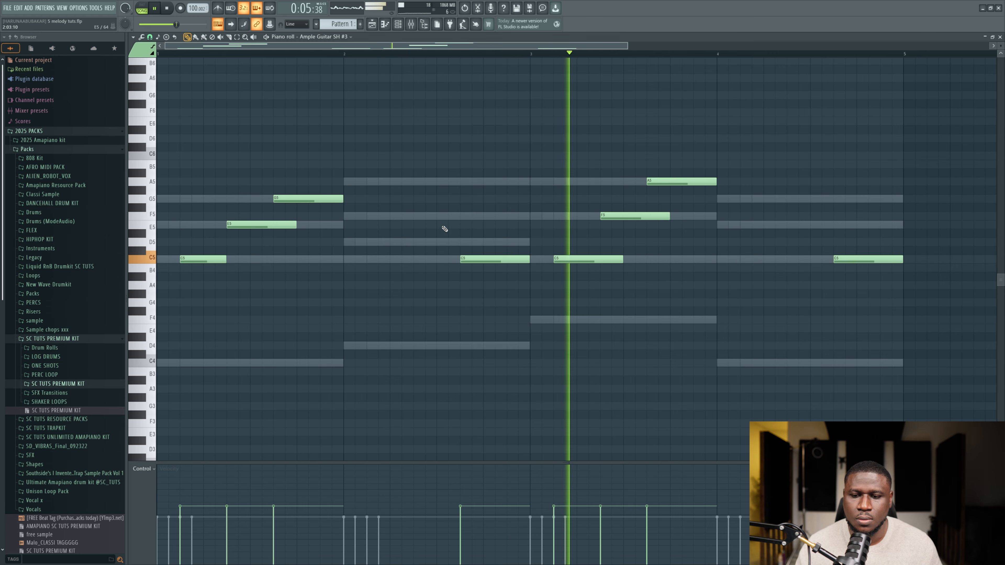
pyautogui.scroll(-2, 445, 229)
pyautogui.scroll(-1, 444, 229)
pyautogui.scroll(1, 444, 228)
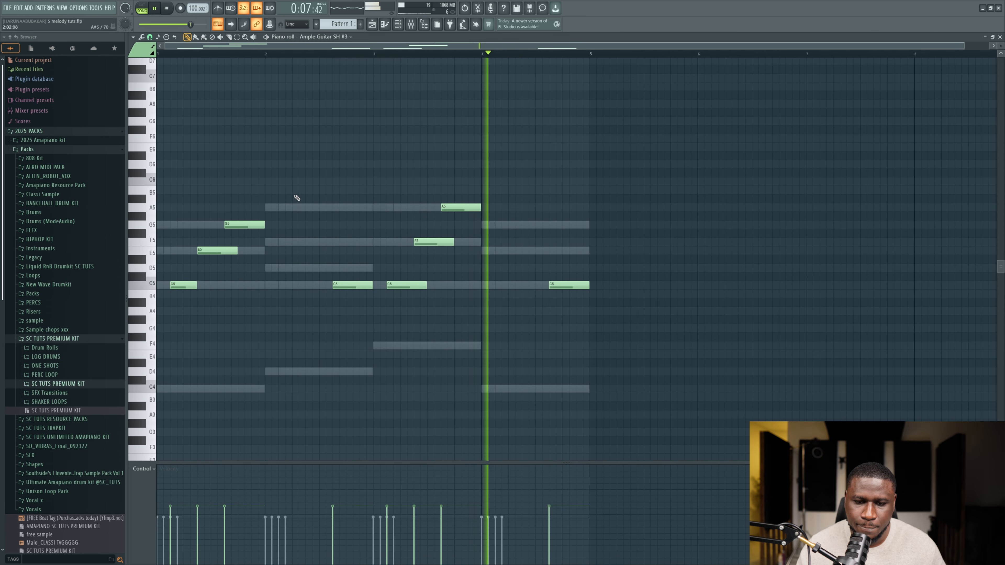
pyautogui.press('space')
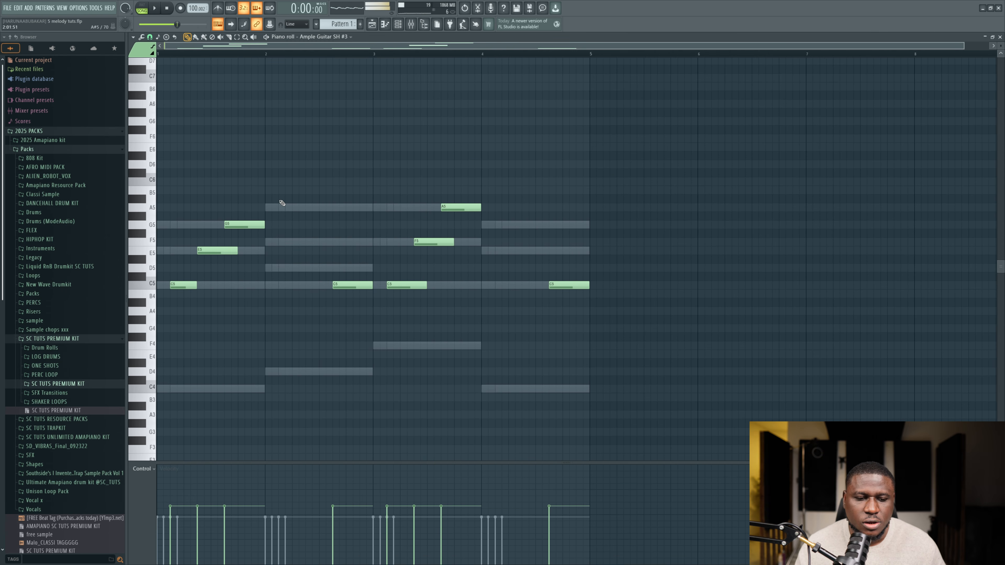
# Step: Select the melody notes in turn to examine the three-note run of bar 1 and the recurring C5 notes across the four bars
pyautogui.click(173, 285)
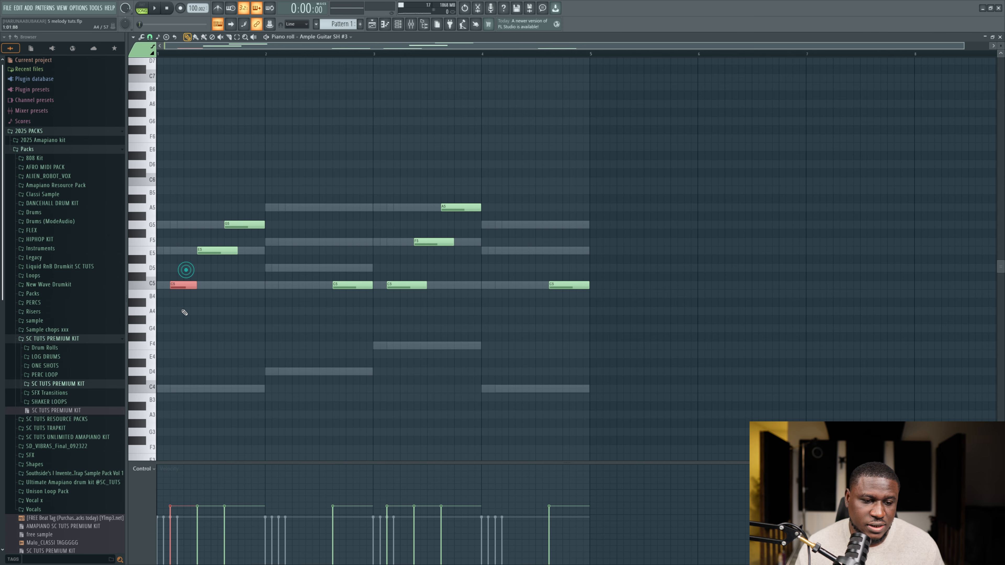
pyautogui.click(218, 250)
pyautogui.click(248, 225)
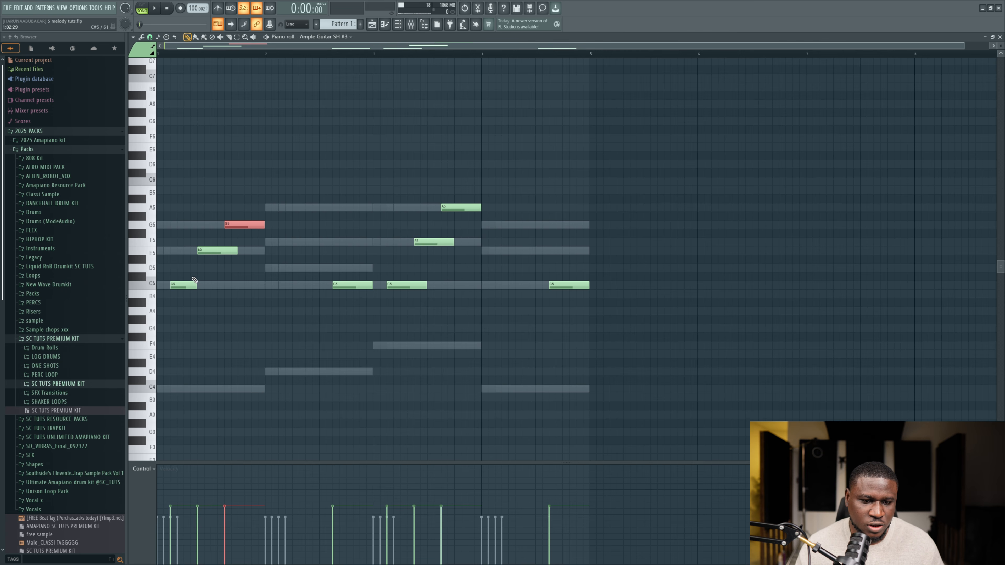
pyautogui.moveTo(186, 274); pyautogui.dragTo(178, 305)
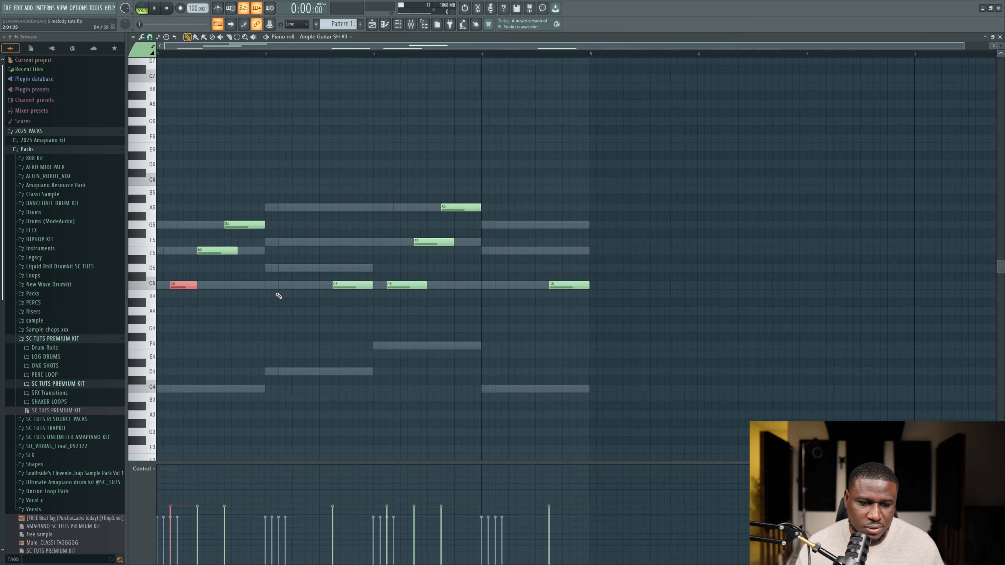
pyautogui.moveTo(355, 264); pyautogui.dragTo(345, 331)
pyautogui.moveTo(412, 259); pyautogui.dragTo(413, 347)
pyautogui.moveTo(552, 249); pyautogui.dragTo(569, 323)
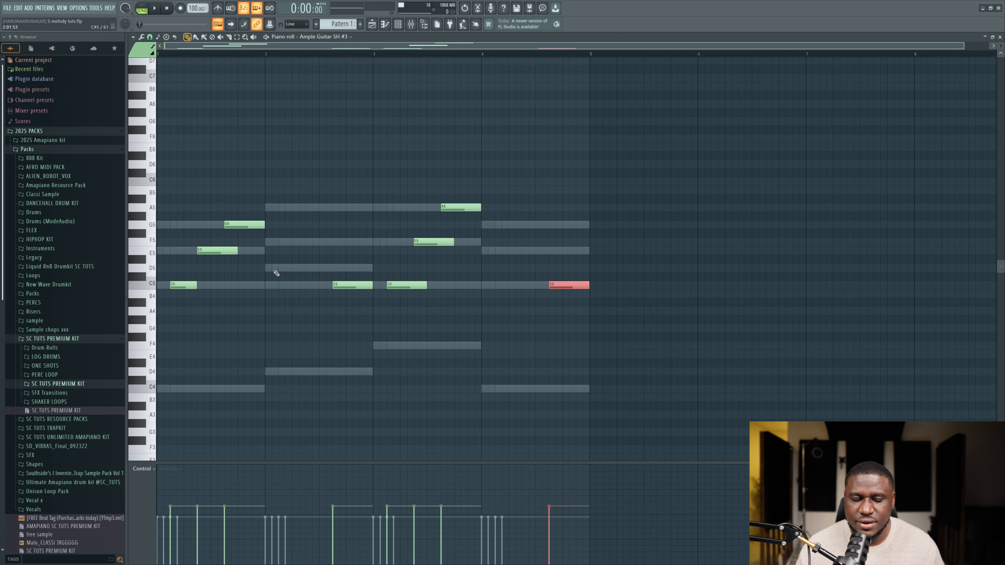
pyautogui.moveTo(260, 193); pyautogui.dragTo(183, 321)
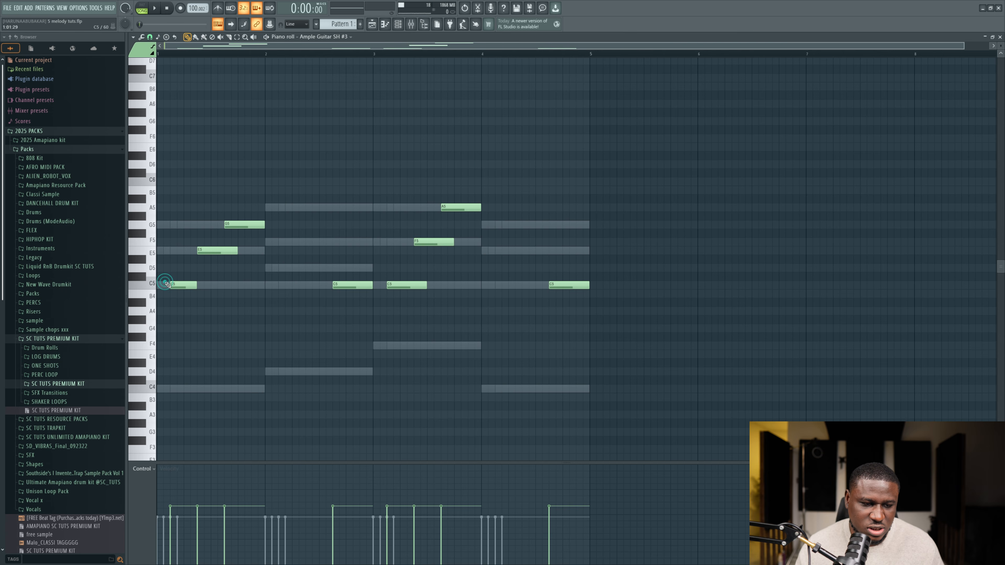
# Step: Examine the gaps and note placement in the melody across the four bars, then listen to the pattern
pyautogui.moveTo(401, 260); pyautogui.dragTo(377, 291)
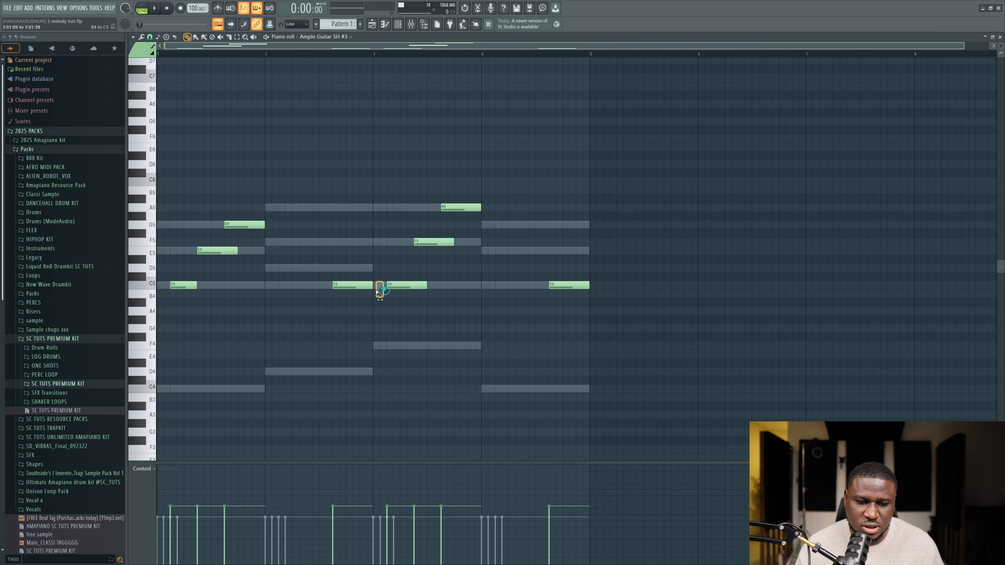
pyautogui.moveTo(314, 204); pyautogui.dragTo(343, 332)
pyautogui.moveTo(539, 220); pyautogui.dragTo(573, 340)
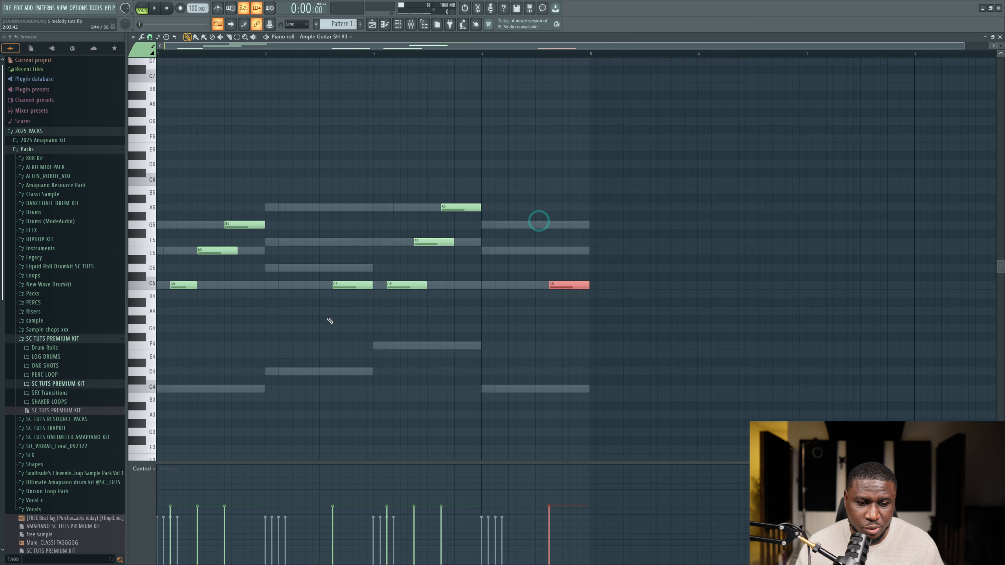
pyautogui.moveTo(266, 288); pyautogui.dragTo(333, 290)
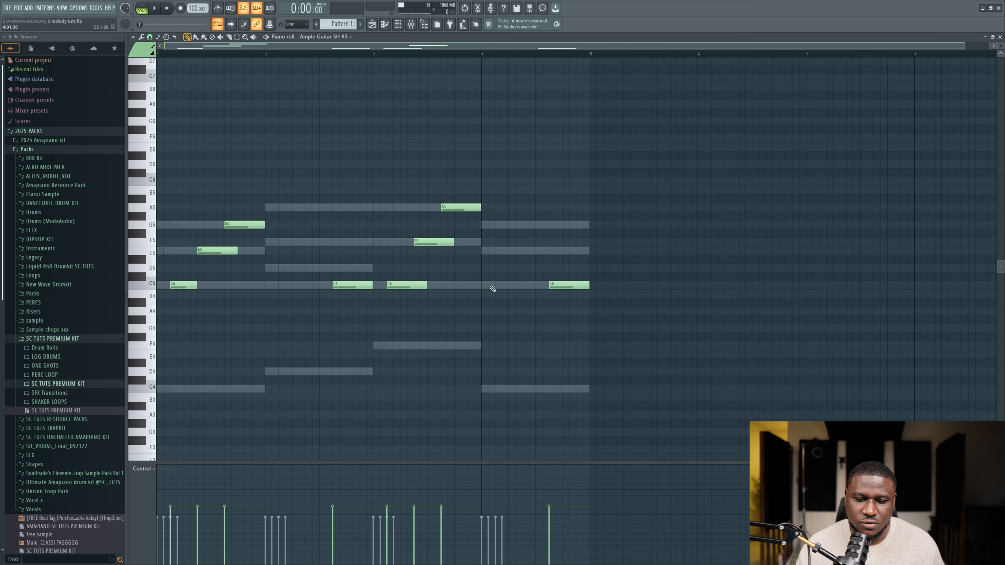
pyautogui.moveTo(545, 293); pyautogui.dragTo(544, 293)
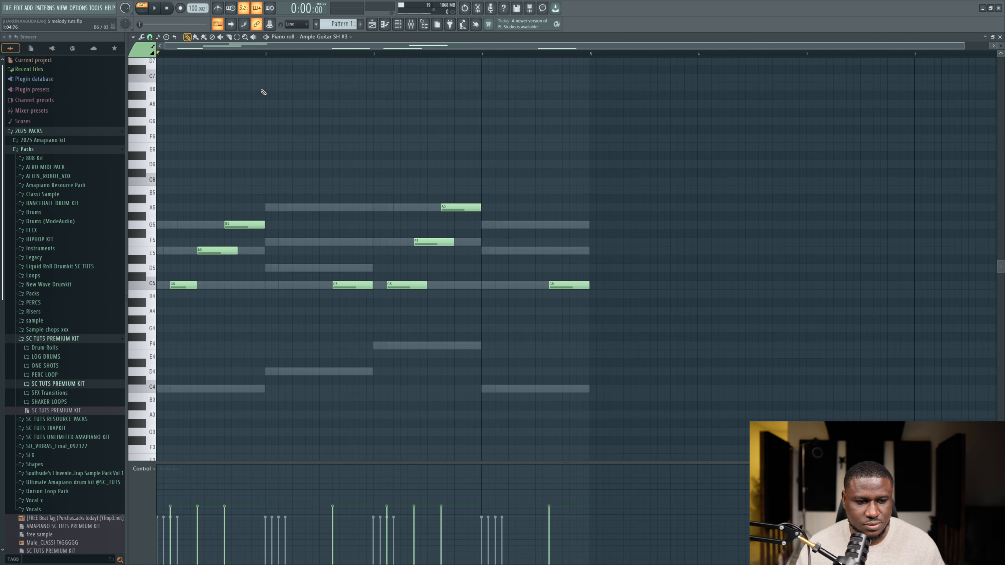
pyautogui.press('space')
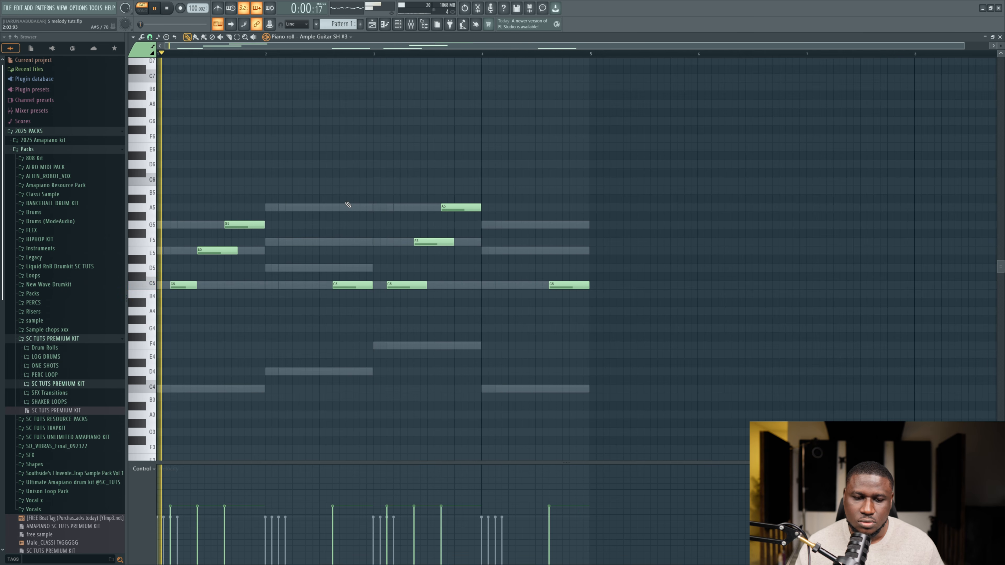
pyautogui.press('space')
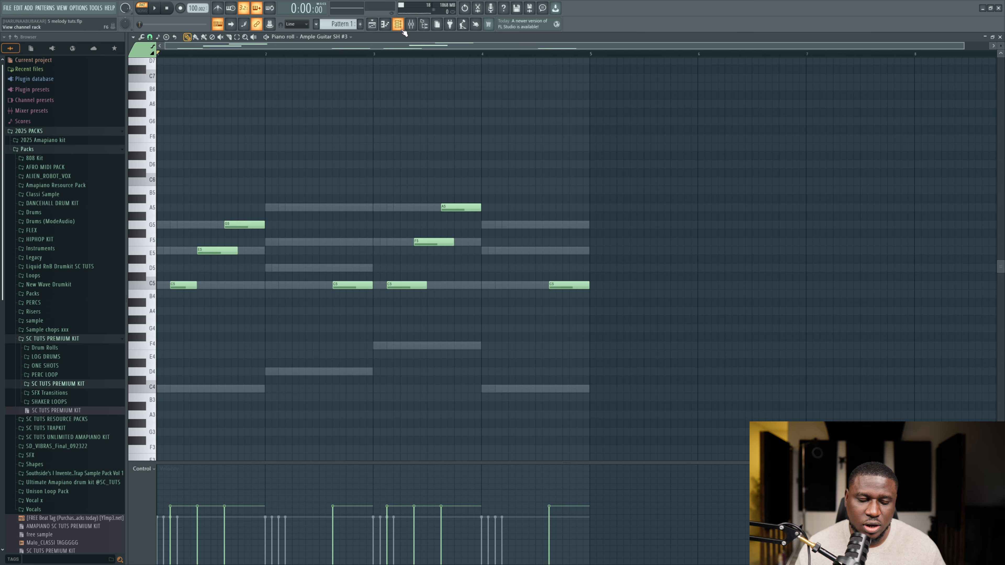
# Step: Raise the first melody note of bar 1 from C5 to G5
pyautogui.click(189, 286)
pyautogui.hotkey('shift', 'Up')
pyautogui.hotkey('shift', 'Up')
pyautogui.hotkey('shift', 'Up')
pyautogui.hotkey('shift', 'Up')
pyautogui.hotkey('shift', 'Up')
pyautogui.hotkey('shift', 'Up')
pyautogui.hotkey('shift', 'Up')
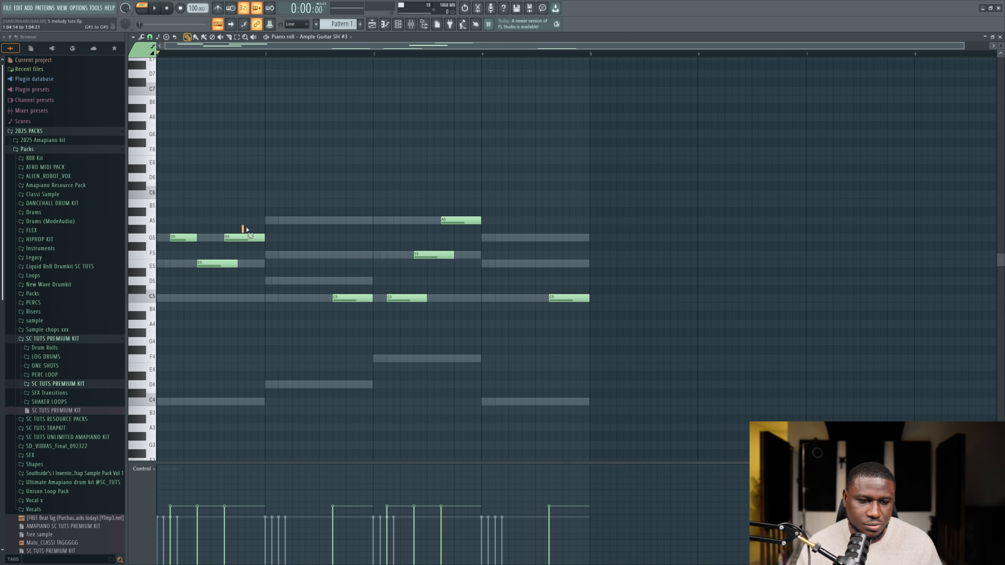
# Step: Lower the last melody note of bar 1 to C5 and start playing the pattern
pyautogui.click(241, 237)
pyautogui.hotkey('shift', 'Down')
pyautogui.hotkey('shift', 'Down')
pyautogui.hotkey('shift', 'Down')
pyautogui.hotkey('shift', 'Down')
pyautogui.hotkey('shift', 'Down')
pyautogui.hotkey('shift', 'Down')
pyautogui.hotkey('shift', 'Down')
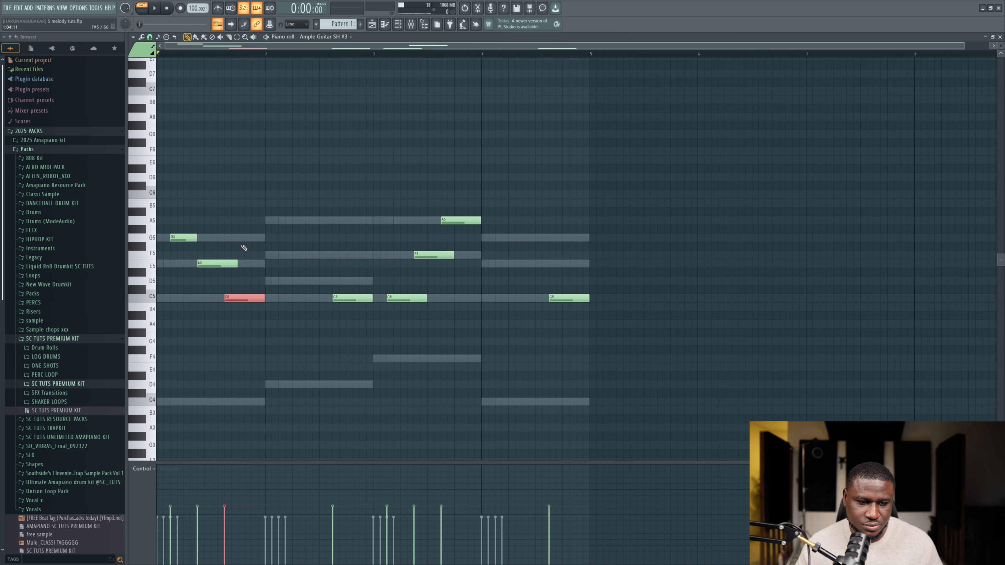
pyautogui.press('space')
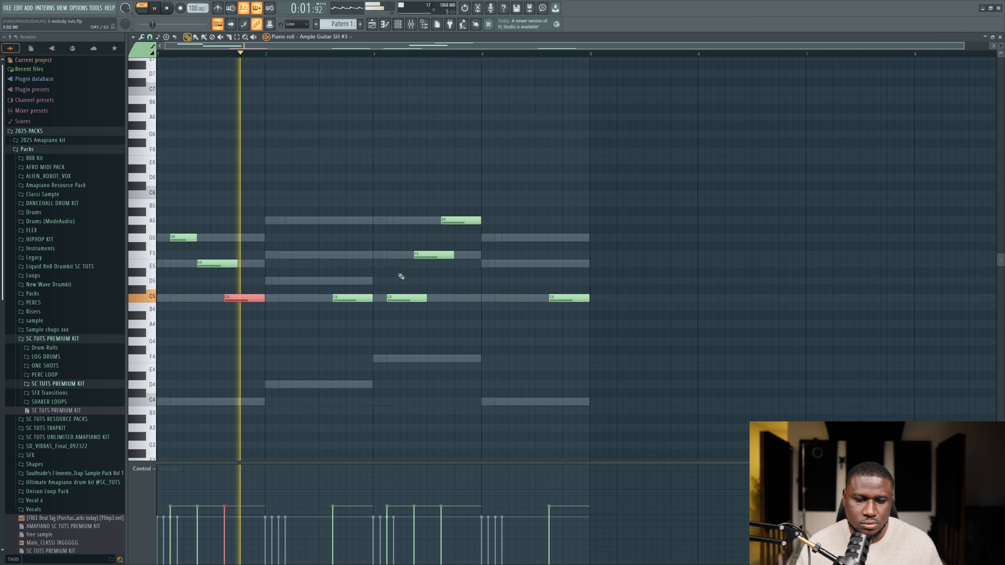
# Step: Raise the first melody note of bar 3 to A5 while the pattern plays
pyautogui.click(403, 298)
pyautogui.hotkey('shift', 'Up')
pyautogui.hotkey('shift', 'Up')
pyautogui.hotkey('shift', 'Up')
pyautogui.hotkey('shift', 'Up')
pyautogui.hotkey('shift', 'Up')
pyautogui.hotkey('shift', 'Up')
pyautogui.hotkey('shift', 'Up')
pyautogui.hotkey('shift', 'Up')
pyautogui.hotkey('shift', 'Up')
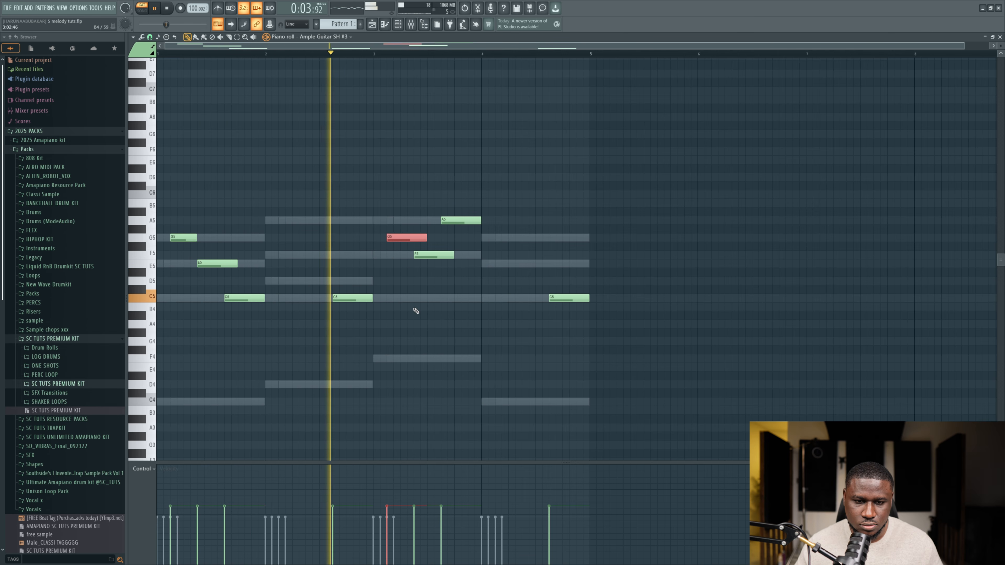
# Step: Lower the last melody note of bar 3 to C5 and listen to the descending version of the melody
pyautogui.click(467, 220)
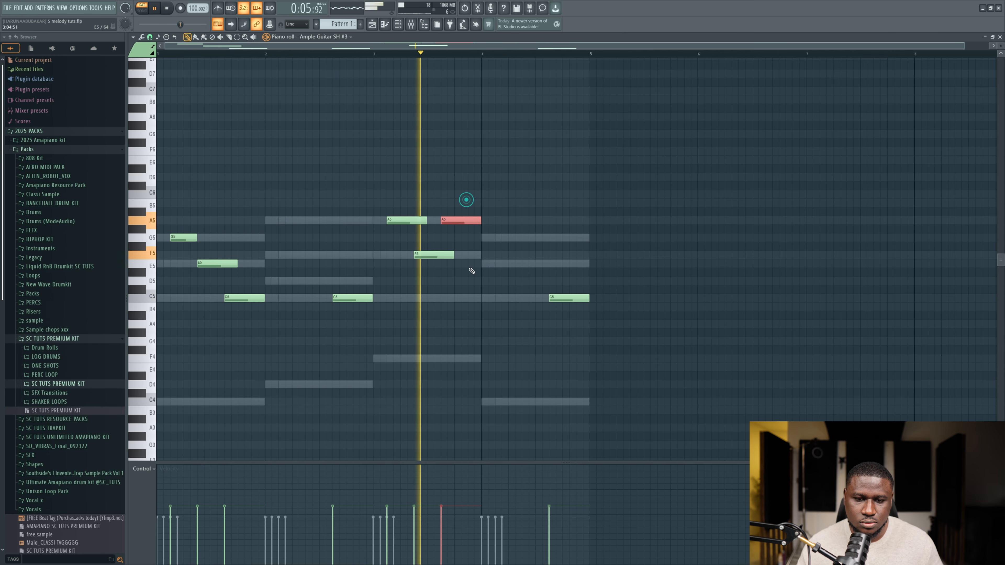
pyautogui.press('space')
pyautogui.hotkey('shift', 'Down')
pyautogui.hotkey('shift', 'Down')
pyautogui.hotkey('shift', 'Down')
pyautogui.hotkey('shift', 'Down')
pyautogui.hotkey('shift', 'Down')
pyautogui.hotkey('shift', 'Down')
pyautogui.hotkey('shift', 'Down')
pyautogui.hotkey('shift', 'Down')
pyautogui.hotkey('shift', 'Down')
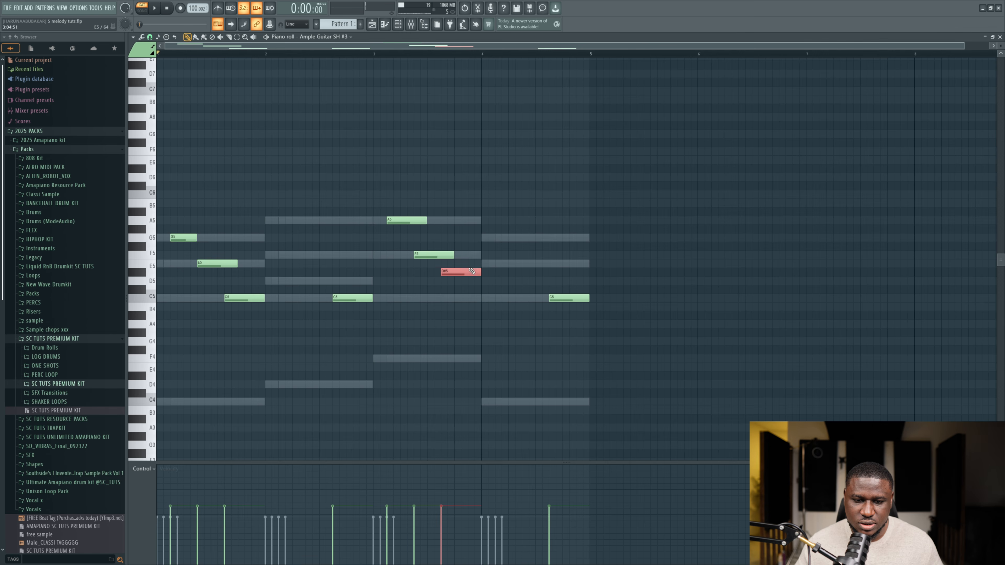
pyautogui.press('space')
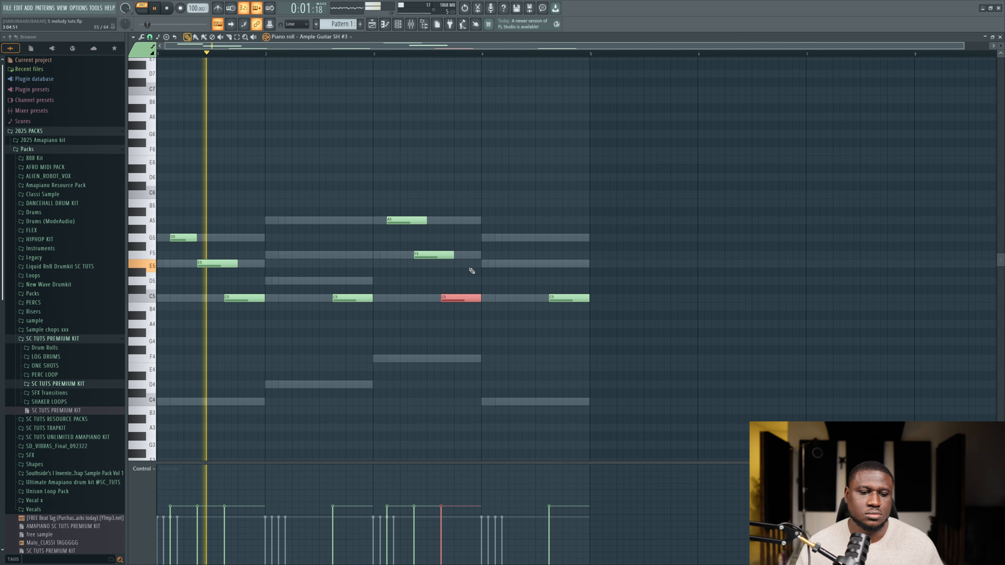
pyautogui.keyDown('ctrl'); pyautogui.click(346, 248); pyautogui.keyUp('ctrl')
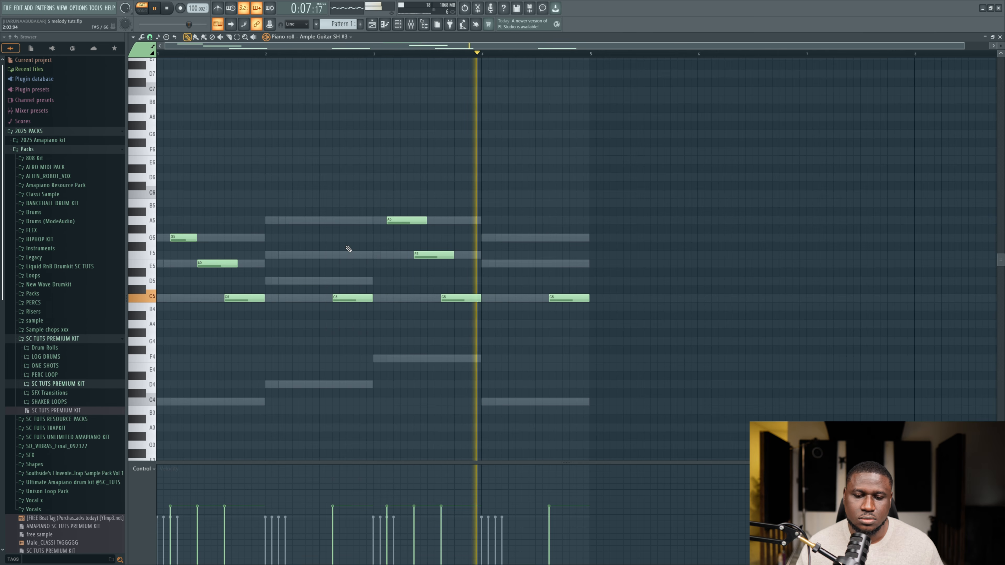
pyautogui.press('space')
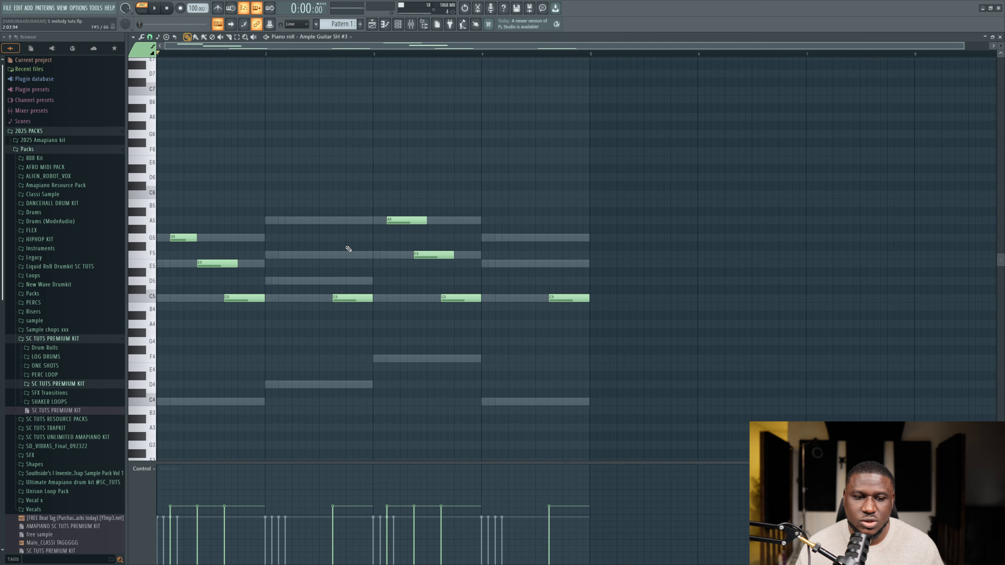
# Step: Lower the first melody note of bar 1 to E5, matching the note after it, and play the pattern
pyautogui.moveTo(175, 224); pyautogui.dragTo(176, 260)
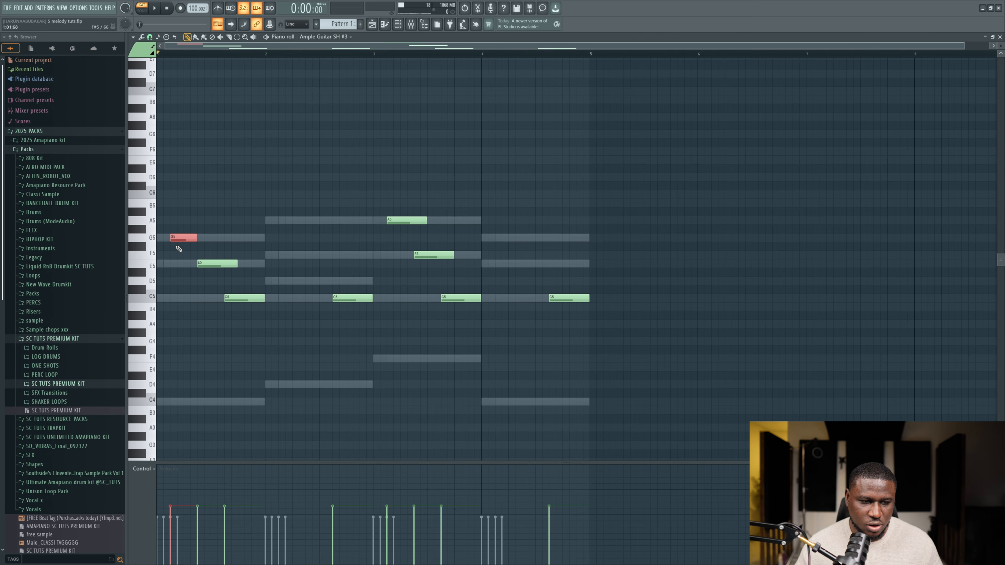
pyautogui.hotkey('shift', 'Down')
pyautogui.hotkey('shift', 'Down')
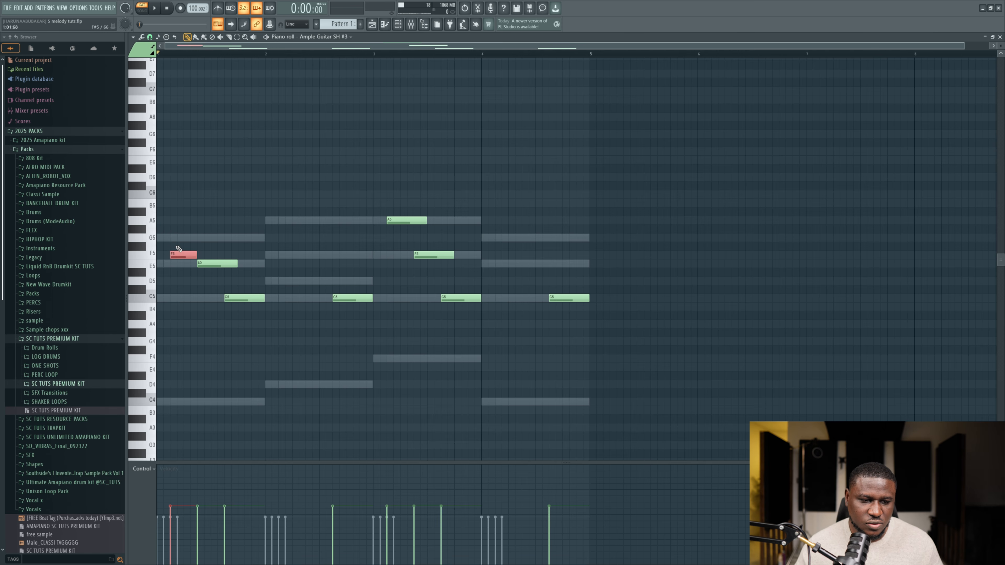
pyautogui.press('space')
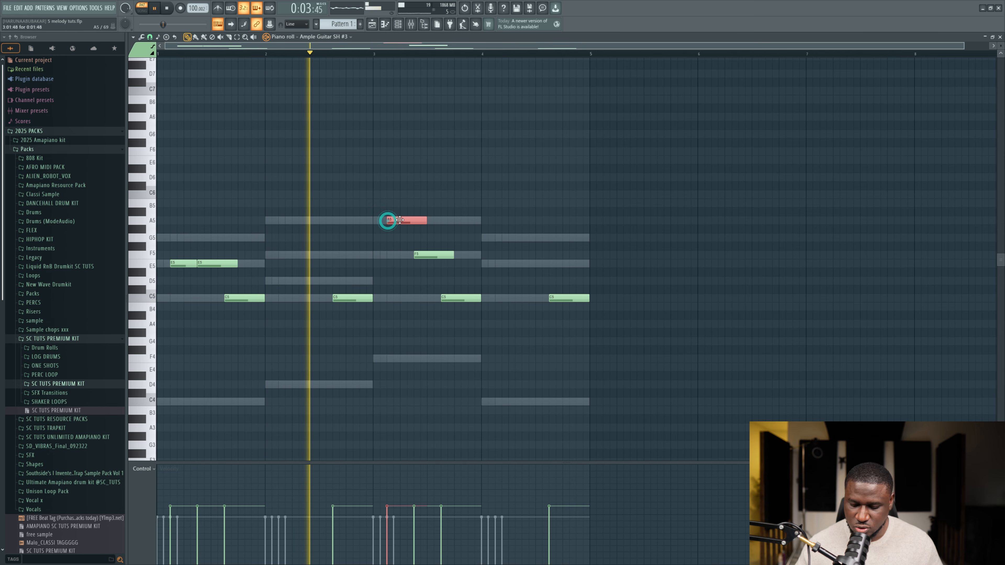
# Step: Lower bar 3's first note to F5, shorten it to end where the next F5 begins, and listen to the result
pyautogui.hotkey('shift', 'Down')
pyautogui.hotkey('shift', 'Down')
pyautogui.hotkey('shift', 'Down')
pyautogui.hotkey('shift', 'Down')
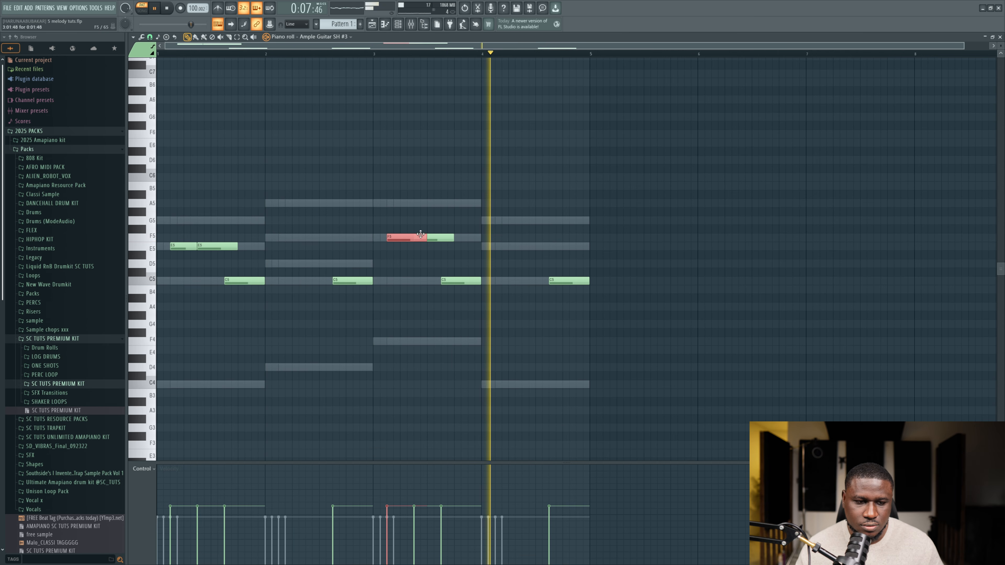
pyautogui.press('space')
pyautogui.press('space')
pyautogui.moveTo(424, 240); pyautogui.dragTo(413, 239)
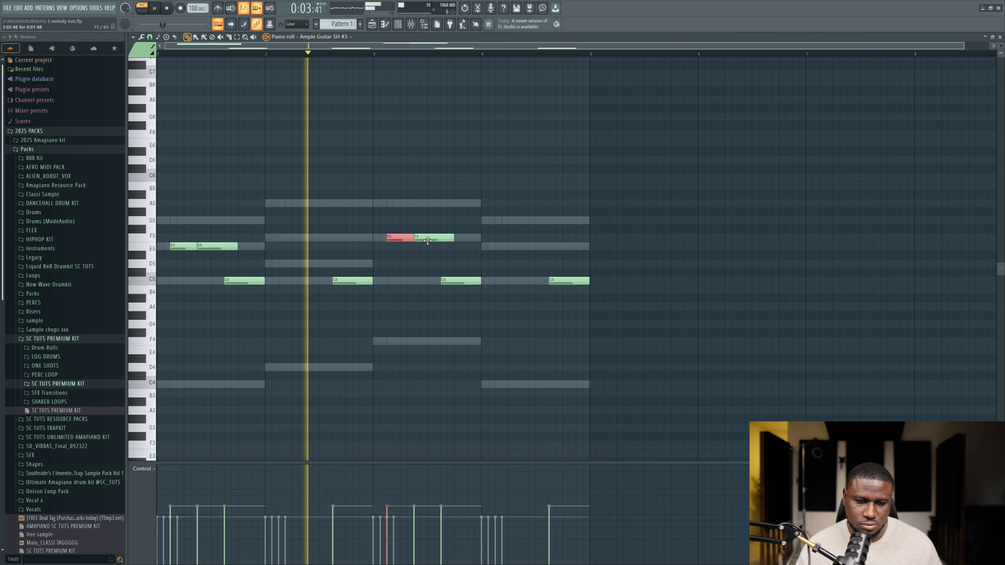
pyautogui.rightClick(416, 268)
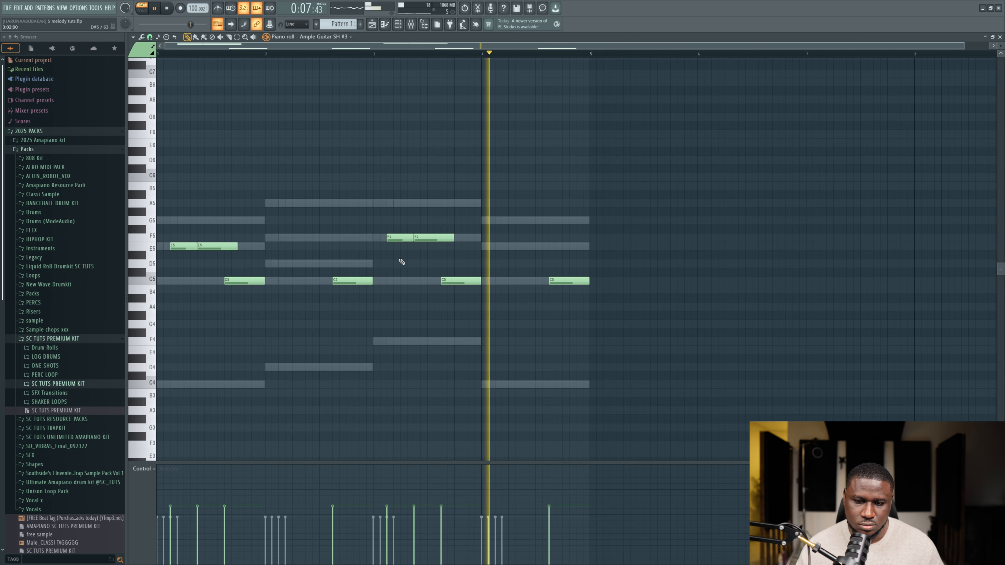
pyautogui.press('space')
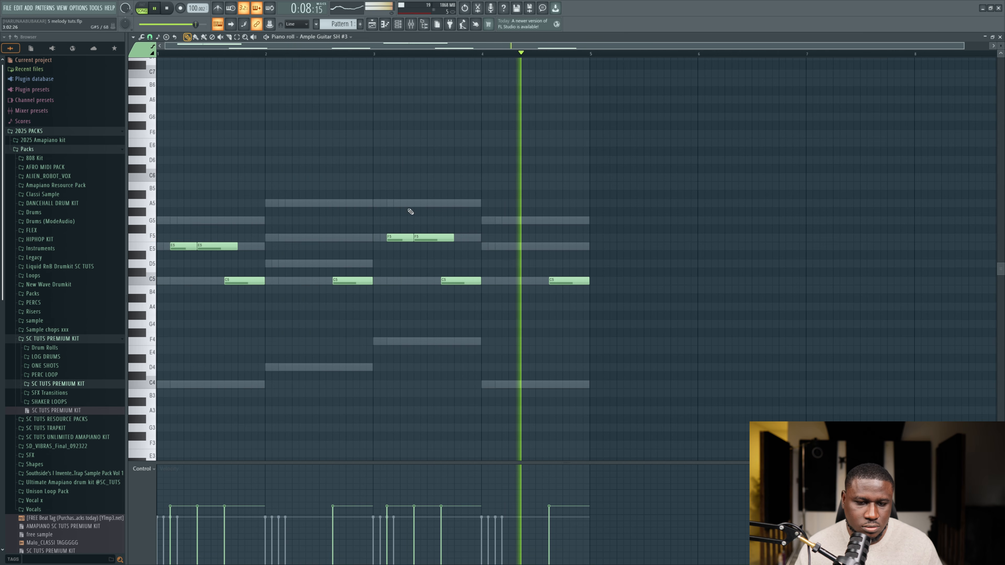
pyautogui.press('space')
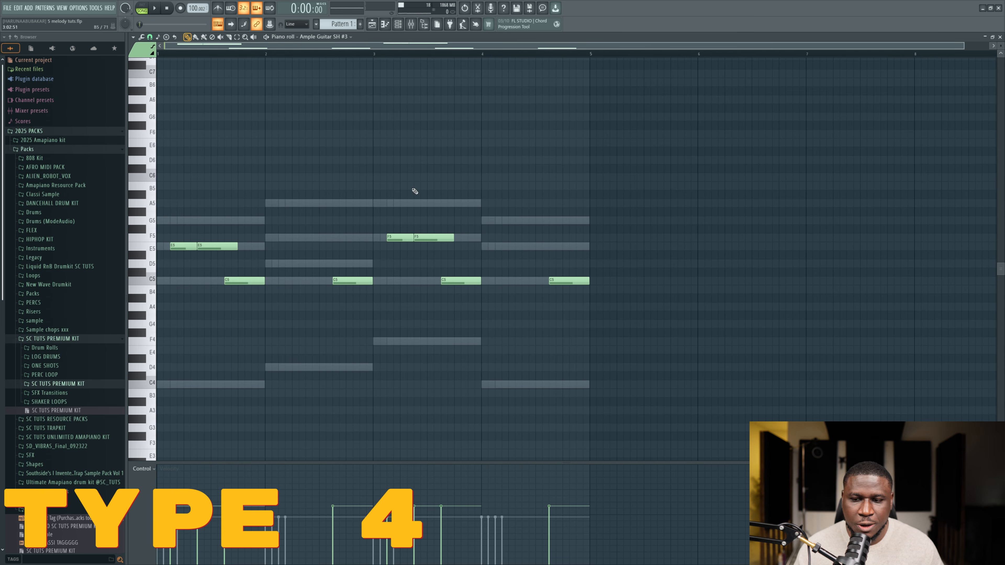
# Step: Clone the Ample Guitar SH #3 channel to get an empty guitar channel for the fourth sequence
pyautogui.click(1000, 37)
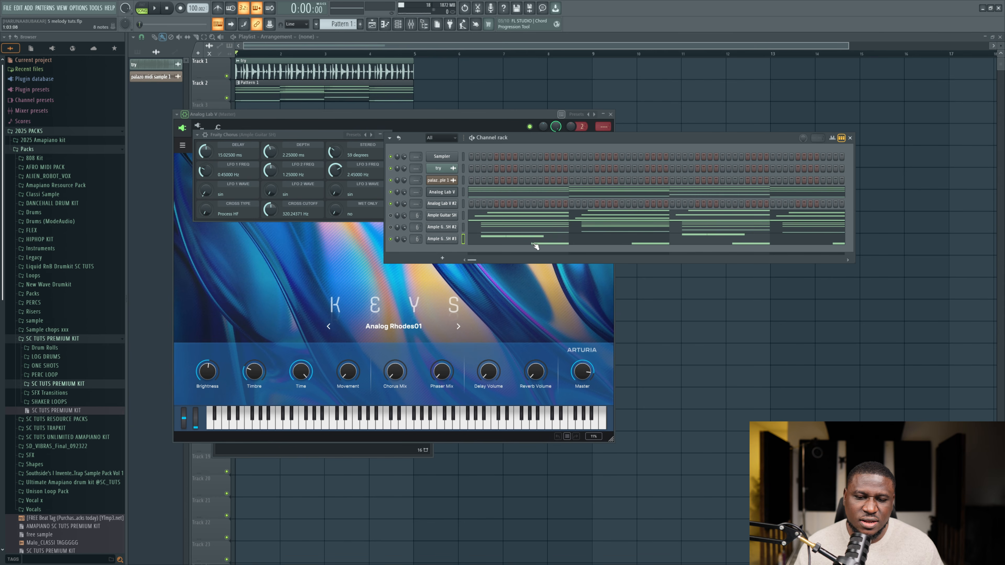
pyautogui.click(509, 240)
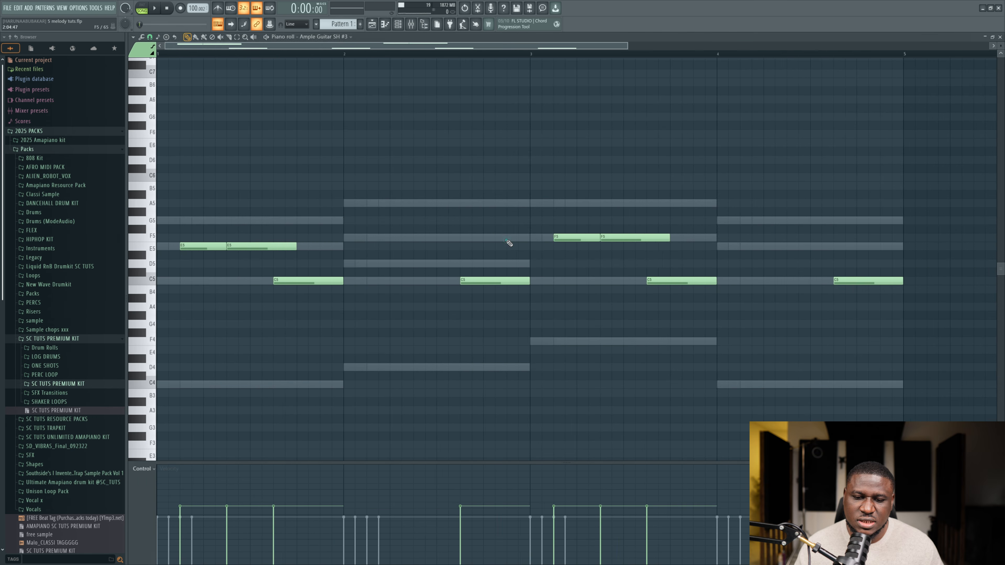
pyautogui.scroll(-3, 308, 214)
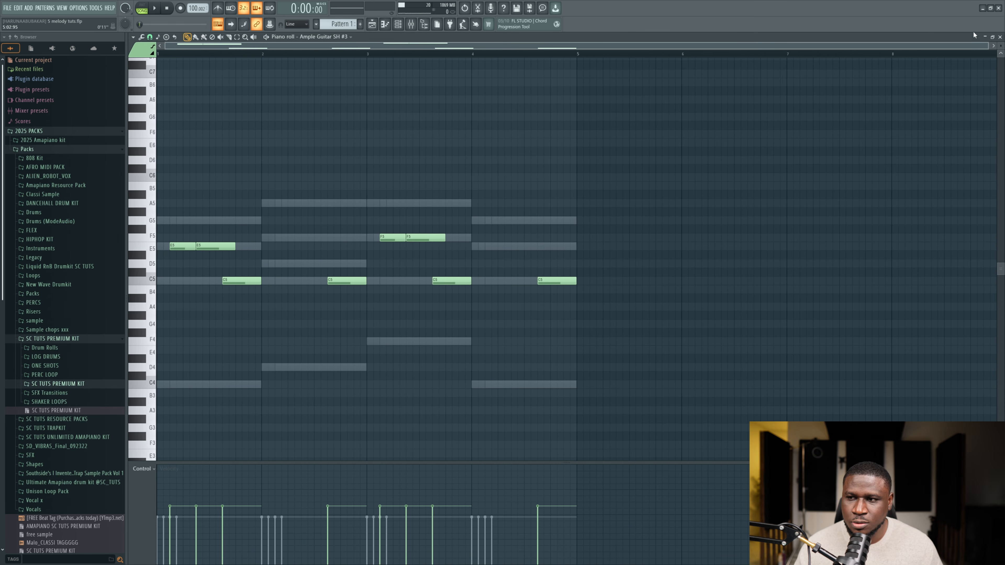
pyautogui.click(1001, 37)
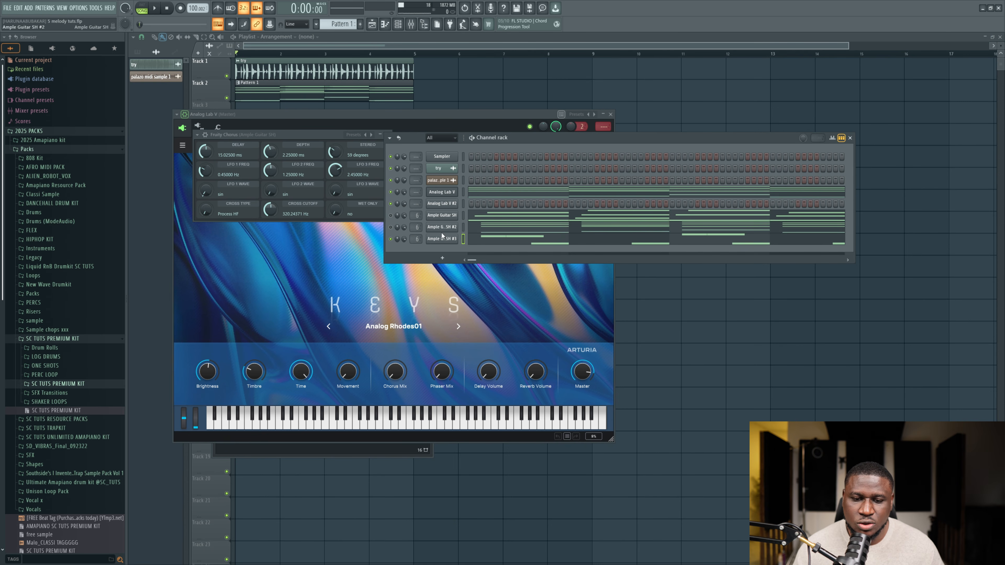
pyautogui.rightClick(439, 241)
pyautogui.click(474, 324)
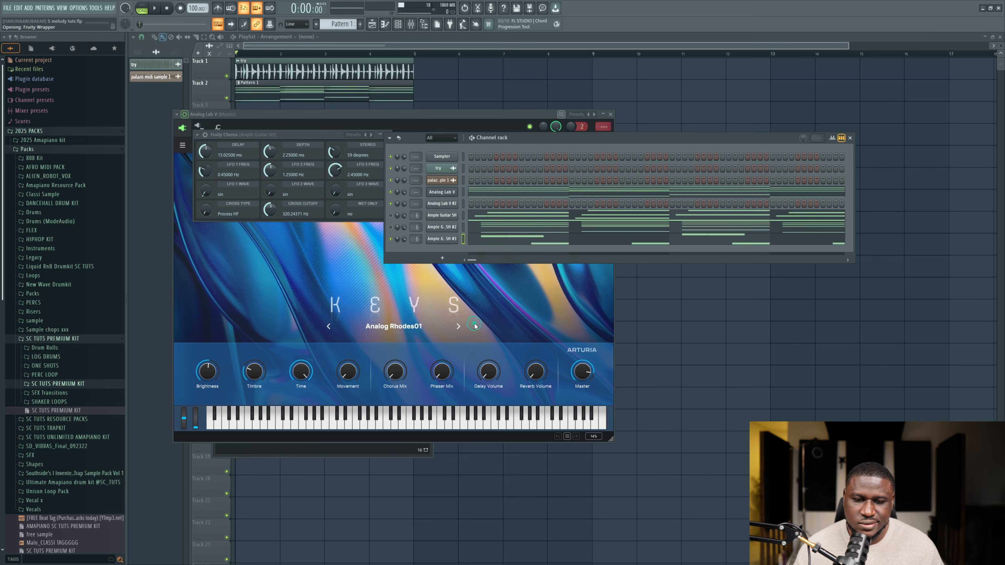
# Step: In the cloned guitar channel's bar 1, place one-beat E5, C5 and E5 notes from the first half-beat, ending with a half-beat C5
pyautogui.click(182, 225)
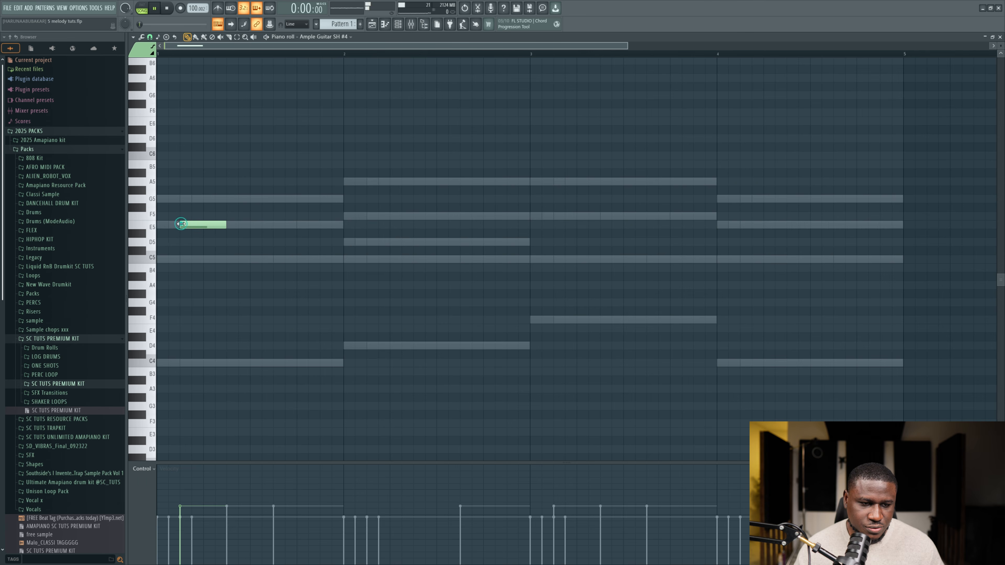
pyautogui.press('space')
pyautogui.press('space')
pyautogui.press('space')
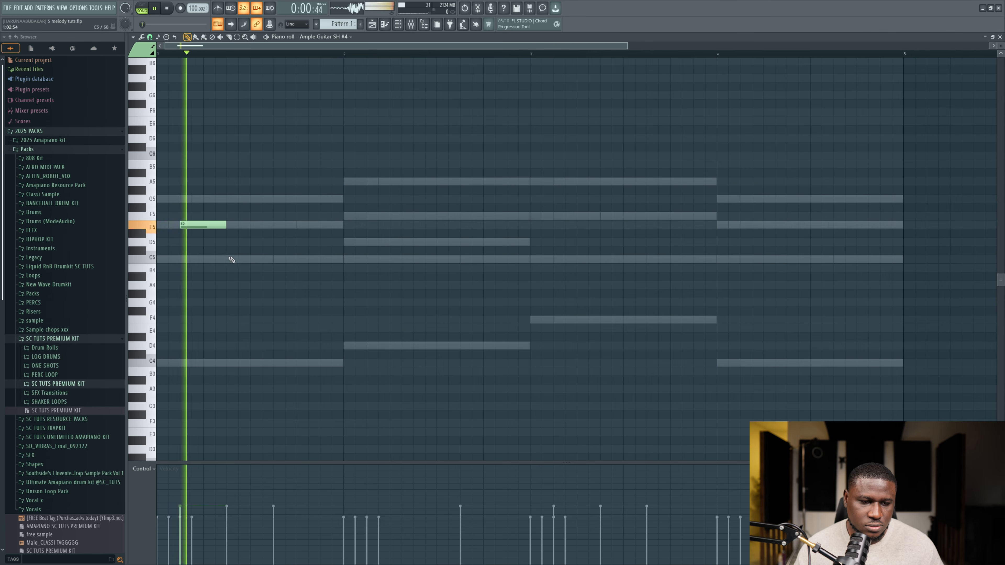
pyautogui.click(231, 260)
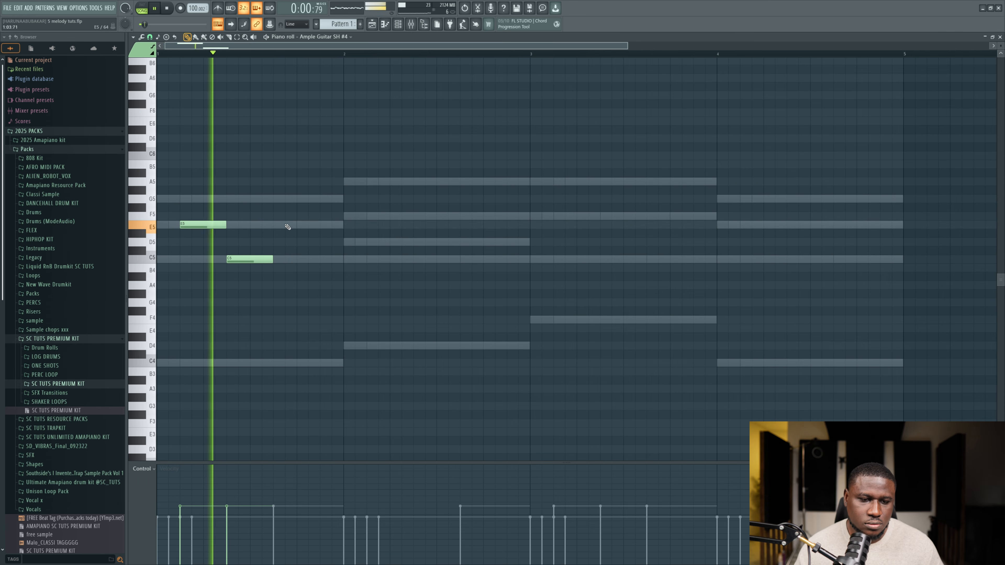
pyautogui.click(286, 225)
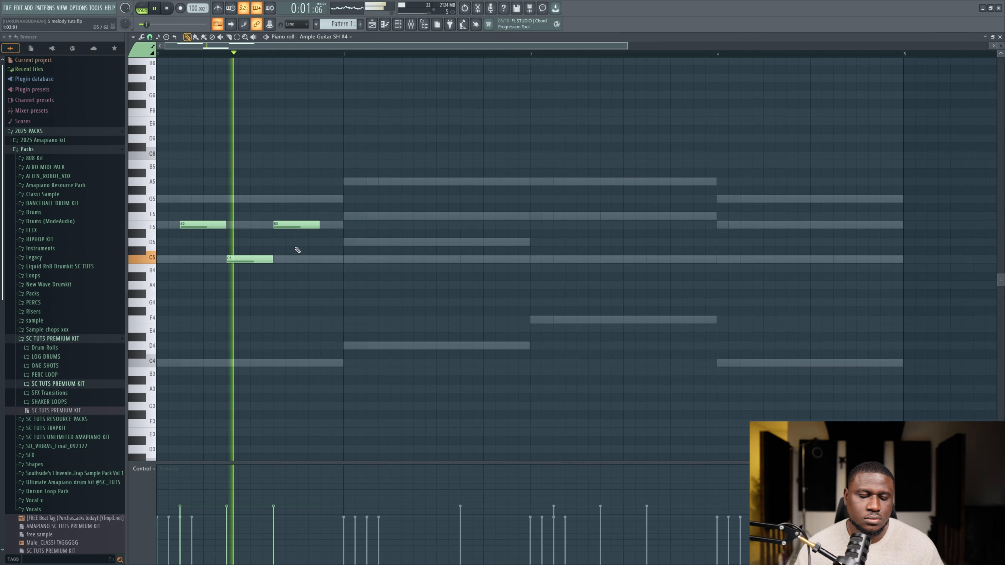
pyautogui.click(312, 251)
pyautogui.moveTo(322, 250); pyautogui.dragTo(343, 259)
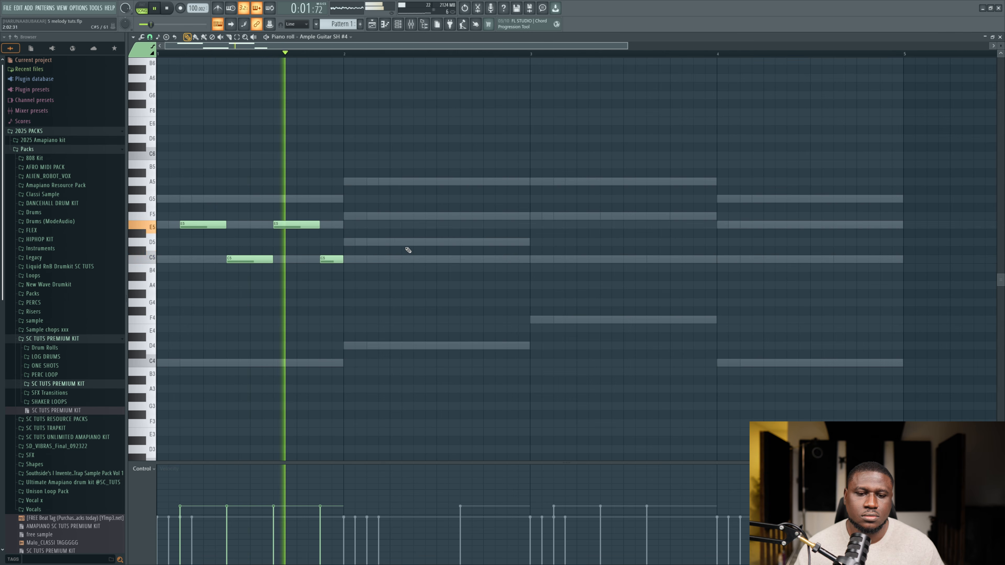
# Step: In bar 2, place one-beat A5, F5 and A5 notes from the first half-beat, ending with a half-beat F5
pyautogui.press('space')
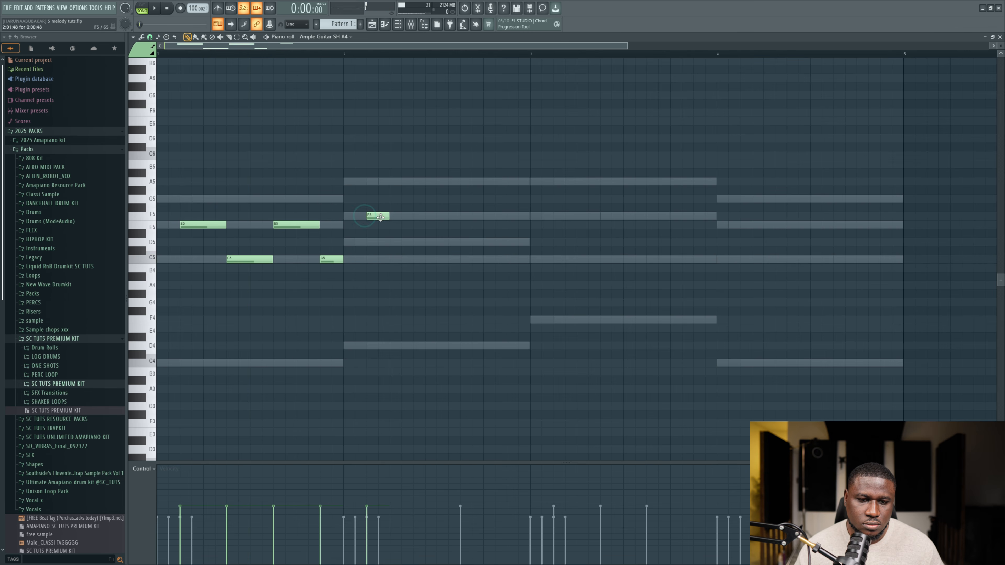
pyautogui.press('space')
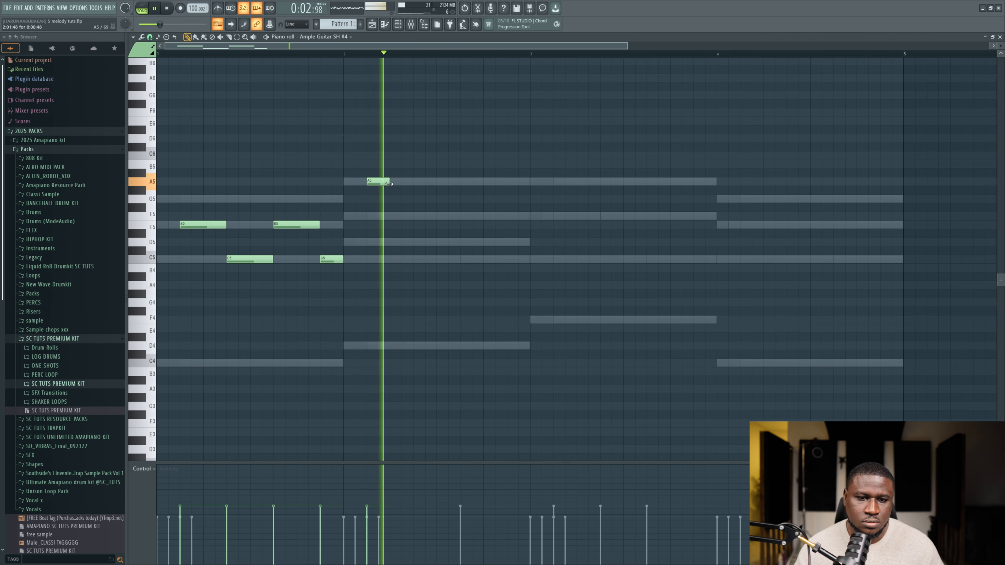
pyautogui.moveTo(390, 182); pyautogui.dragTo(412, 186)
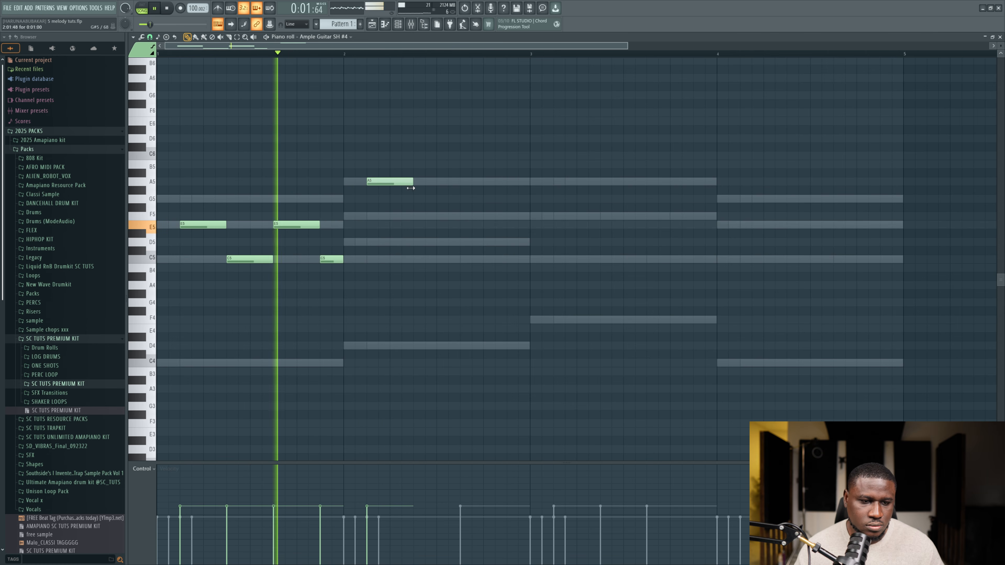
pyautogui.click(418, 217)
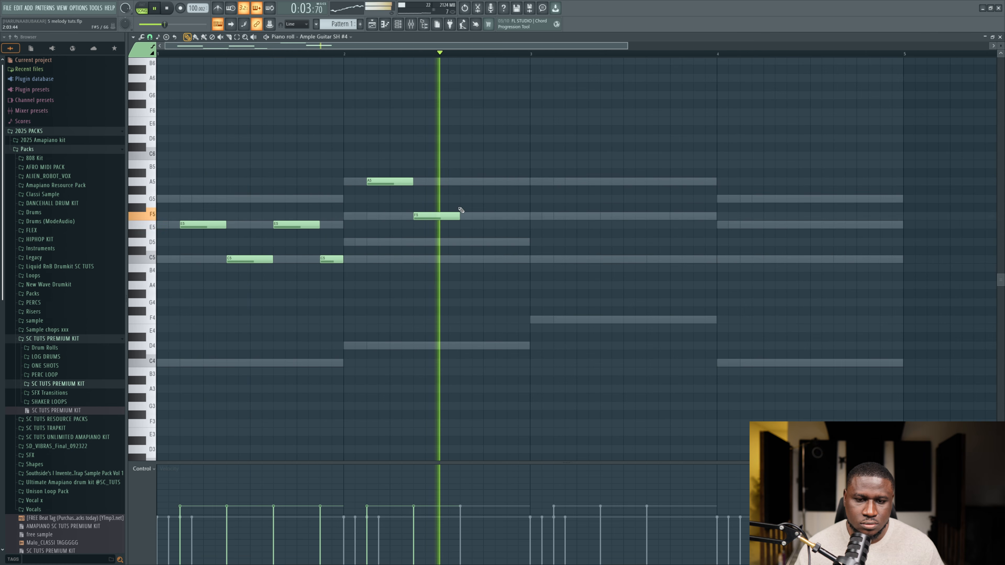
pyautogui.press('space')
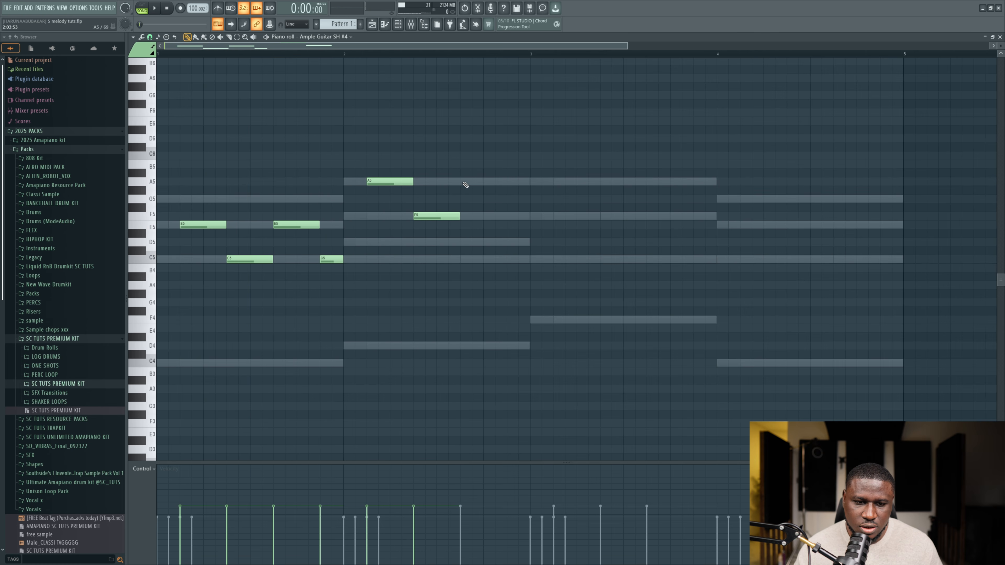
pyautogui.click(459, 181)
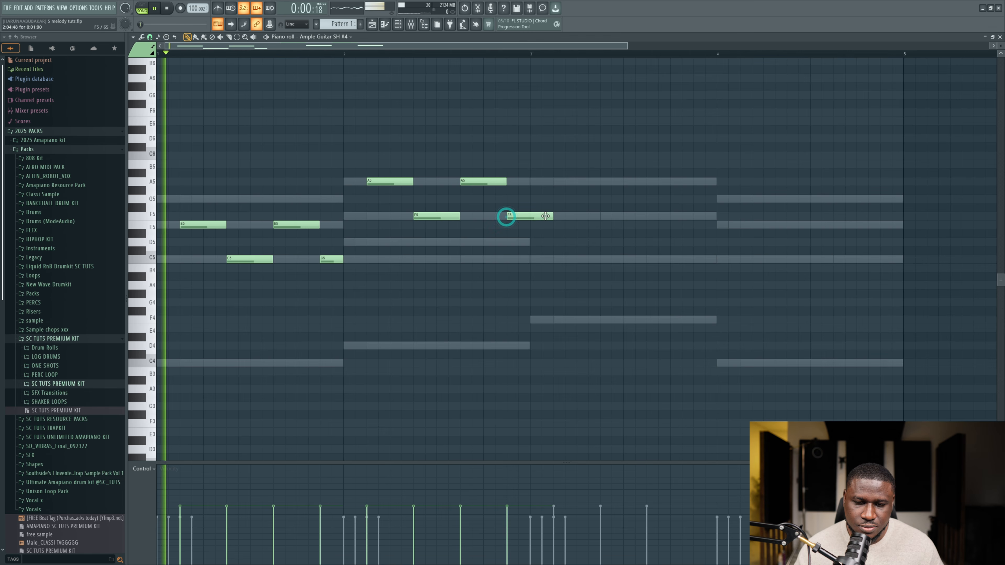
pyautogui.moveTo(549, 217); pyautogui.dragTo(523, 217)
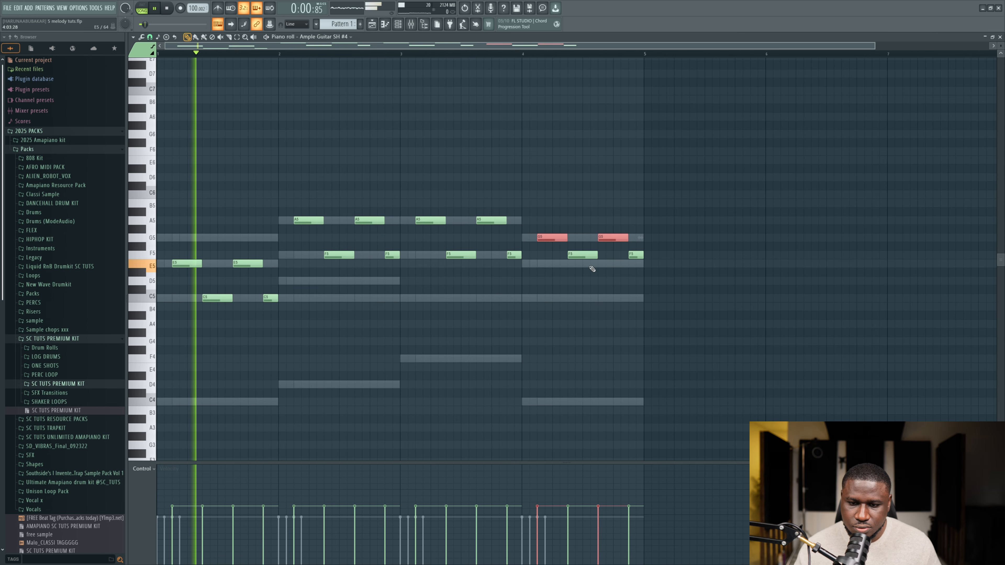
# Step: Lower bar 4's two F5 notes to the chord tones E5 for the one-beat note and C5 for the last note
pyautogui.moveTo(578, 252); pyautogui.dragTo(659, 272)
pyautogui.hotkey('shift', 'Down')
pyautogui.hotkey('shift', 'Down')
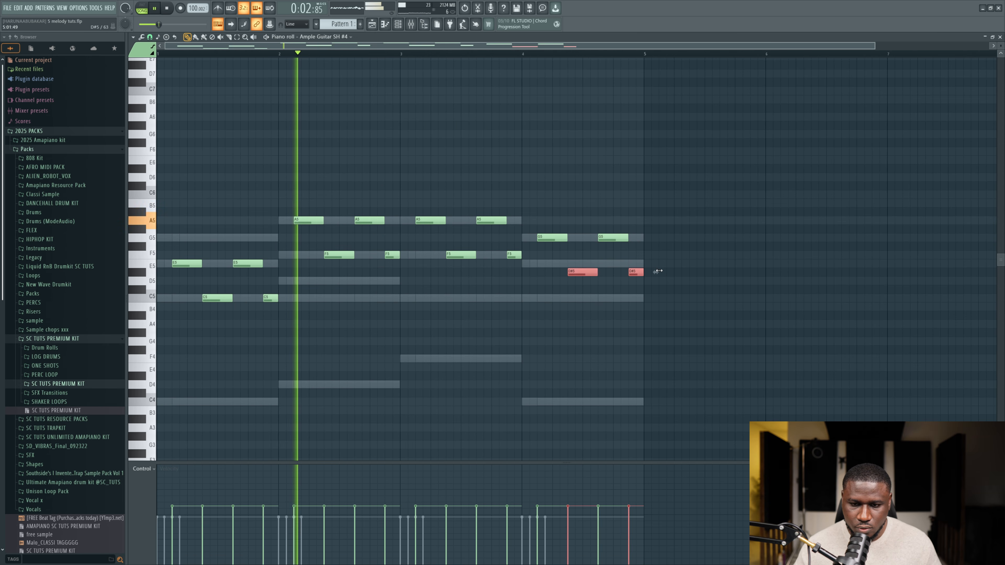
pyautogui.hotkey('shift', 'Up')
pyautogui.keyDown('ctrl'); pyautogui.click(486, 316); pyautogui.keyUp('ctrl')
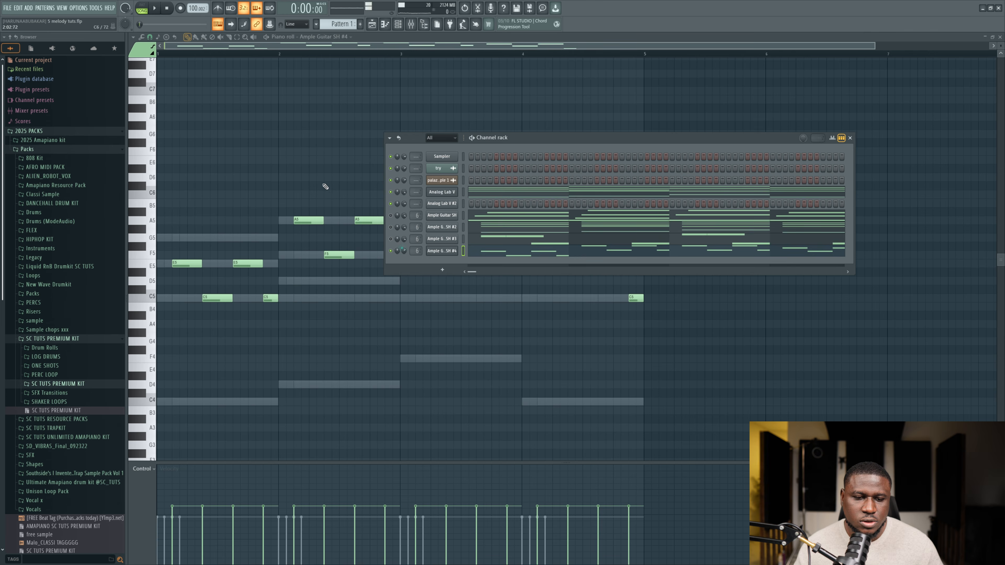
# Step: Hide the channel rack and listen to the four-bar alternating guitar sequence
pyautogui.press('F6')
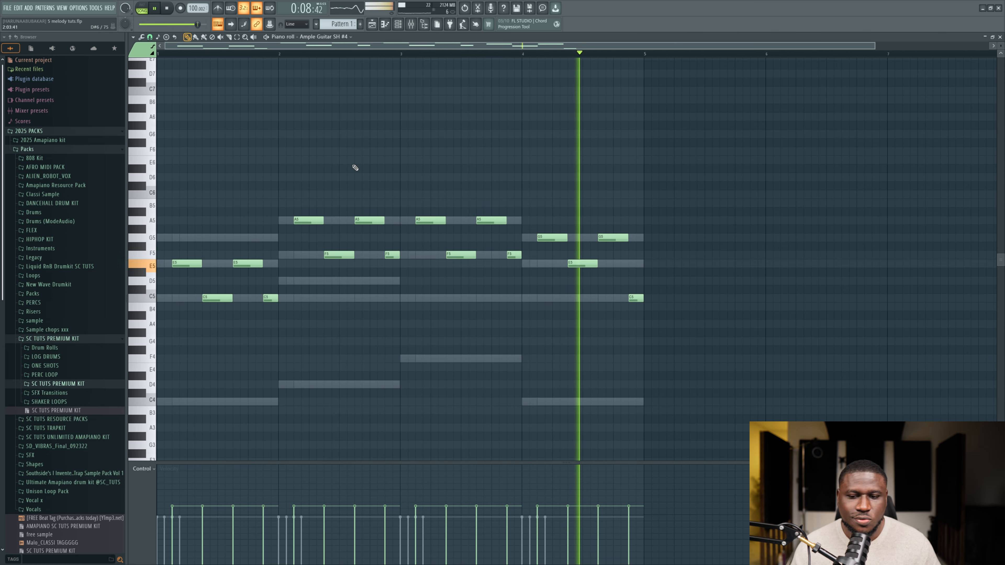
pyautogui.click(155, 11)
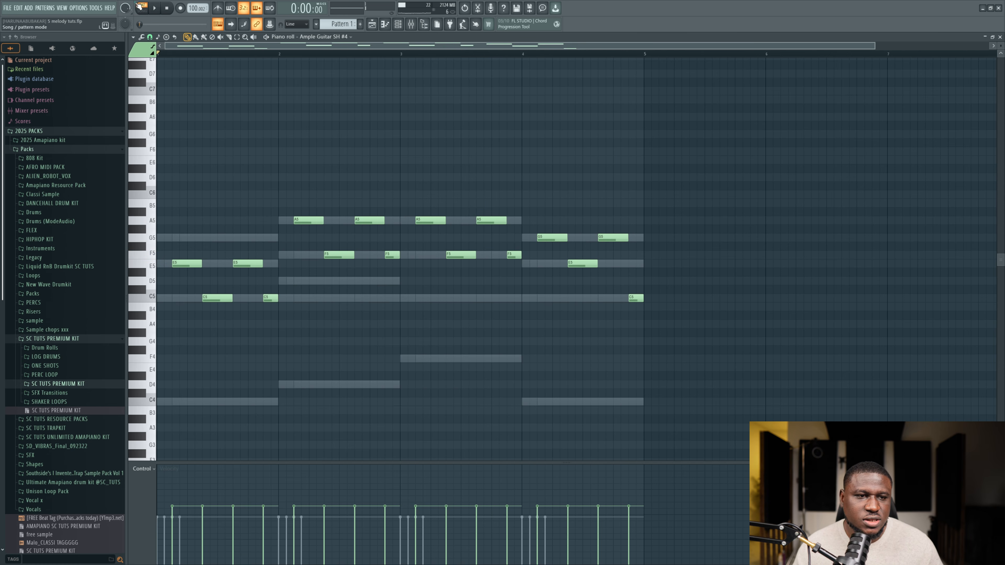
pyautogui.press('space')
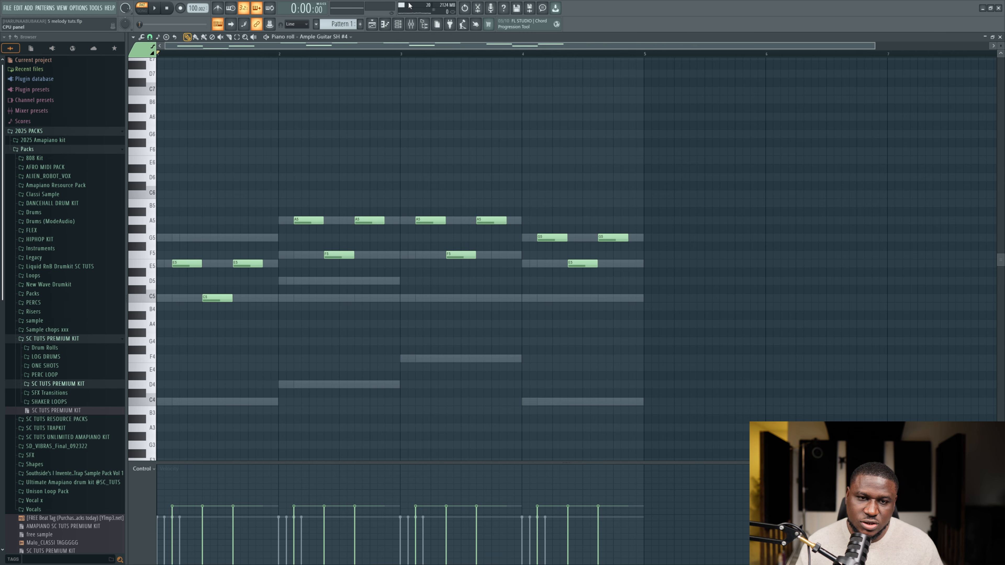
# Step: Look at the Analog Lab V #3 synth with the Ambient SynthHeaven preset, close it, and open that channel's piano roll
pyautogui.click(398, 24)
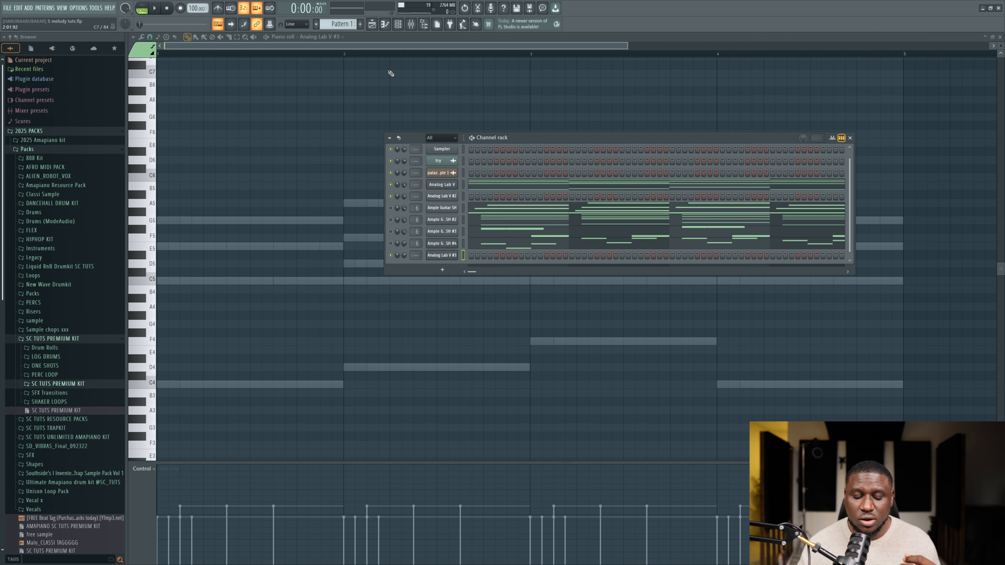
pyautogui.click(447, 260)
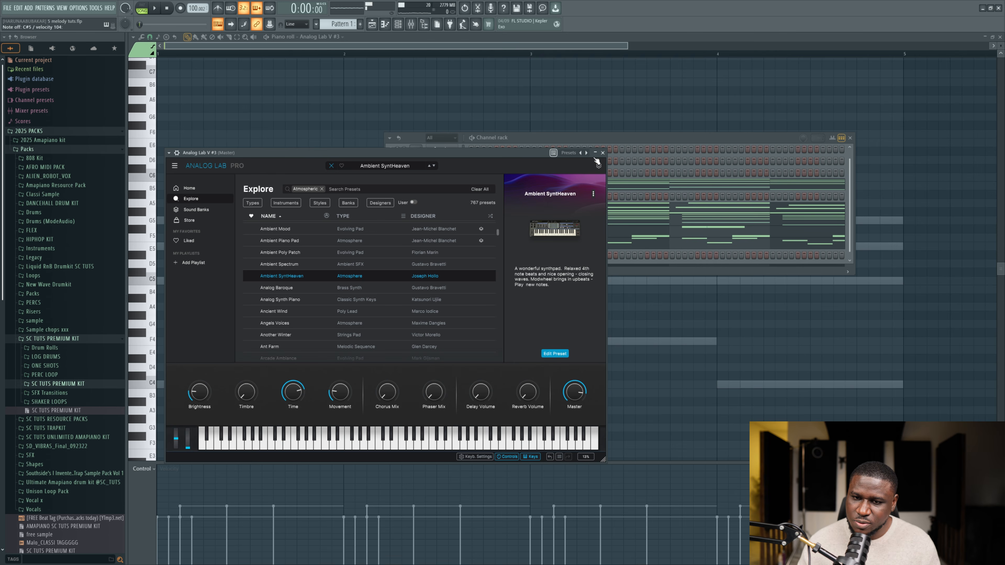
pyautogui.click(602, 152)
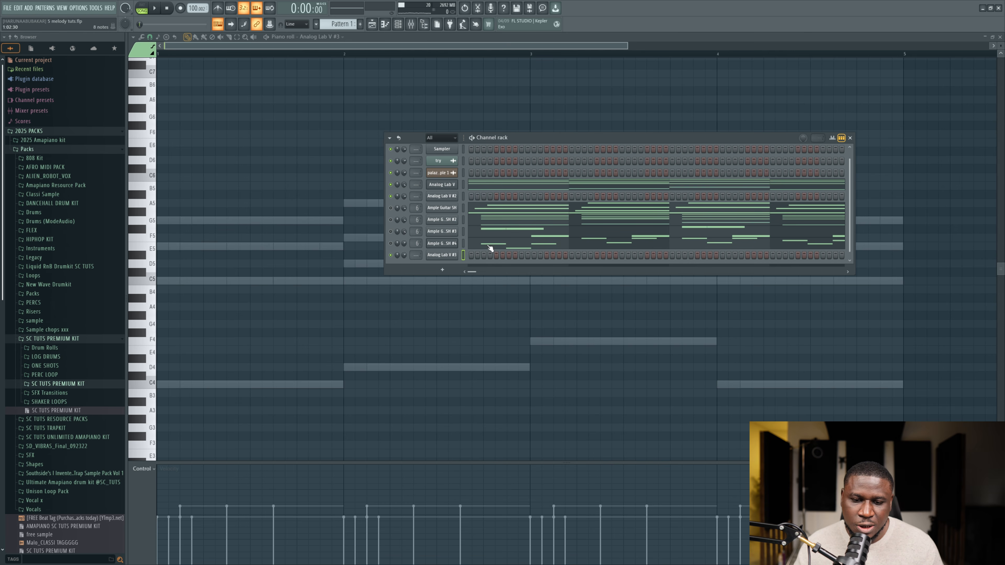
pyautogui.rightClick(451, 259)
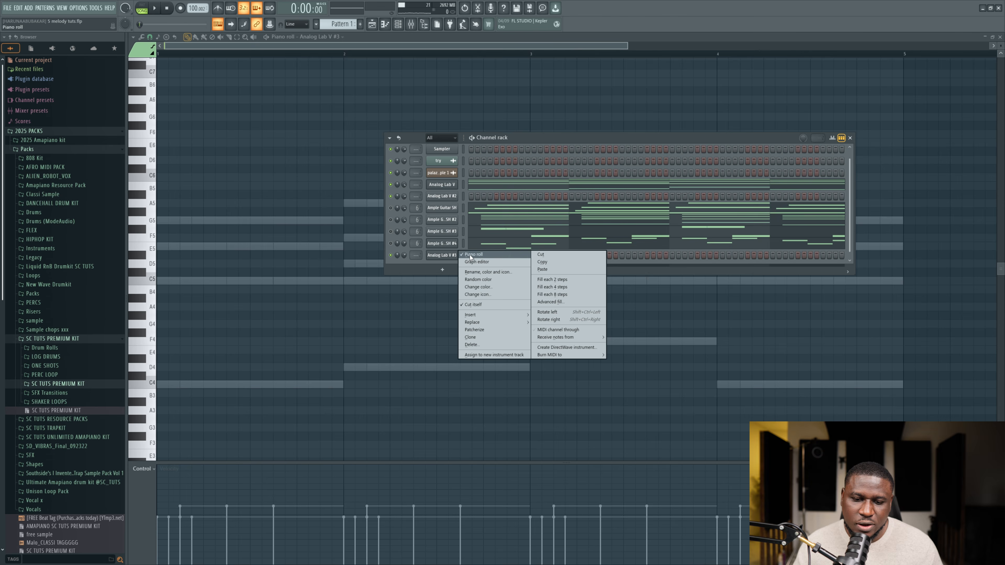
pyautogui.click(471, 257)
pyautogui.rightClick(449, 260)
pyautogui.click(478, 255)
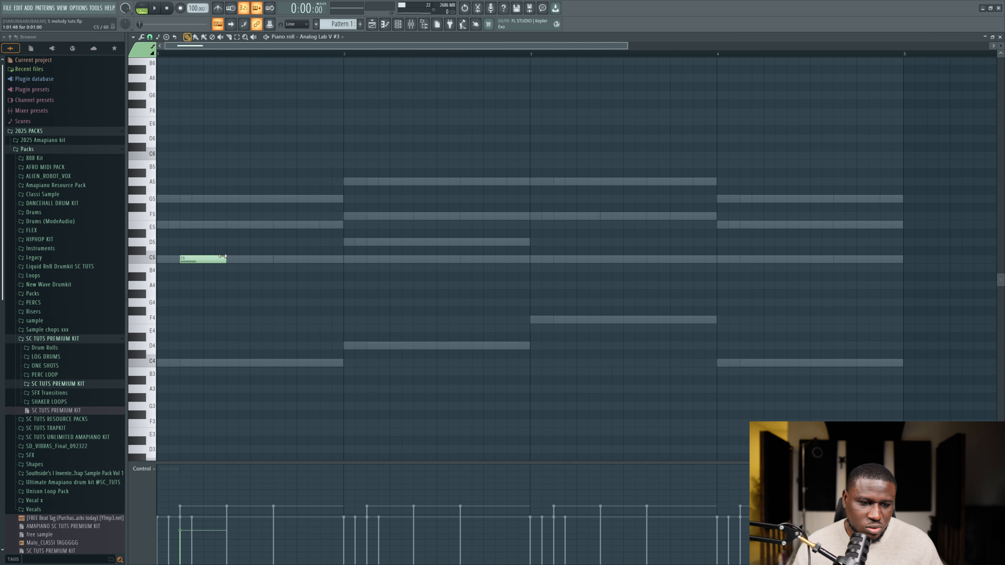
# Step: Continue the line after bar 1's C5 with one-beat C5, F5 and C5 notes on the second half-beat of bars 2, 3 and 4
pyautogui.press('space')
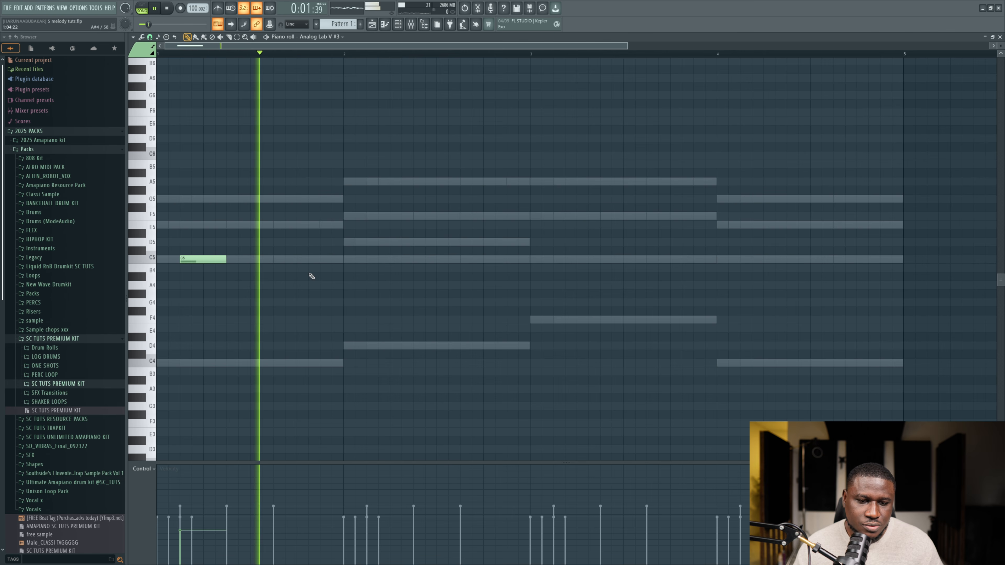
pyautogui.click(370, 260)
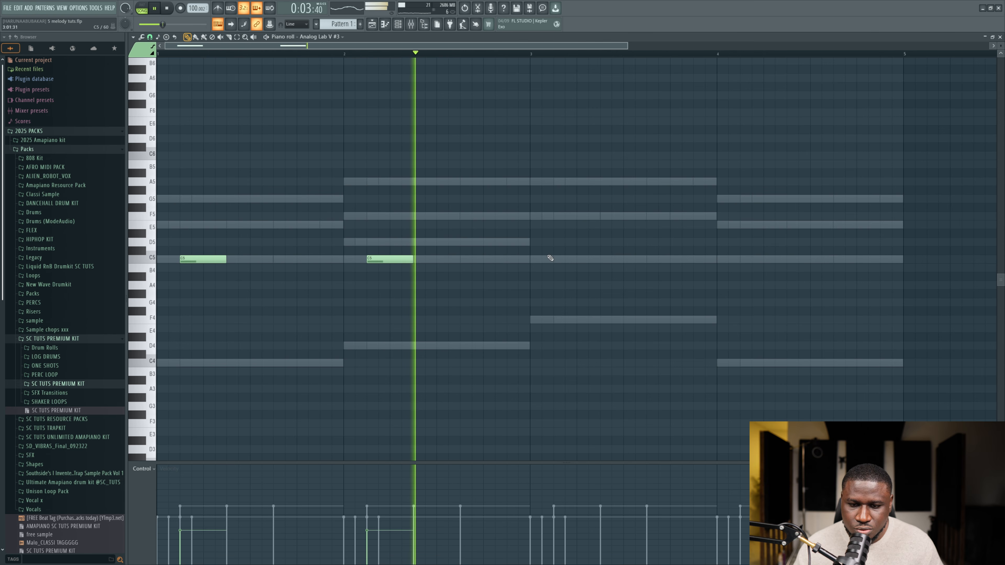
pyautogui.click(557, 217)
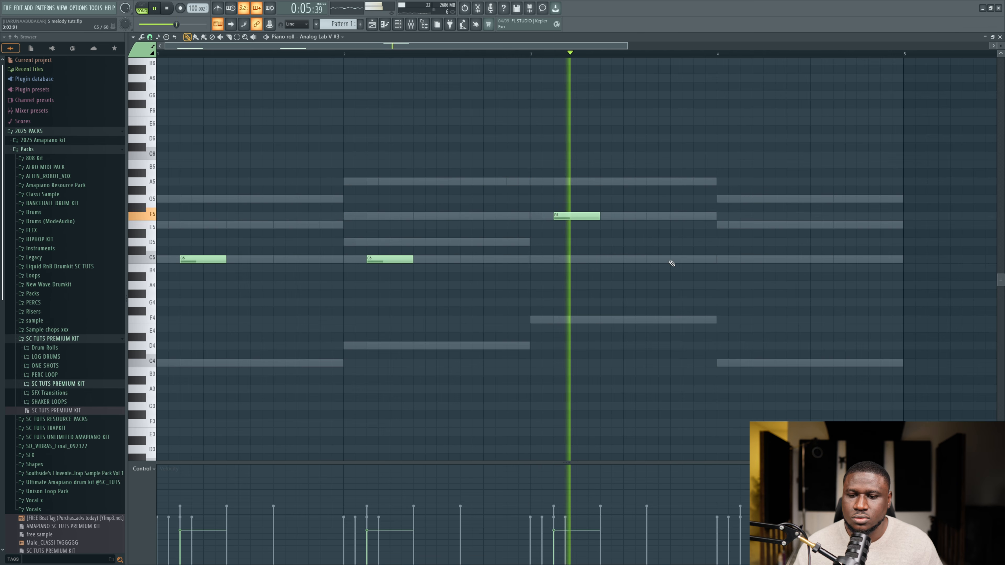
pyautogui.click(743, 260)
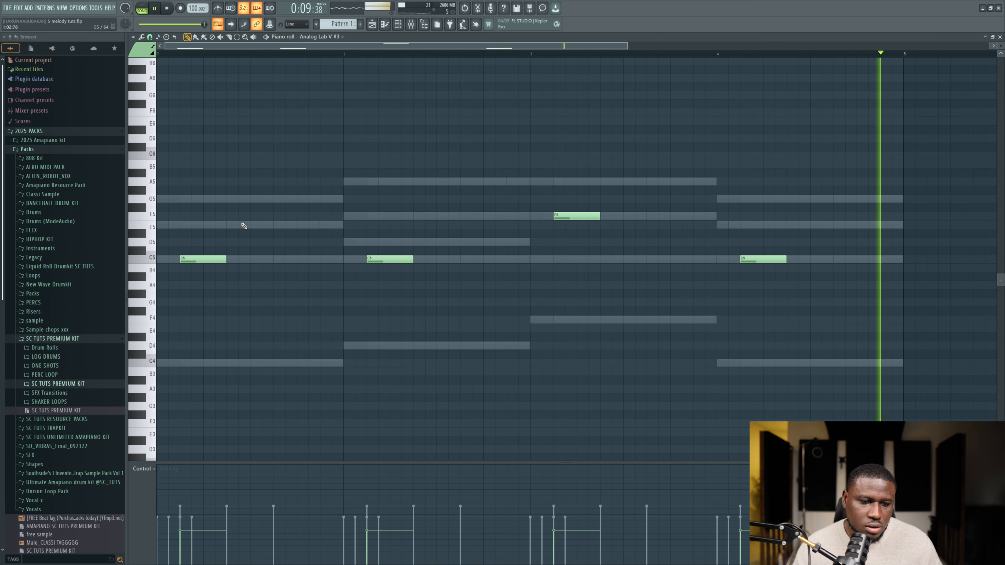
pyautogui.press('space')
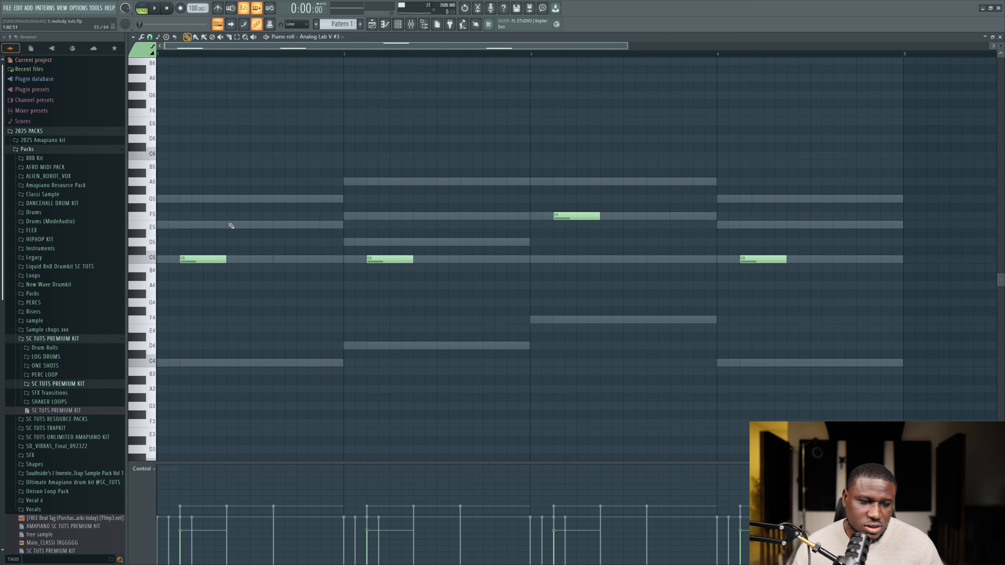
pyautogui.click(228, 226)
pyautogui.press('space')
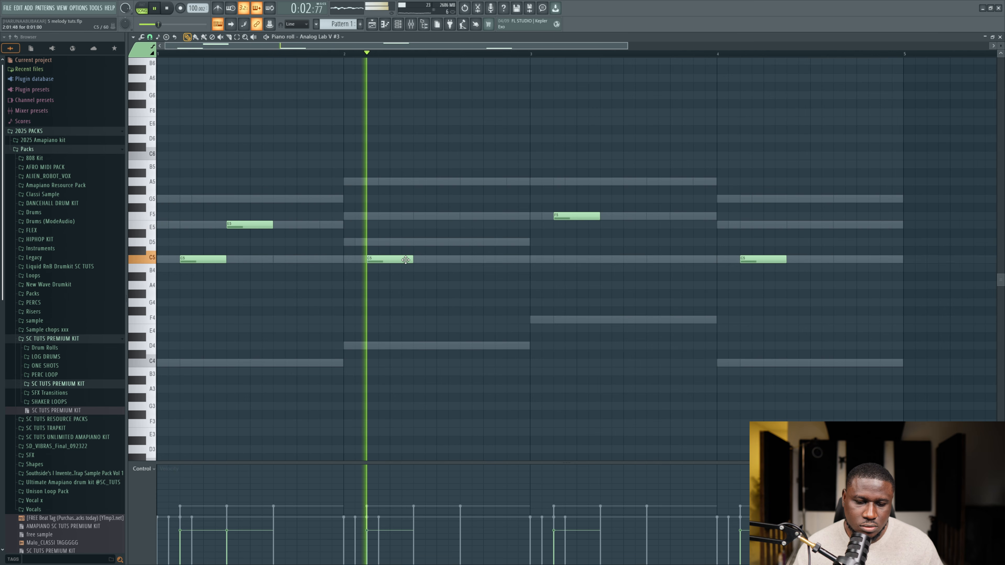
pyautogui.press('space')
pyautogui.press('space')
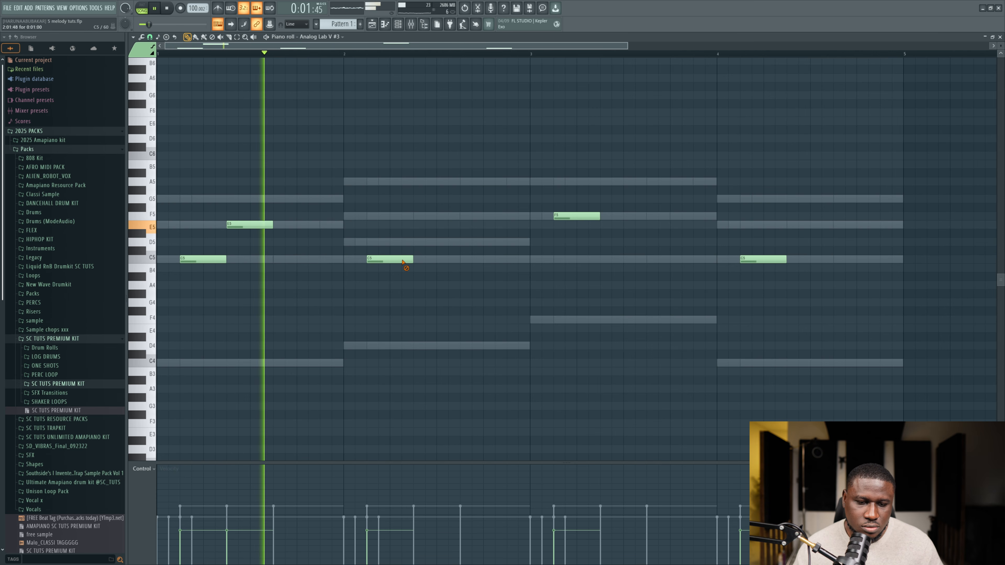
pyautogui.rightClick(402, 261)
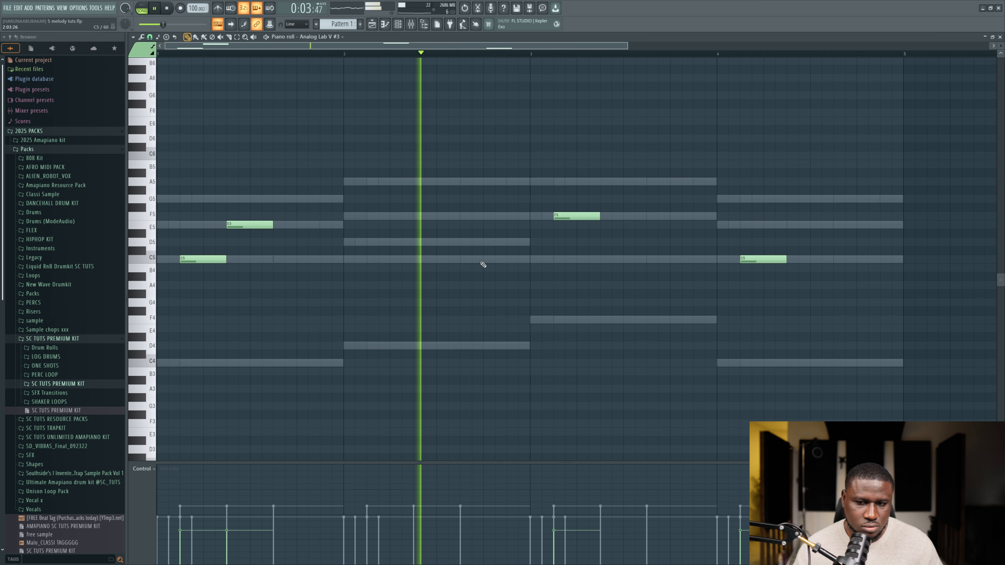
pyautogui.click(603, 260)
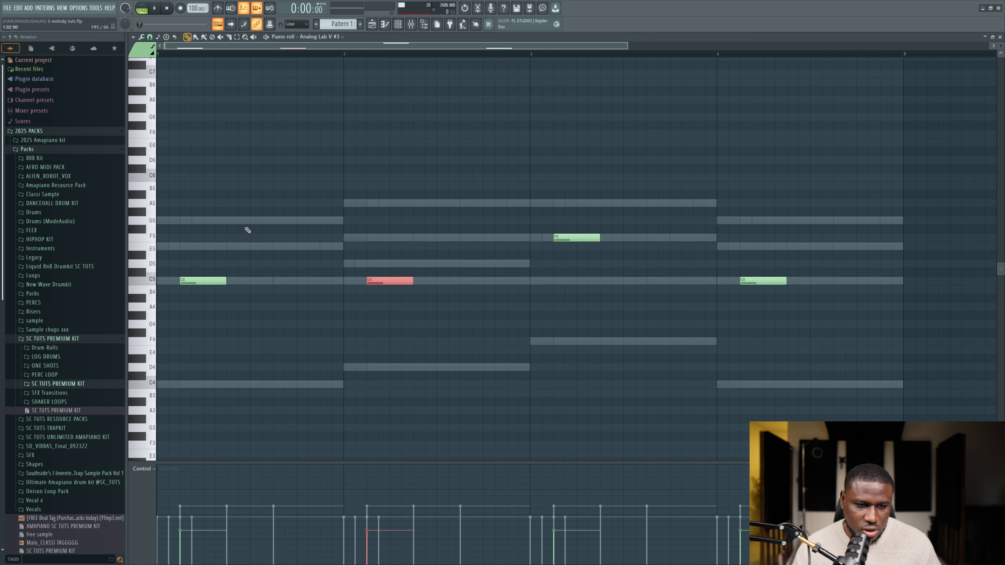
# Step: Add a one-beat note directly after each existing note: E5 in bar 1, D5 in bar 2 and C5 in bar 3
pyautogui.click(231, 249)
pyautogui.press('space')
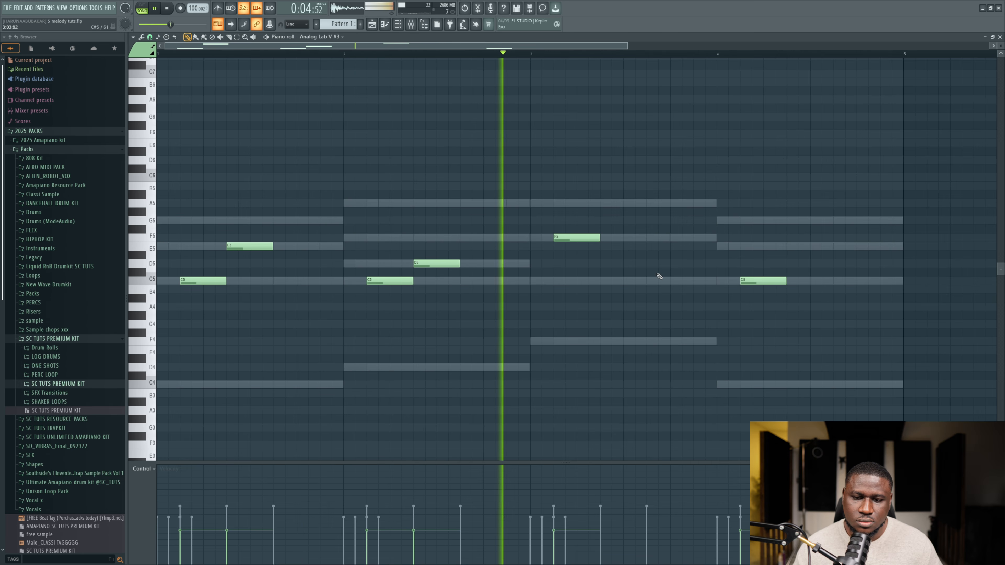
pyautogui.click(608, 281)
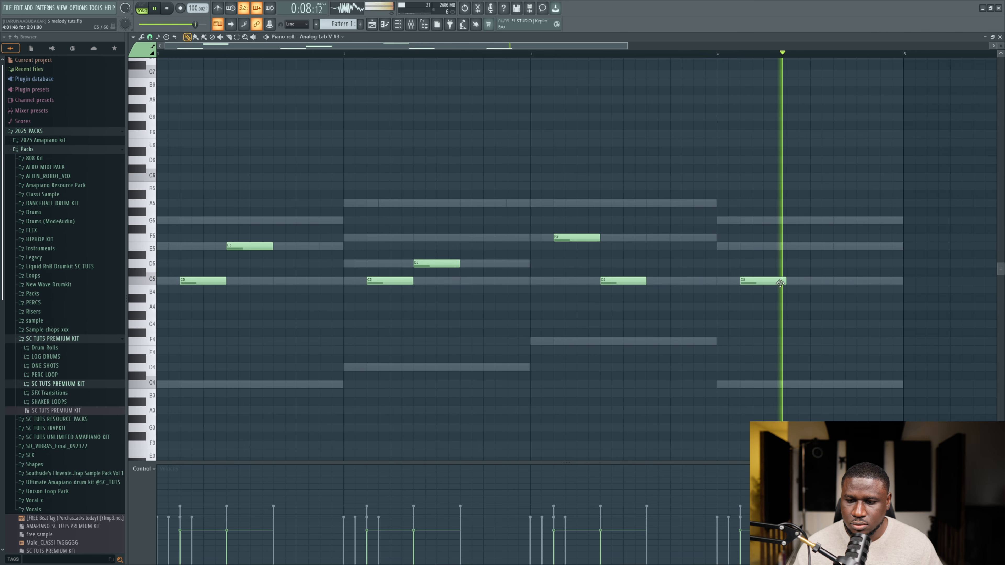
# Step: Raise bar 4's C5 note to E5 and place a one-beat C5 directly after it
pyautogui.moveTo(765, 282); pyautogui.dragTo(763, 248)
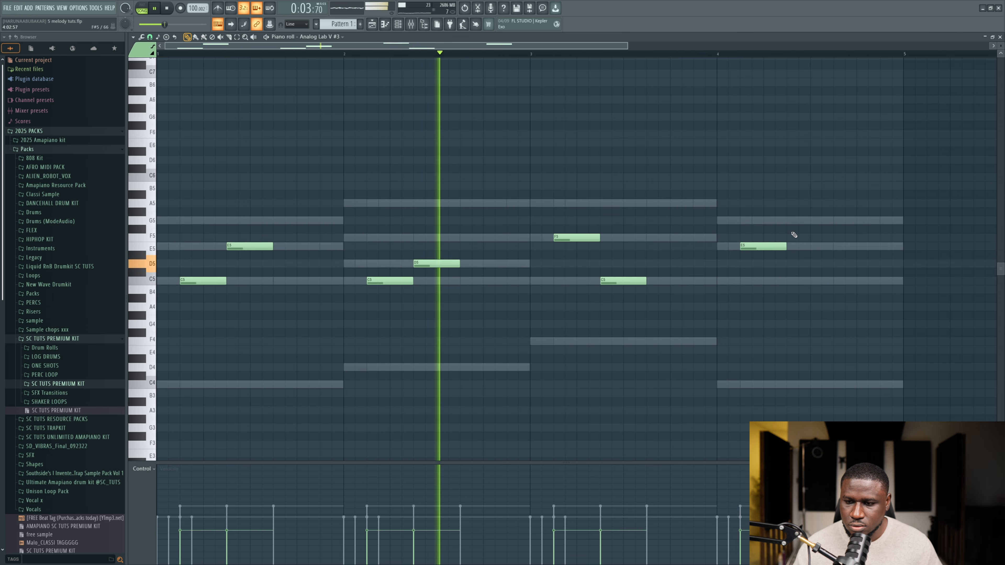
pyautogui.click(789, 222)
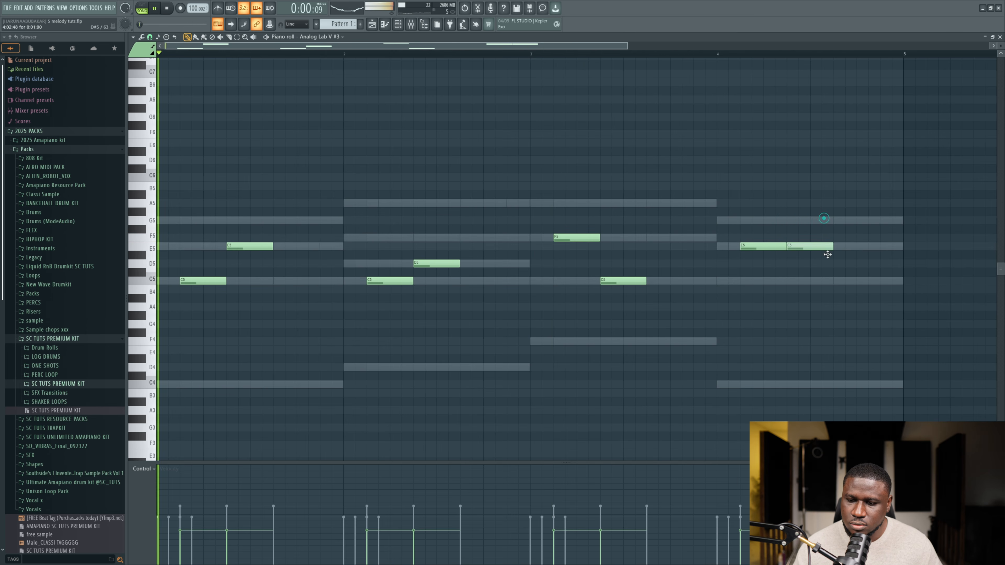
pyautogui.moveTo(827, 254); pyautogui.dragTo(828, 281)
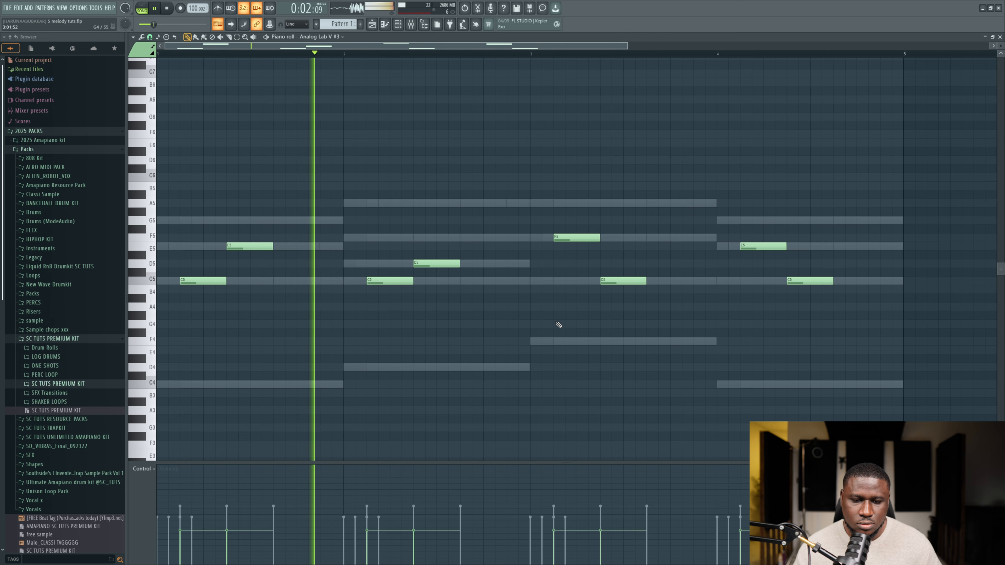